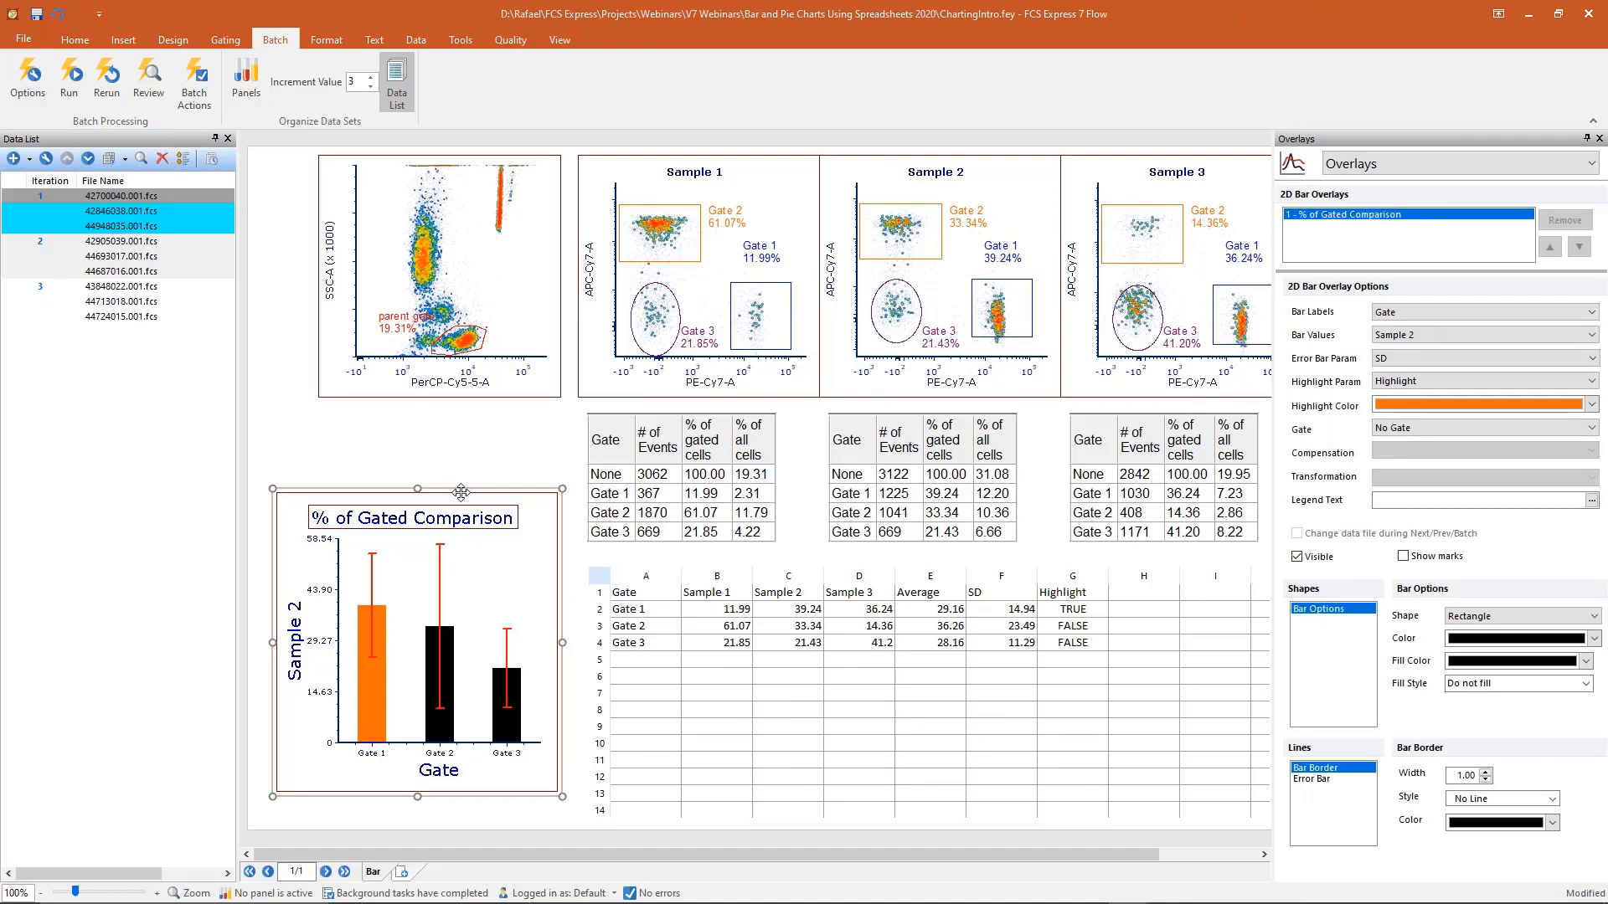
# Delete the % of Gated Comparison bar chart and its spreadsheet, and insert a new spreadsheet named Data Files.
pyautogui.press('Delete')
pyautogui.press('Delete')
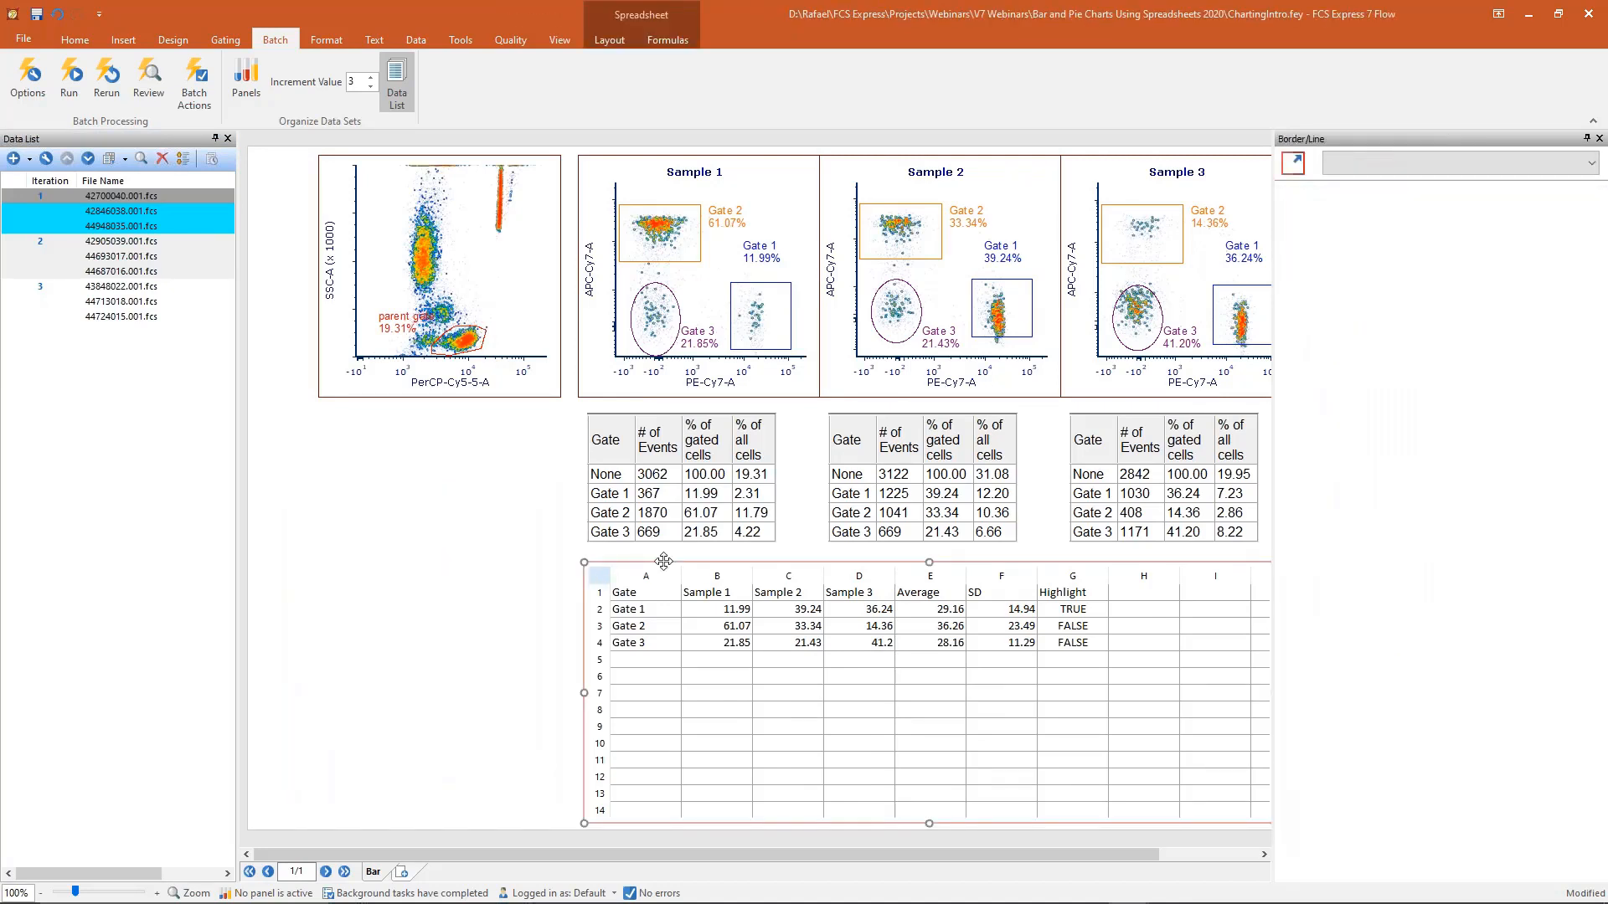
pyautogui.click(123, 40)
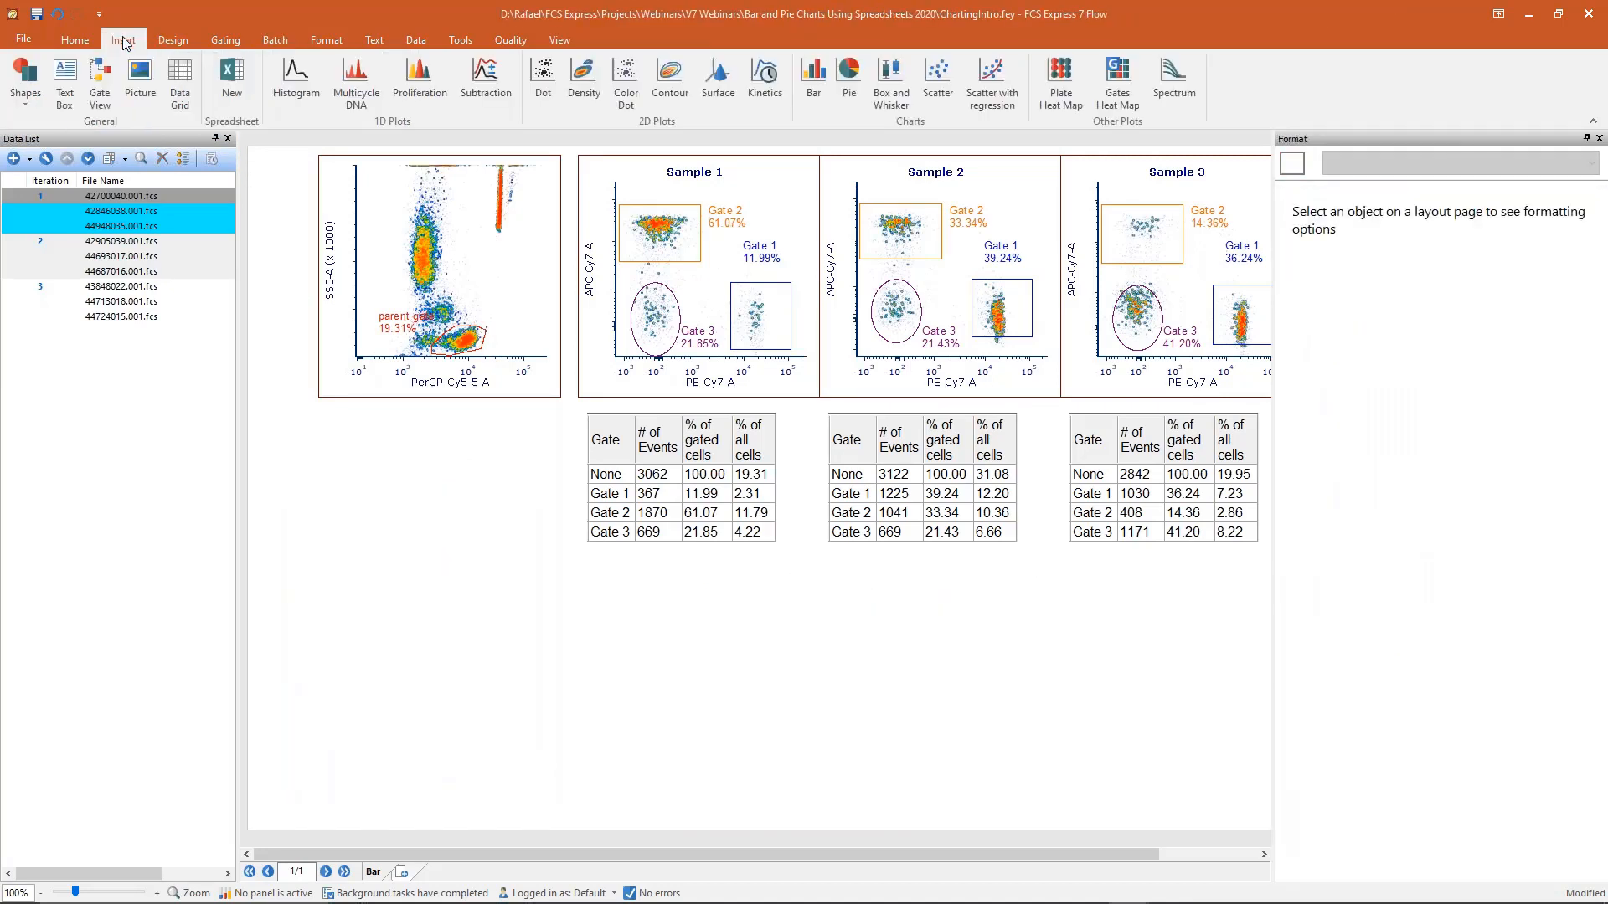
pyautogui.click(228, 77)
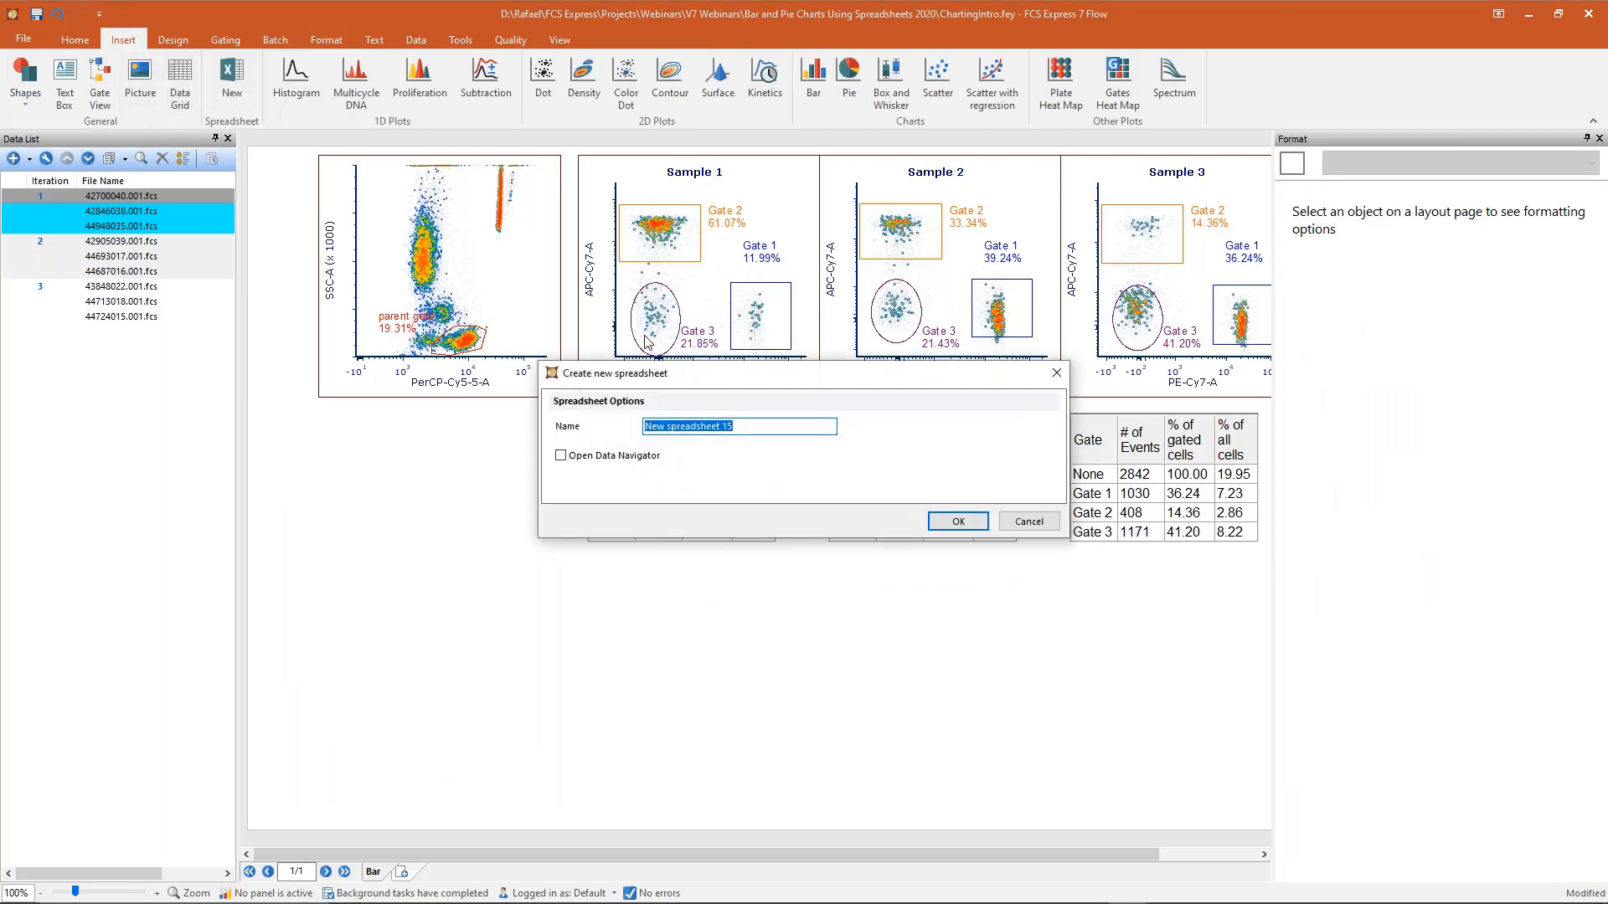
pyautogui.write('Data Files')
pyautogui.click(936, 524)
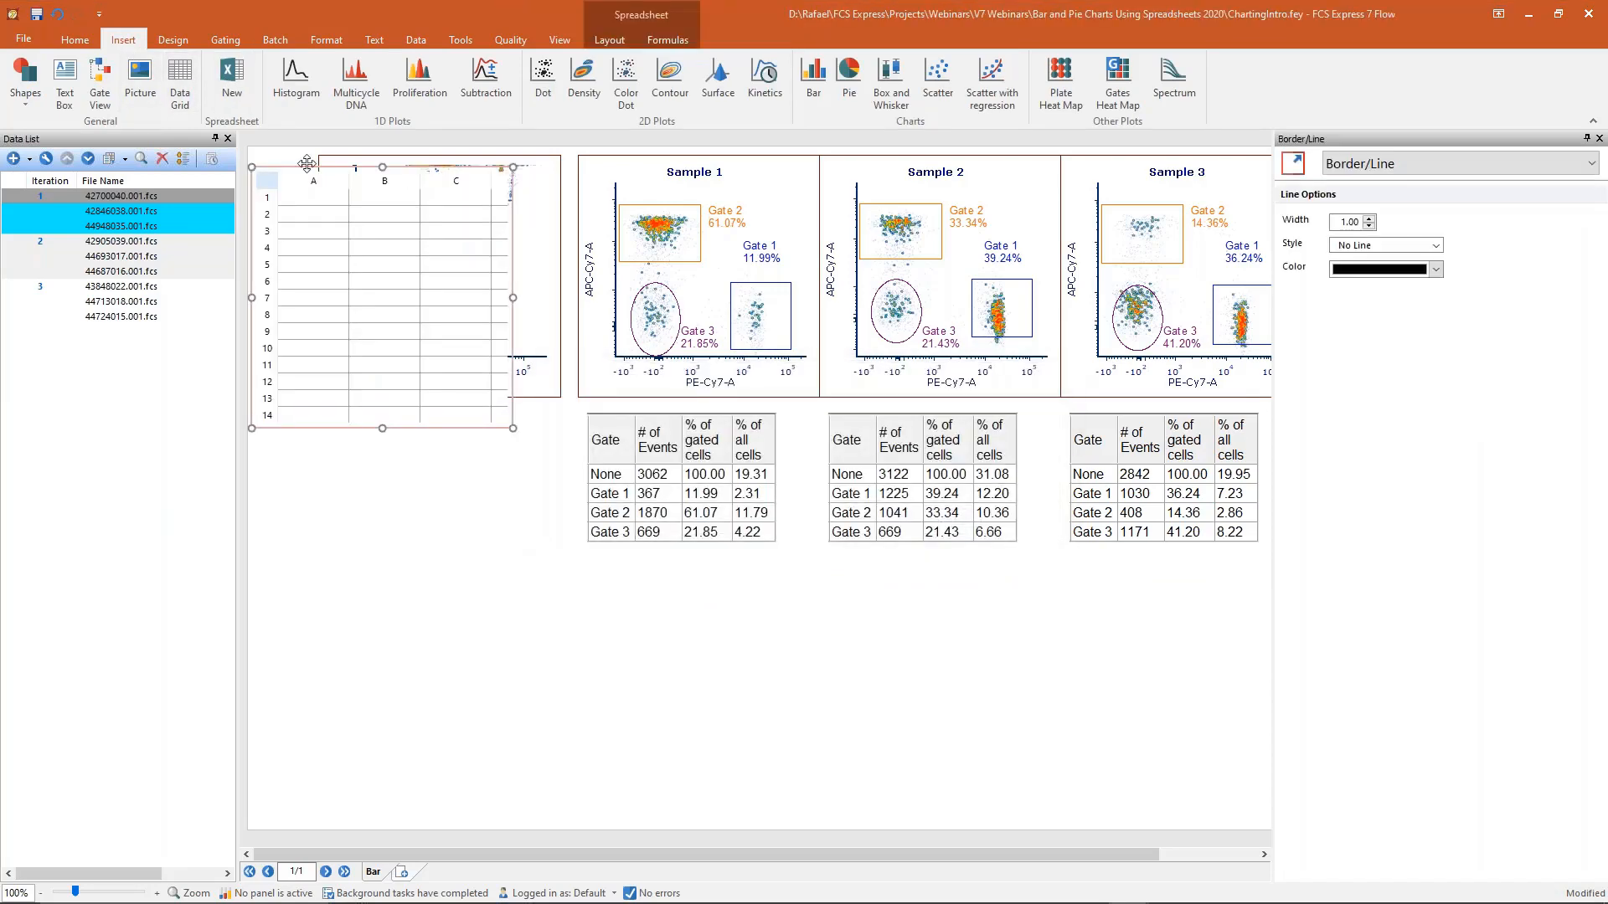
# Place the new spreadsheet below the gate statistics tables and widen it to show columns A through I.
pyautogui.moveTo(300, 167); pyautogui.dragTo(628, 552)
pyautogui.moveTo(840, 683); pyautogui.dragTo(1256, 722)
pyautogui.click(916, 552)
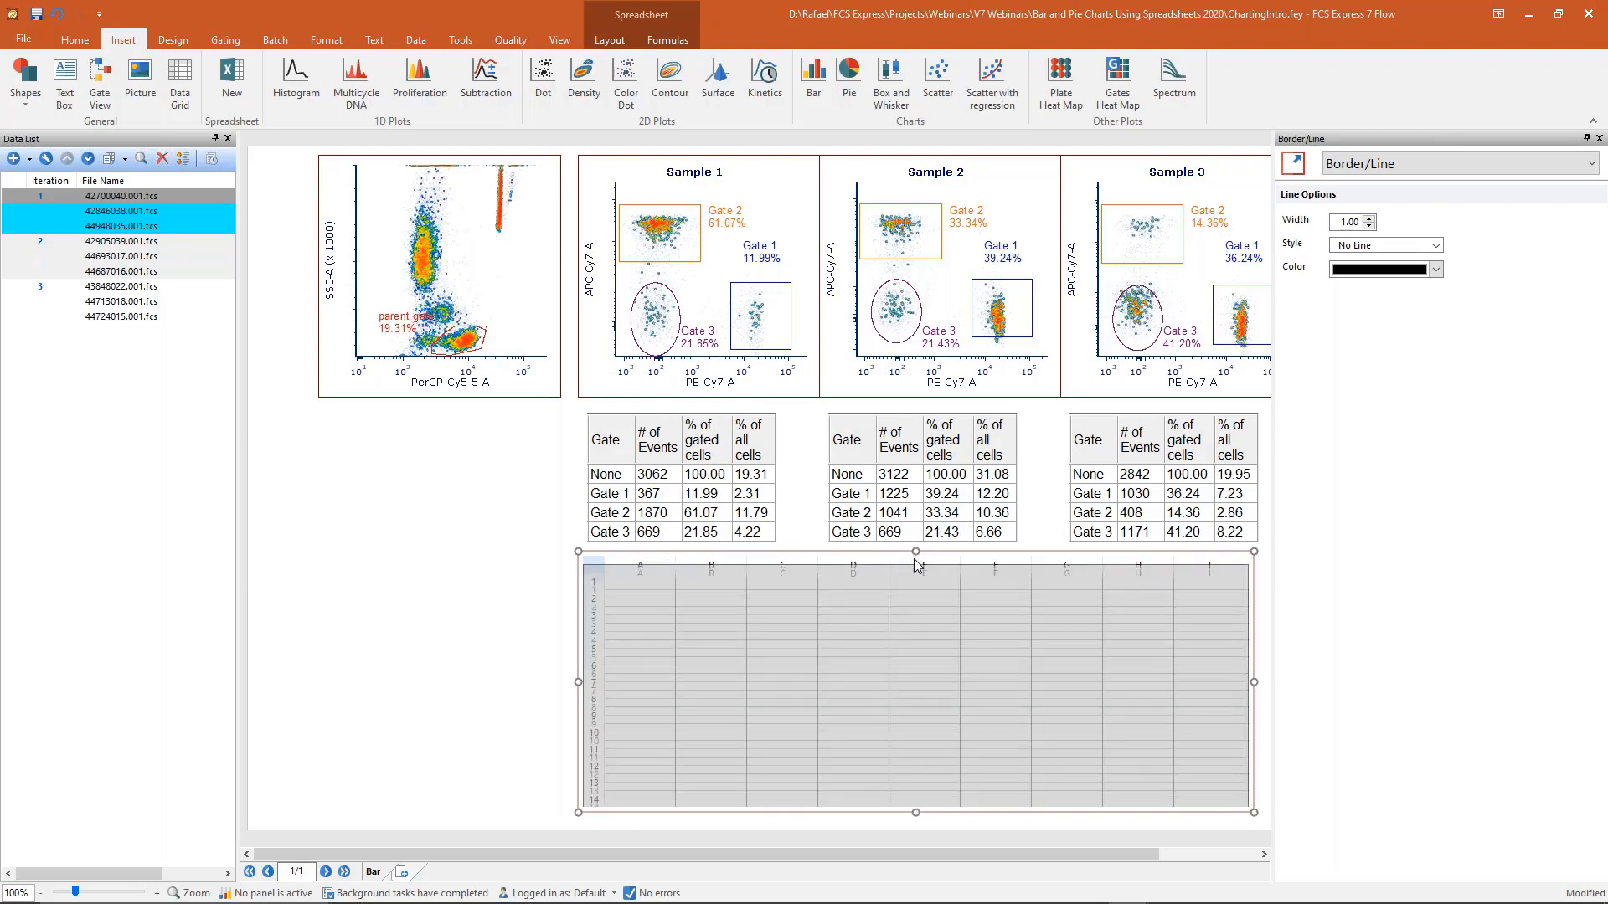
pyautogui.moveTo(917, 573); pyautogui.dragTo(917, 573)
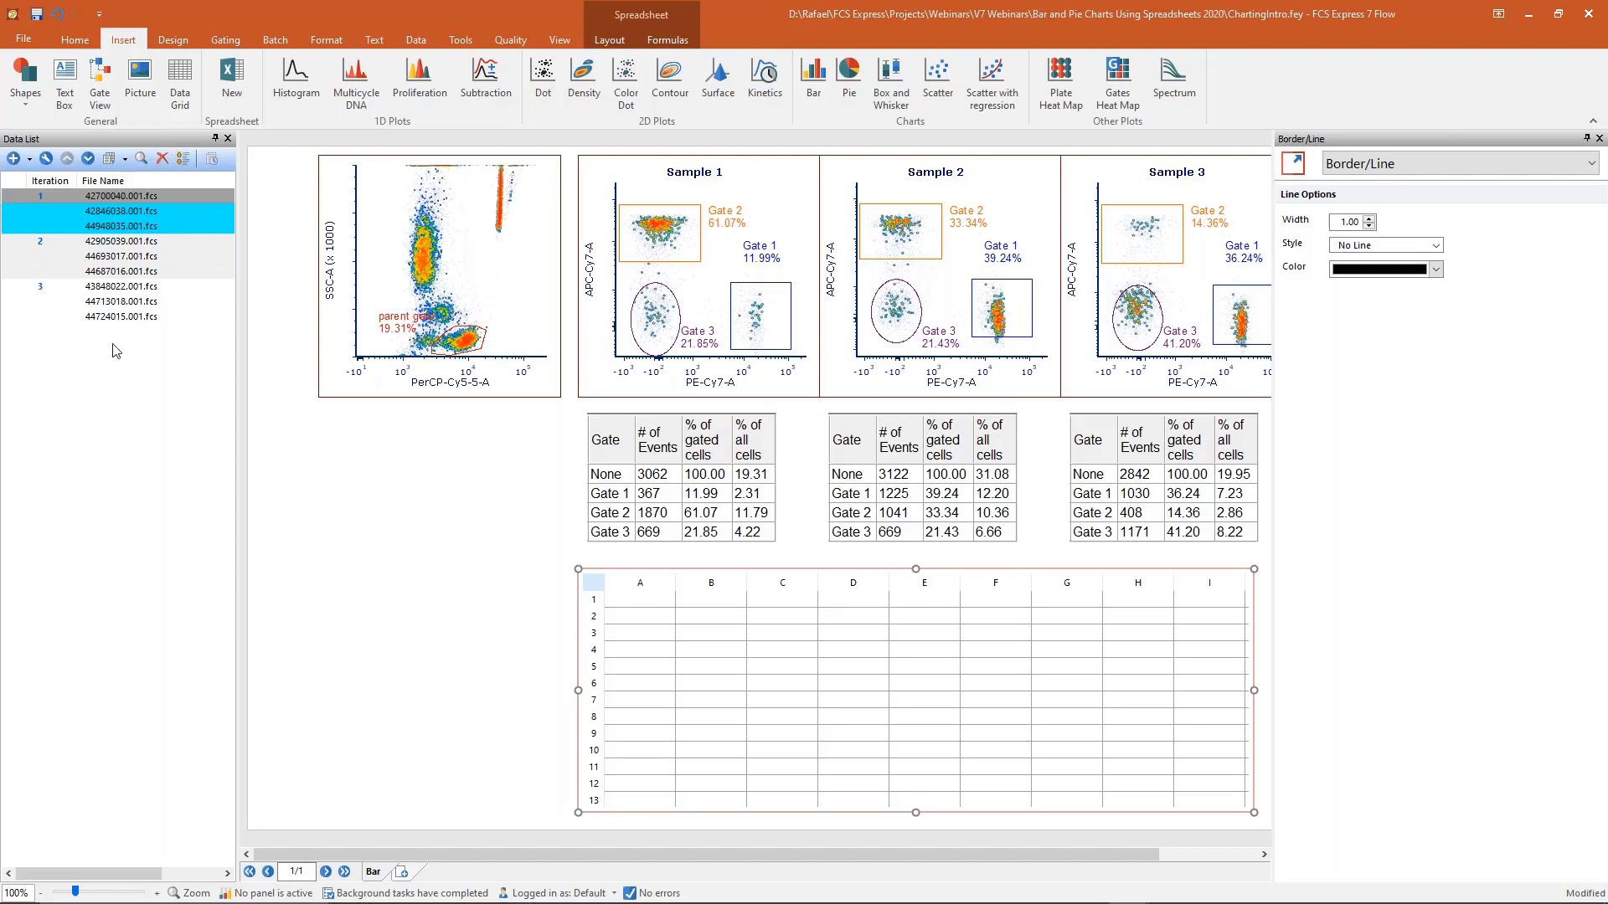
# Add all listed data files to the spreadsheet from cell A1 as statistic tokens, using parameter Time, No Gate, Filename and # of Events.
pyautogui.click(131, 318)
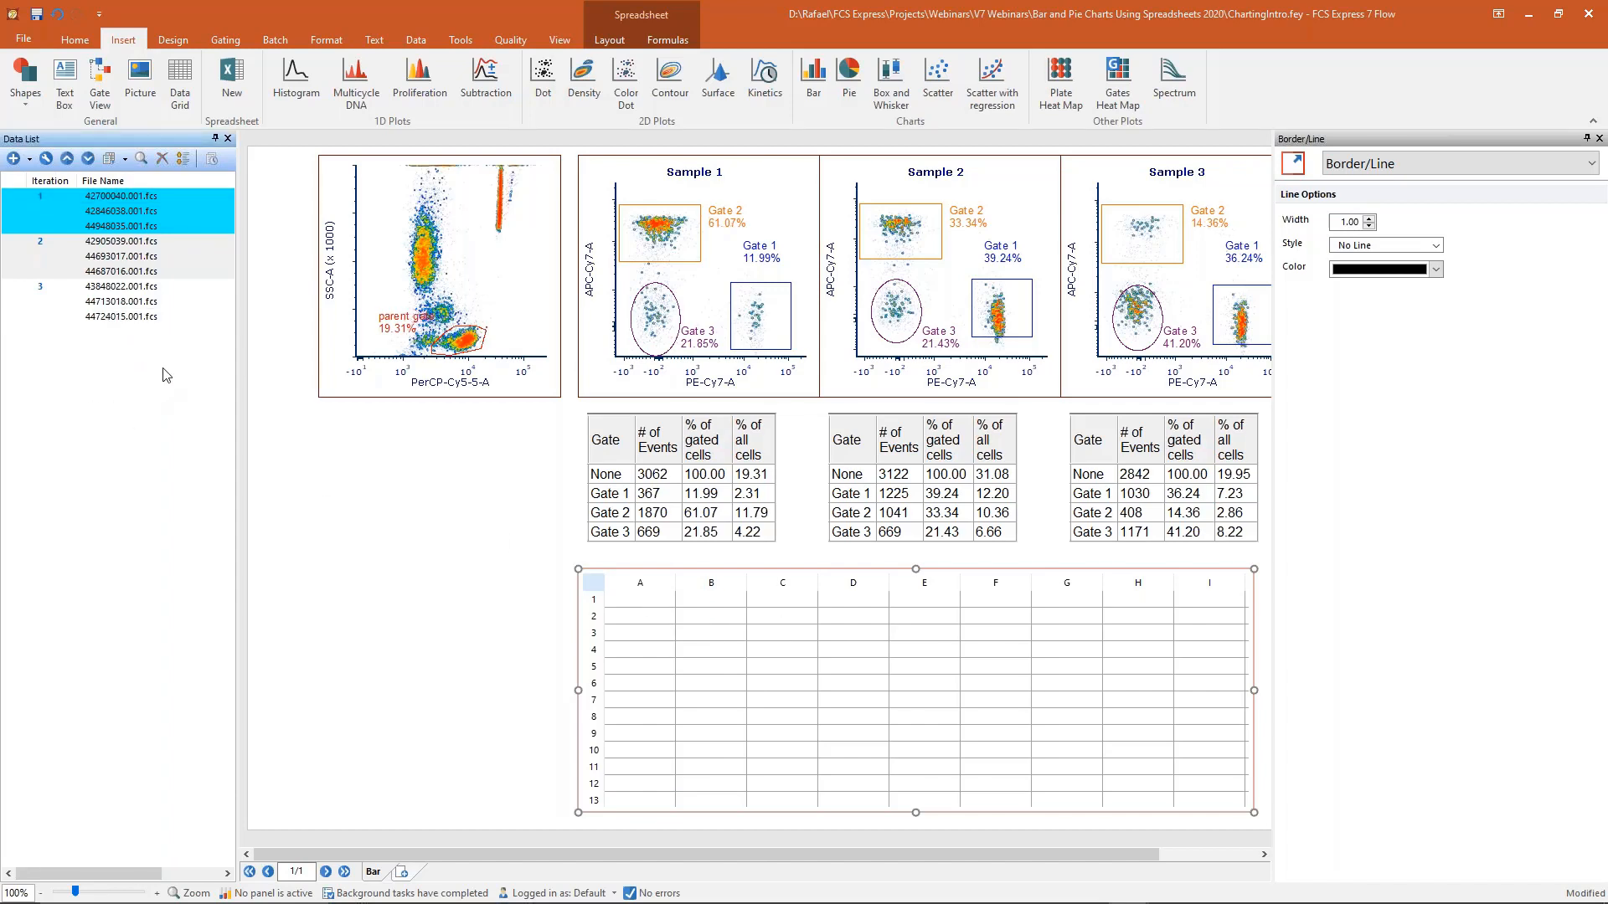
pyautogui.moveTo(162, 367); pyautogui.dragTo(641, 598)
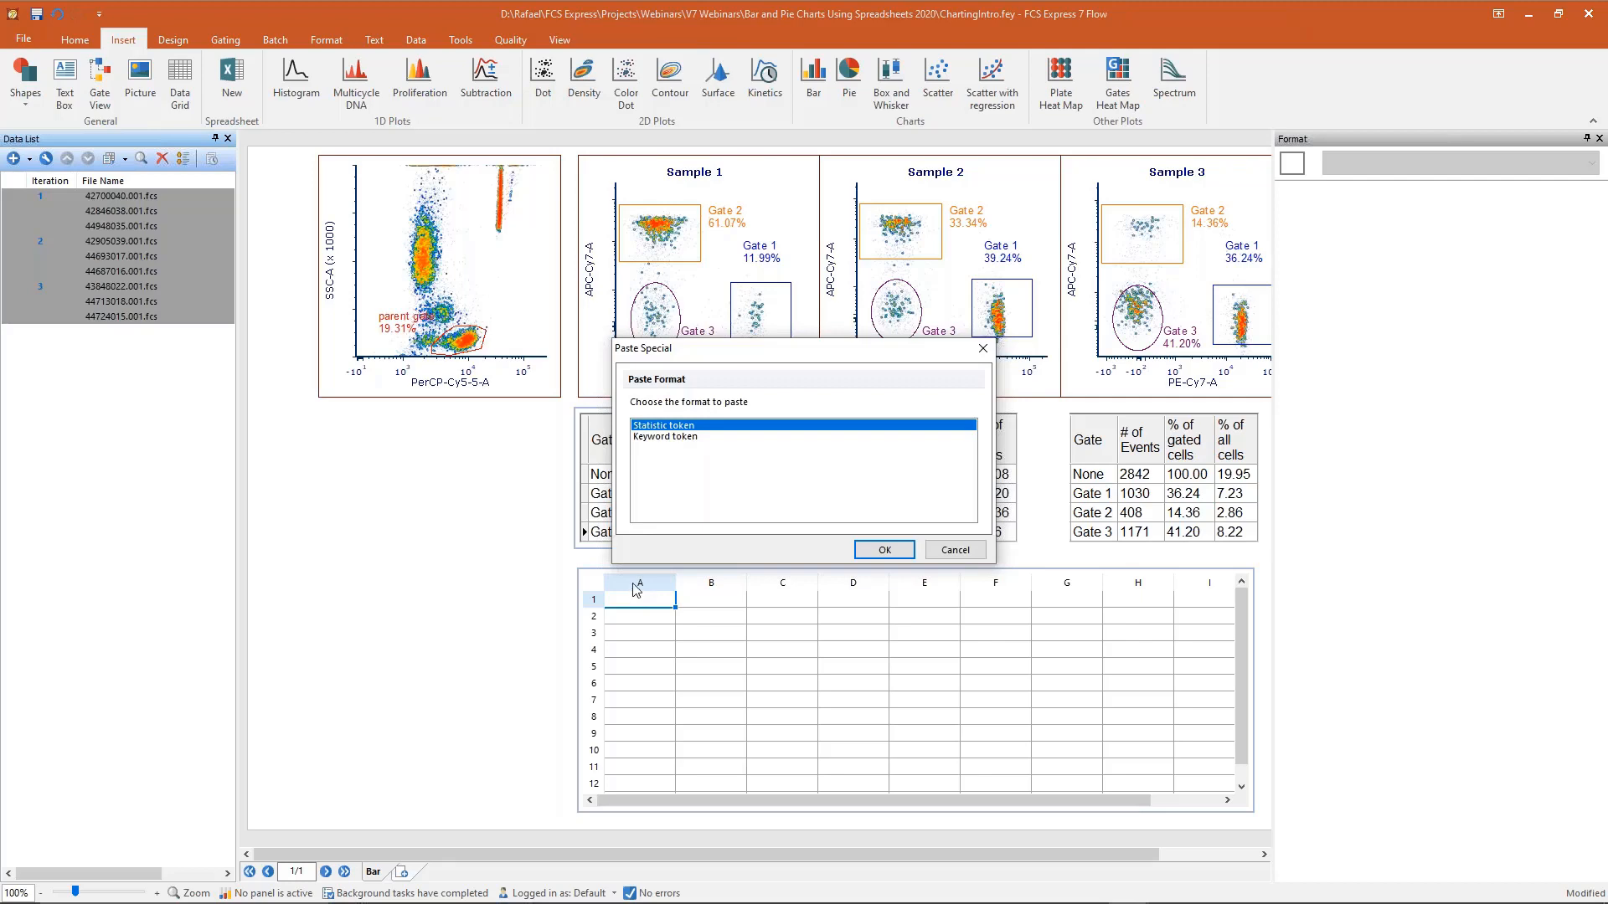
pyautogui.click(885, 549)
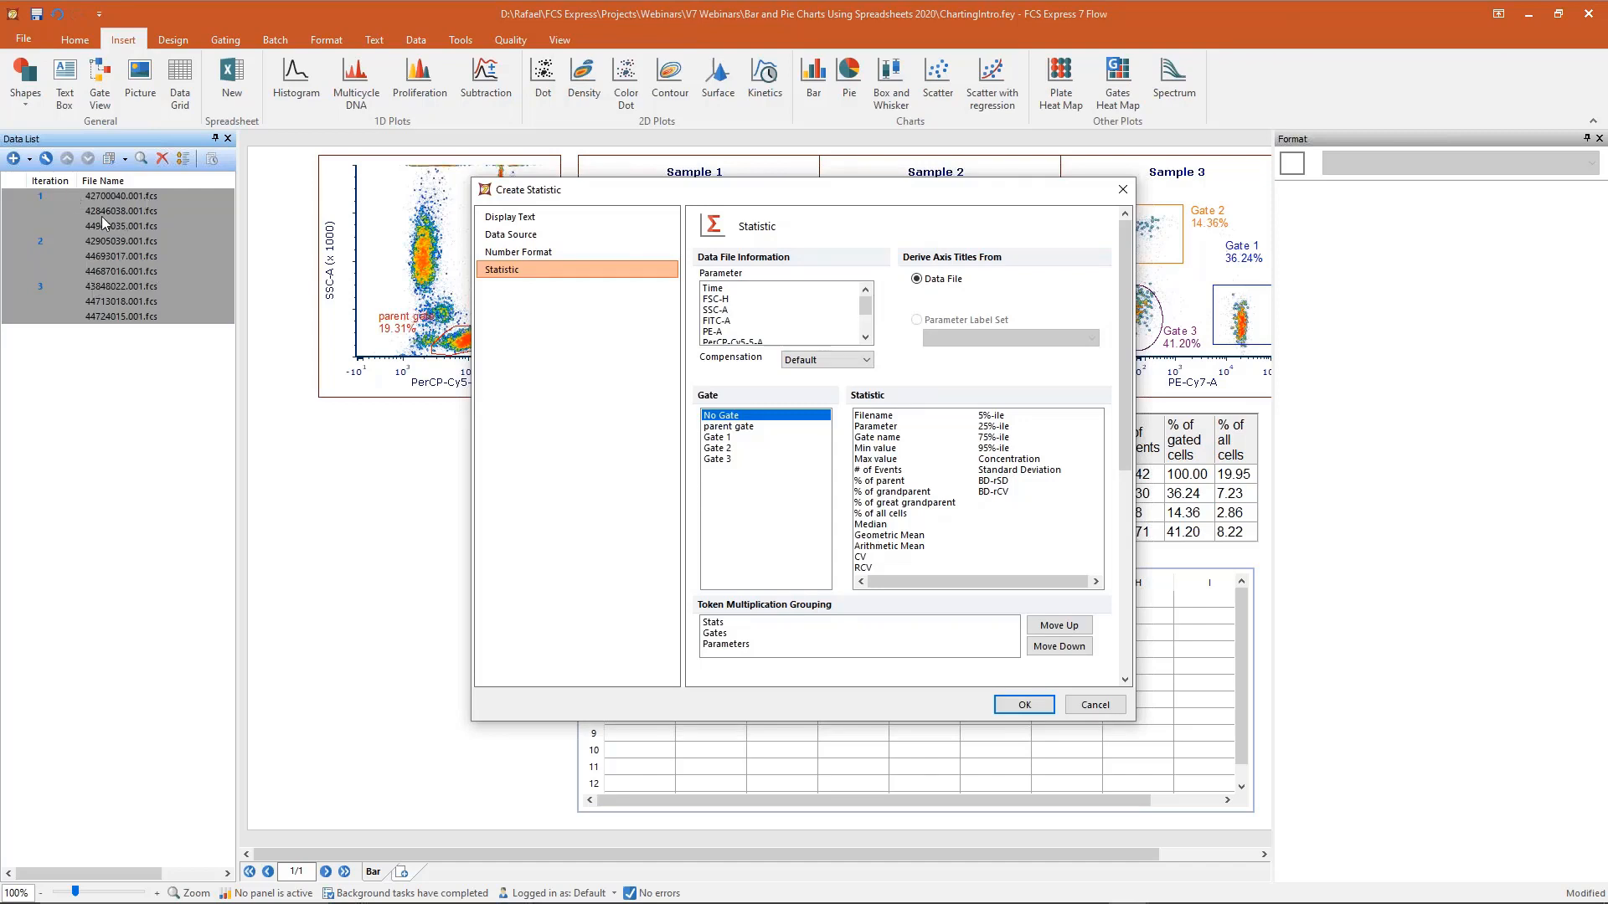
pyautogui.click(723, 291)
pyautogui.click(871, 419)
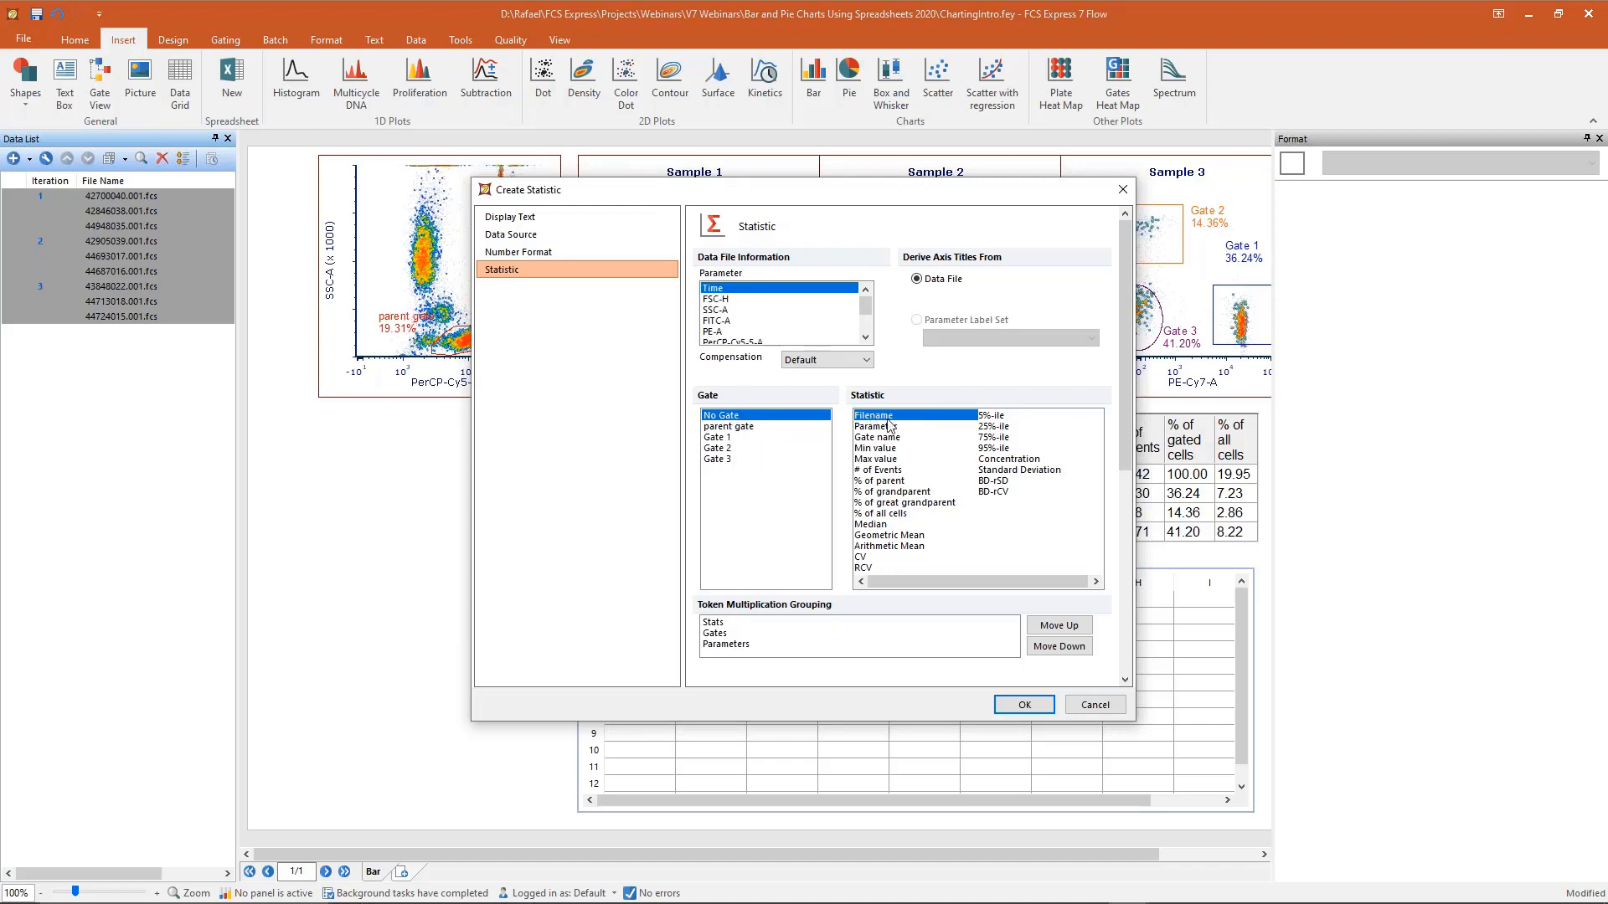
pyautogui.keyDown('ctrl'); pyautogui.click(894, 471); pyautogui.keyUp('ctrl')
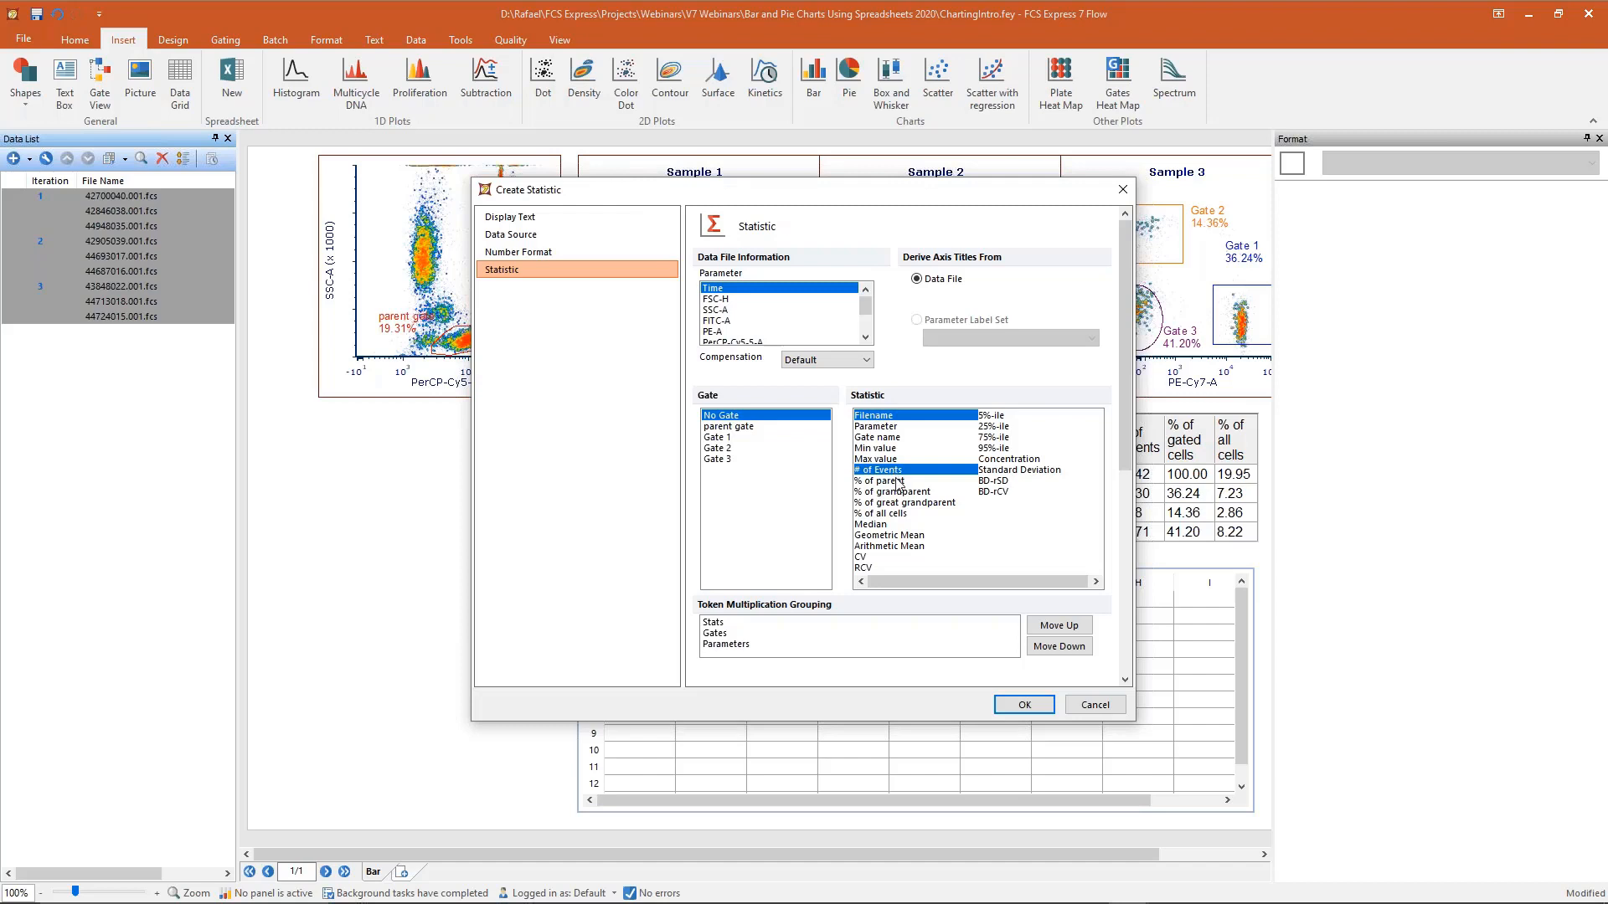
pyautogui.click(1024, 705)
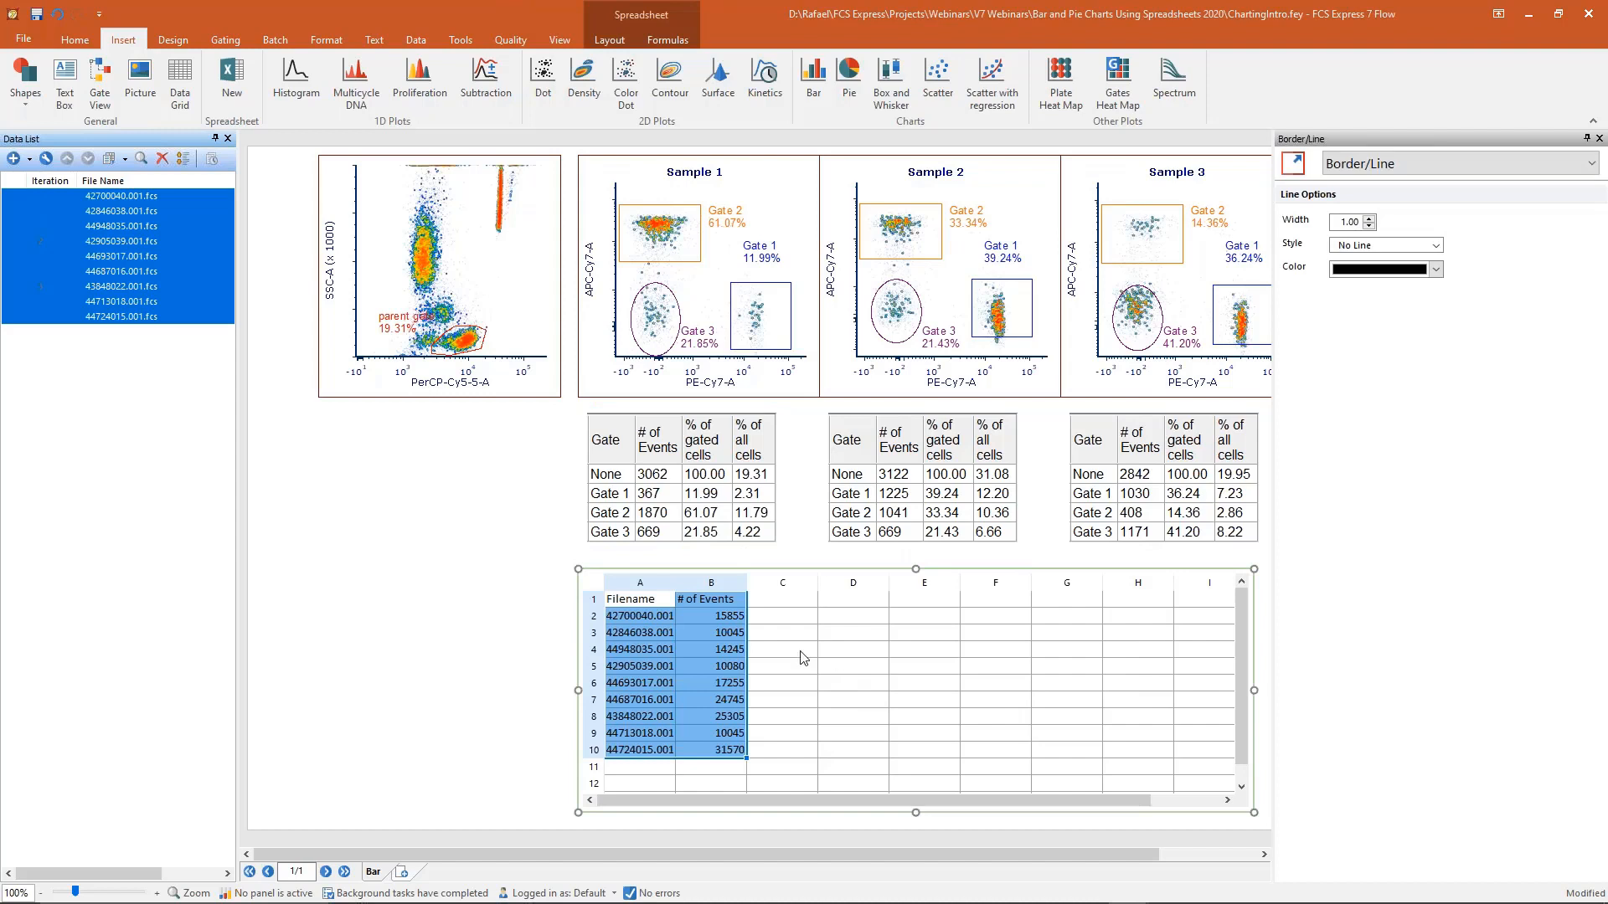
# Examine the Filename and # of Events columns and the individual data file rows in the spreadsheet.
pyautogui.click(650, 580)
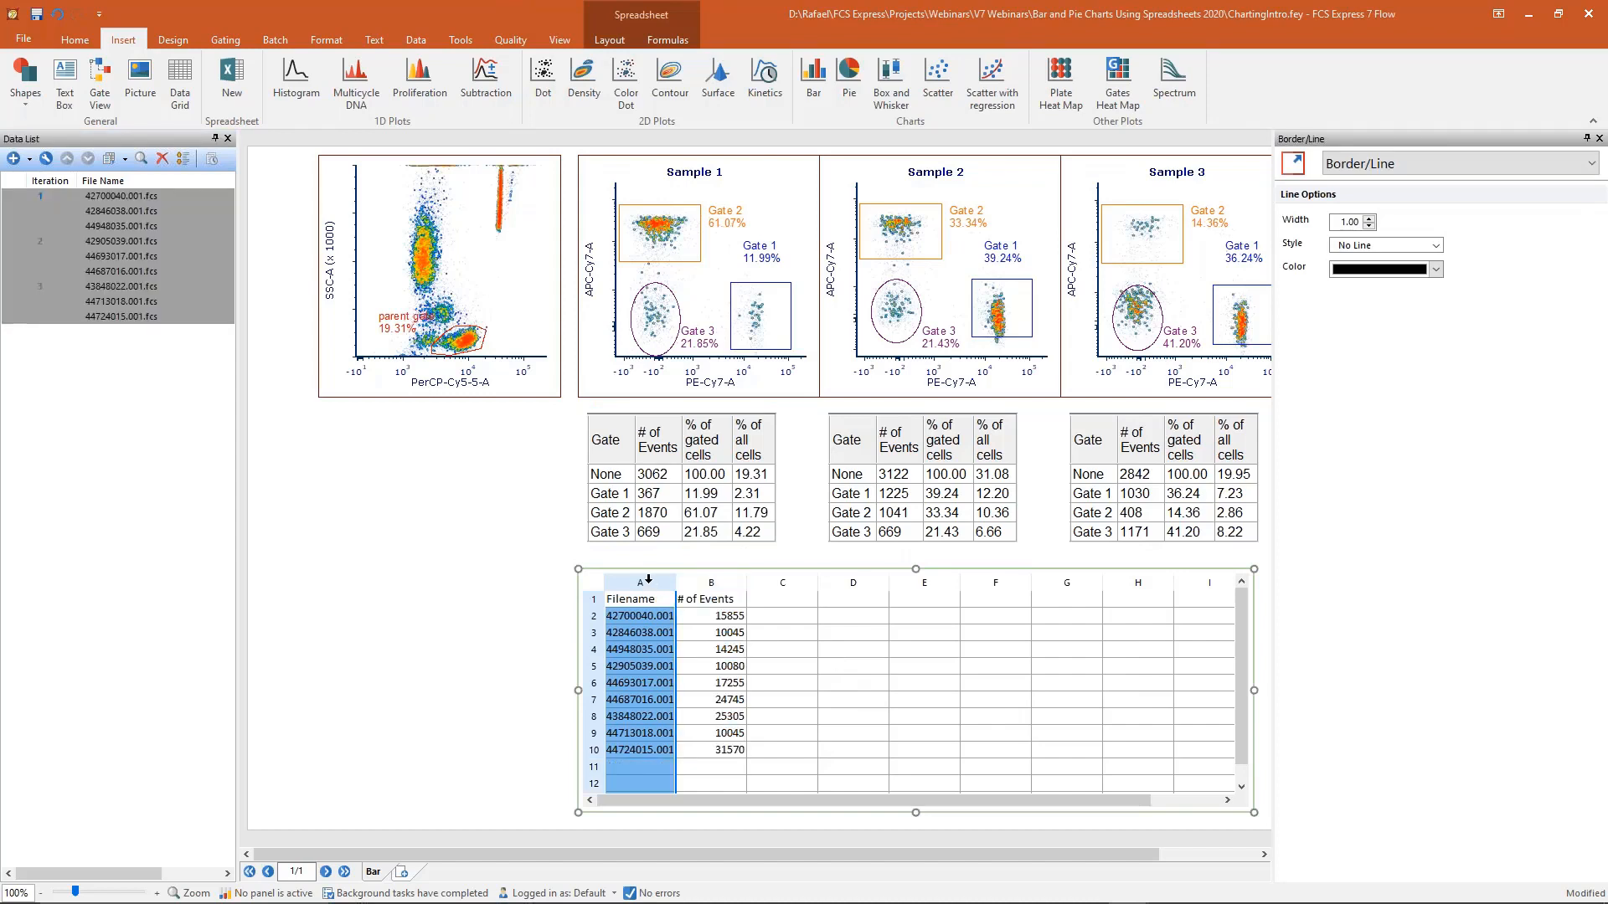
pyautogui.click(705, 580)
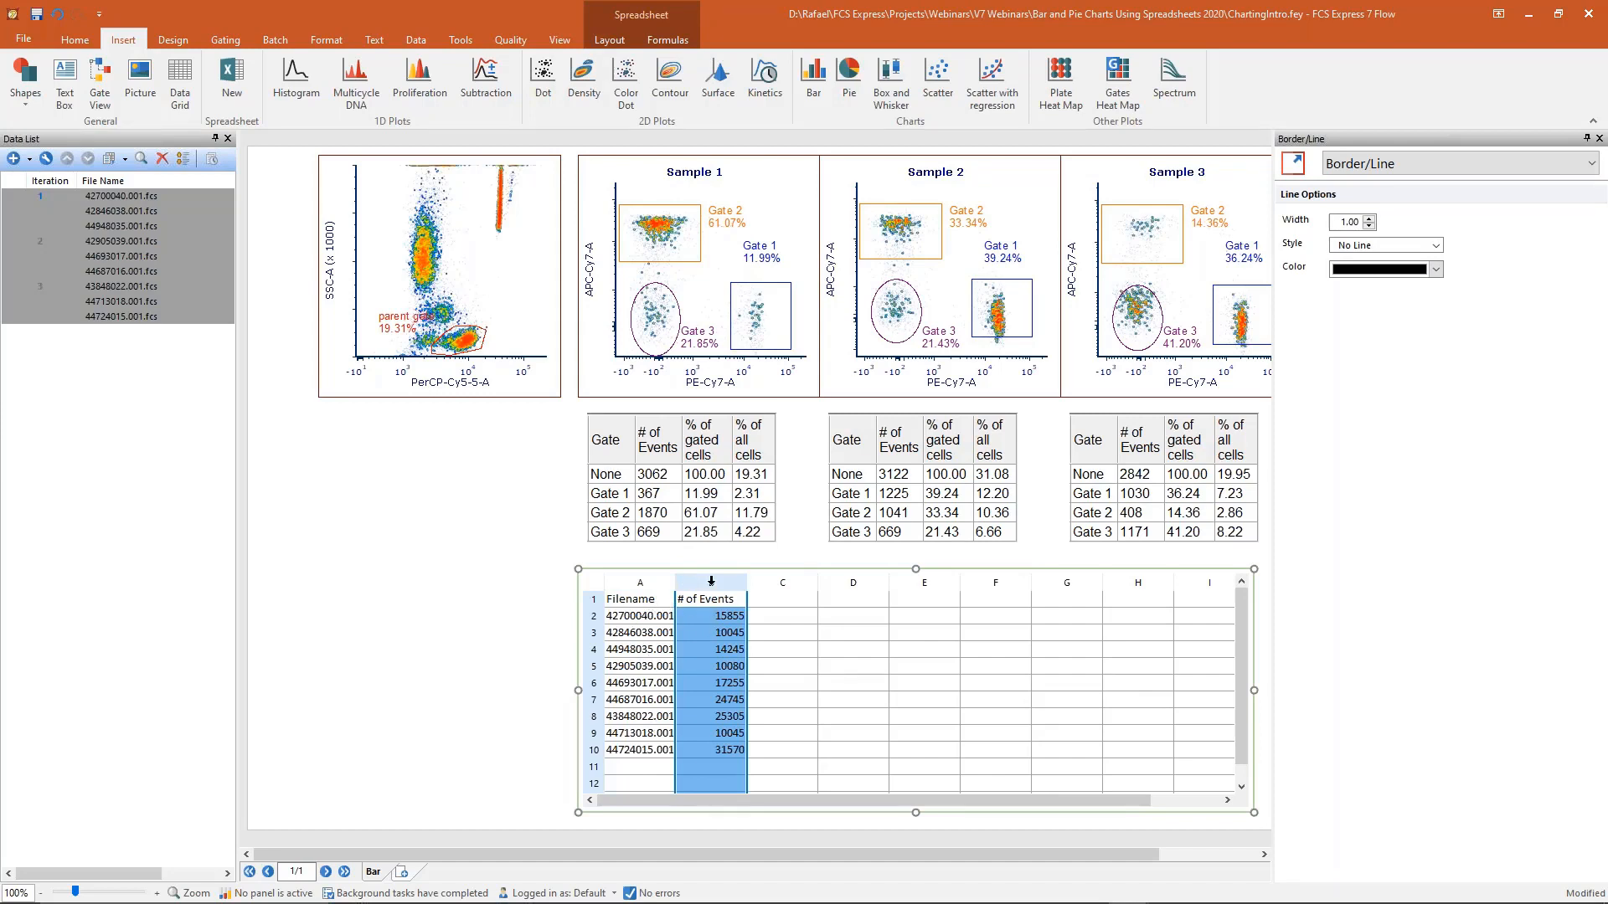
pyautogui.click(593, 617)
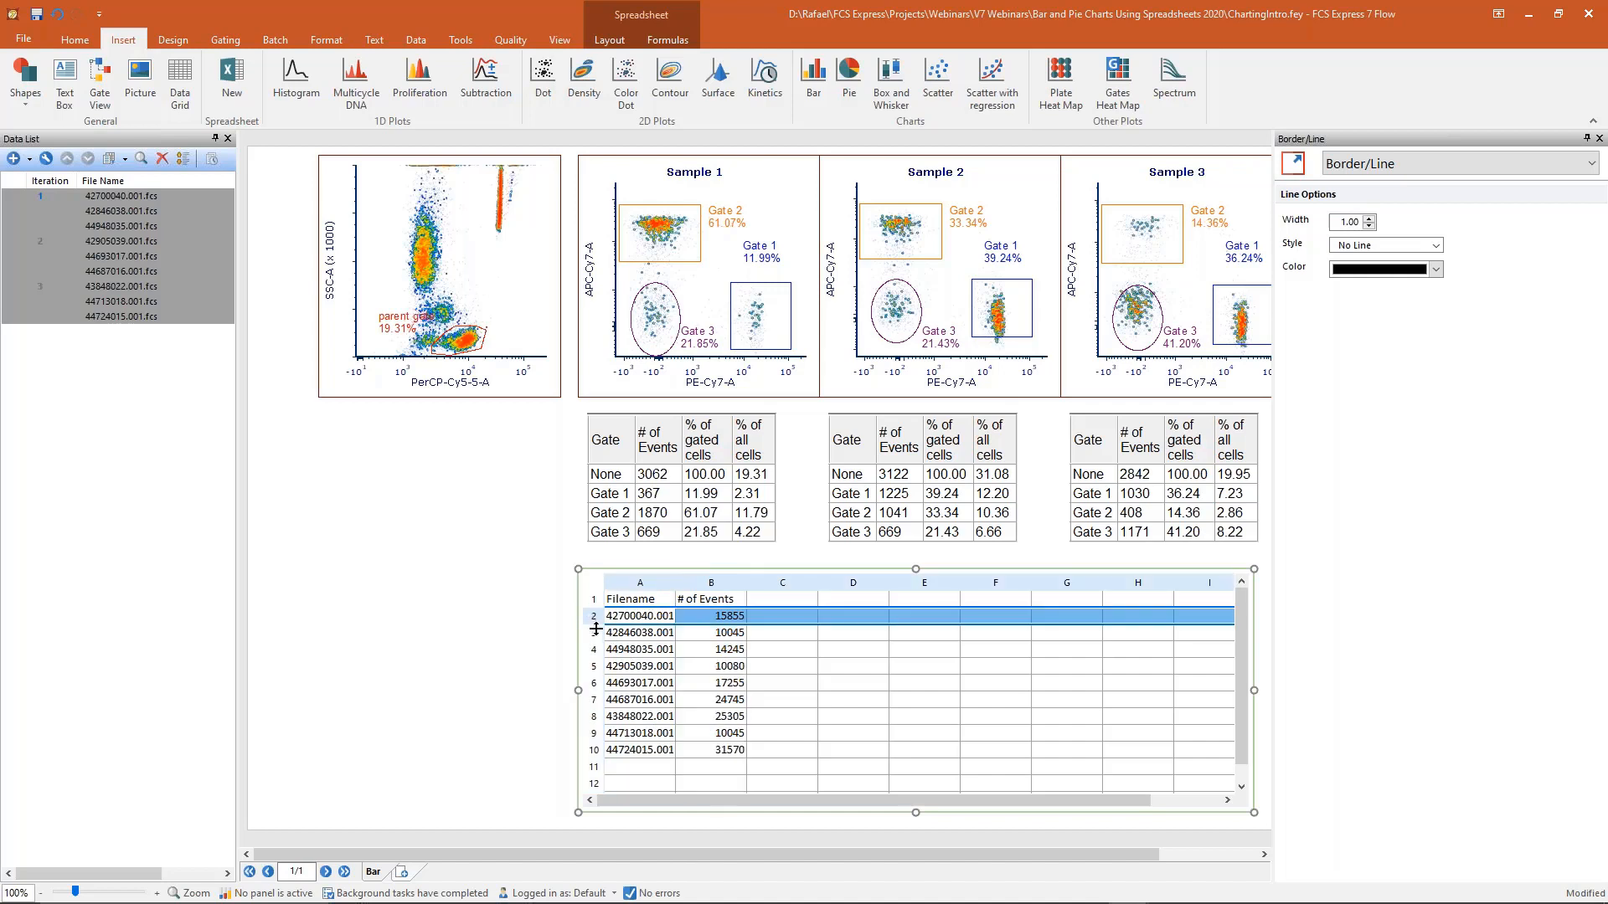
pyautogui.click(592, 634)
pyautogui.click(591, 666)
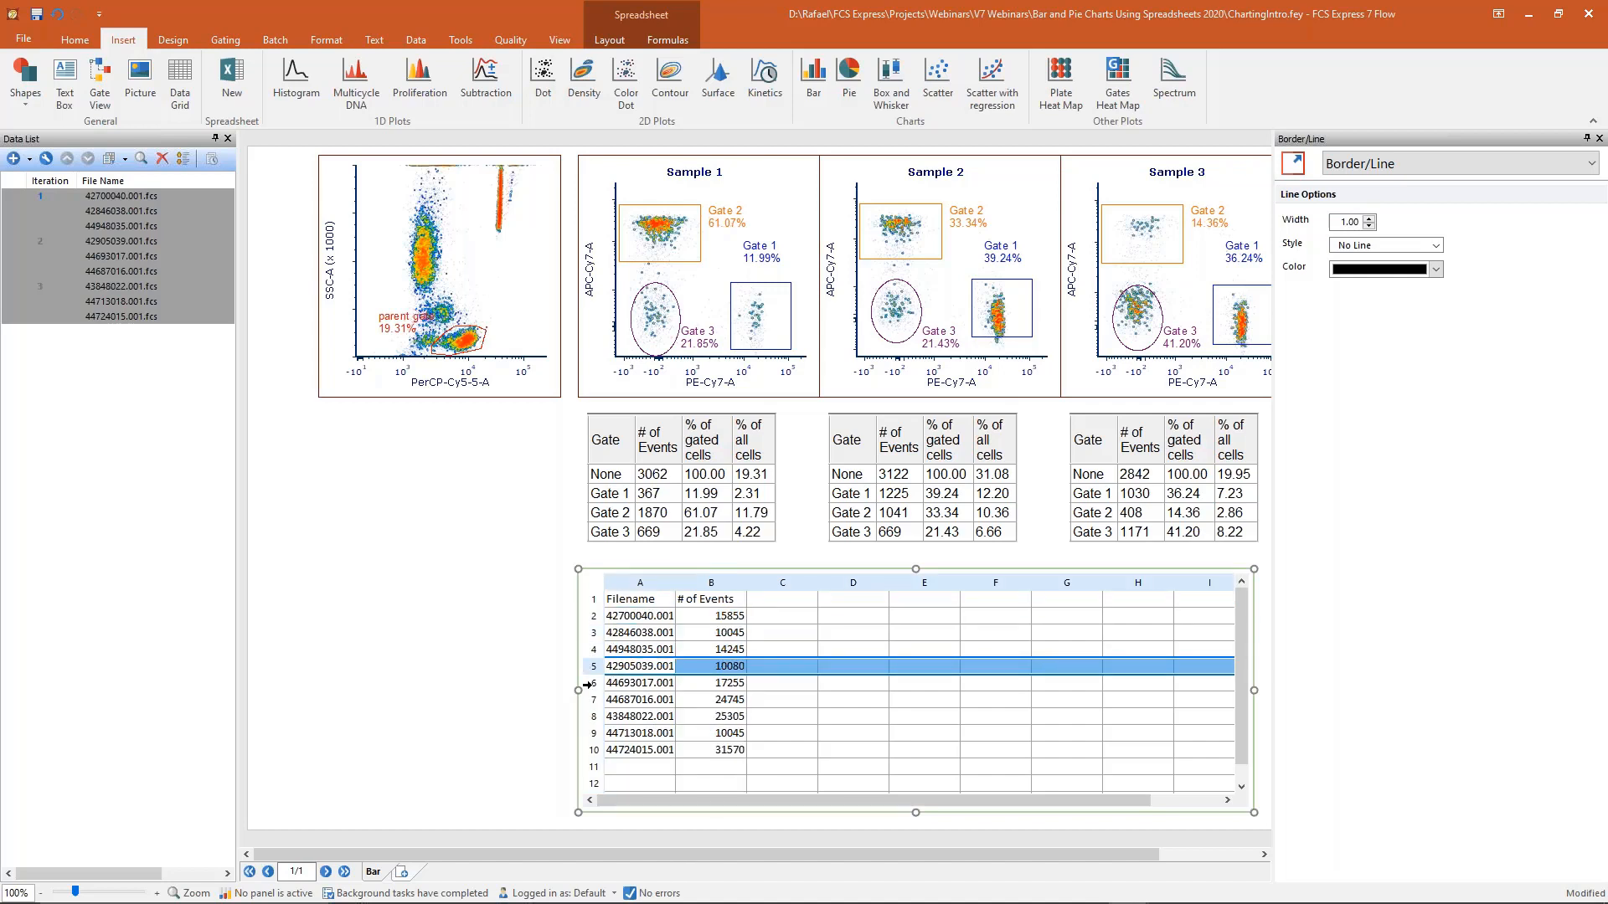
pyautogui.click(592, 683)
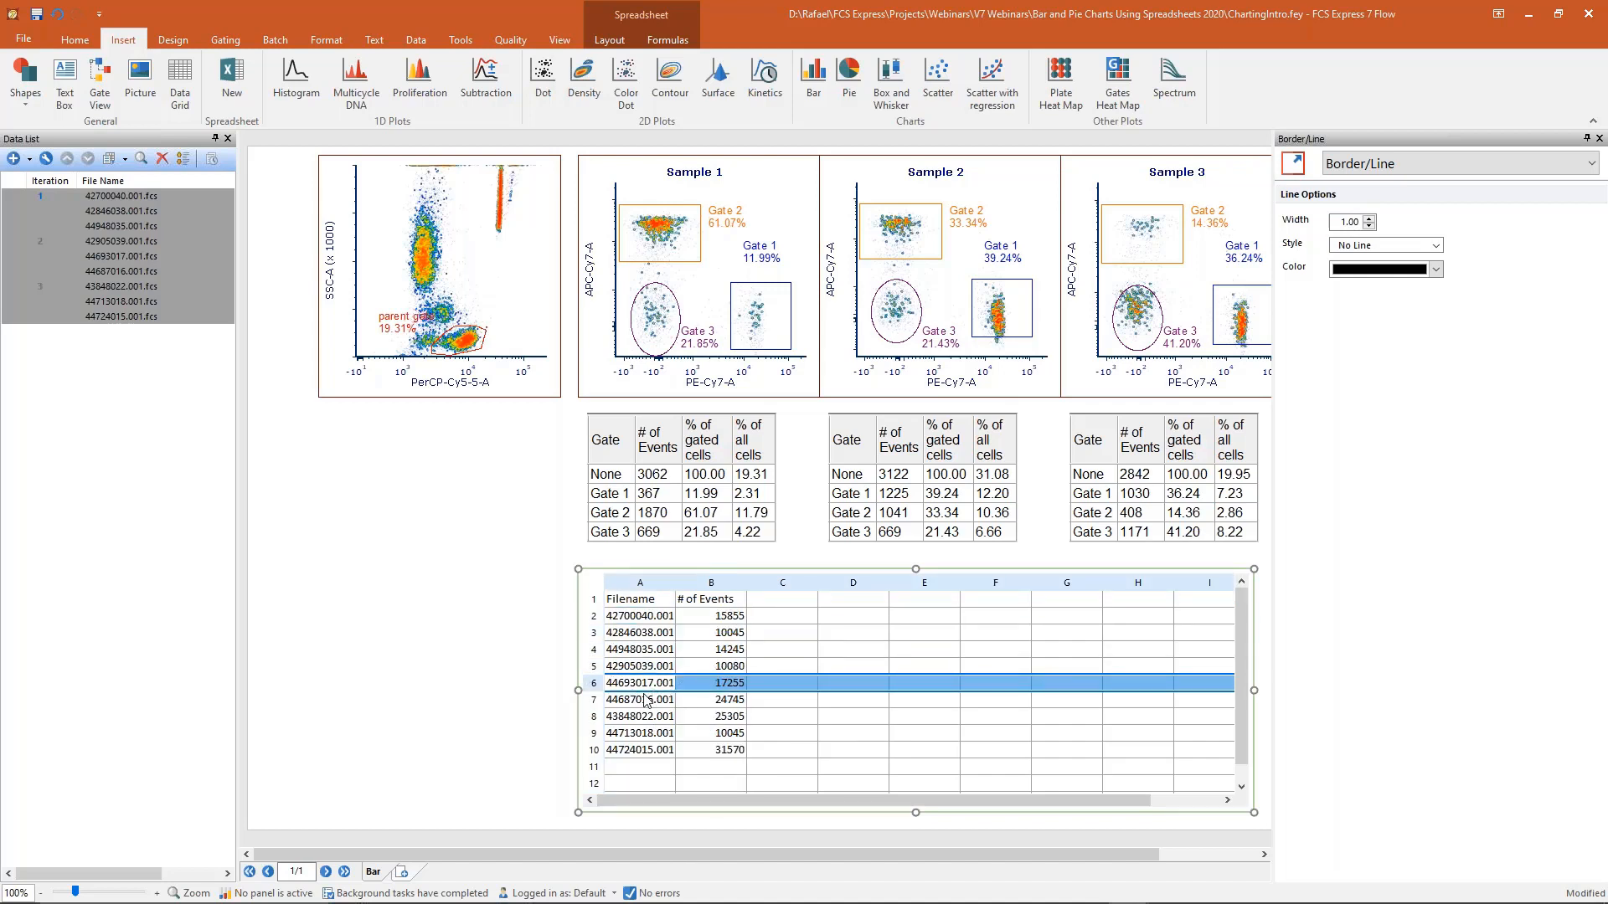
pyautogui.click(718, 687)
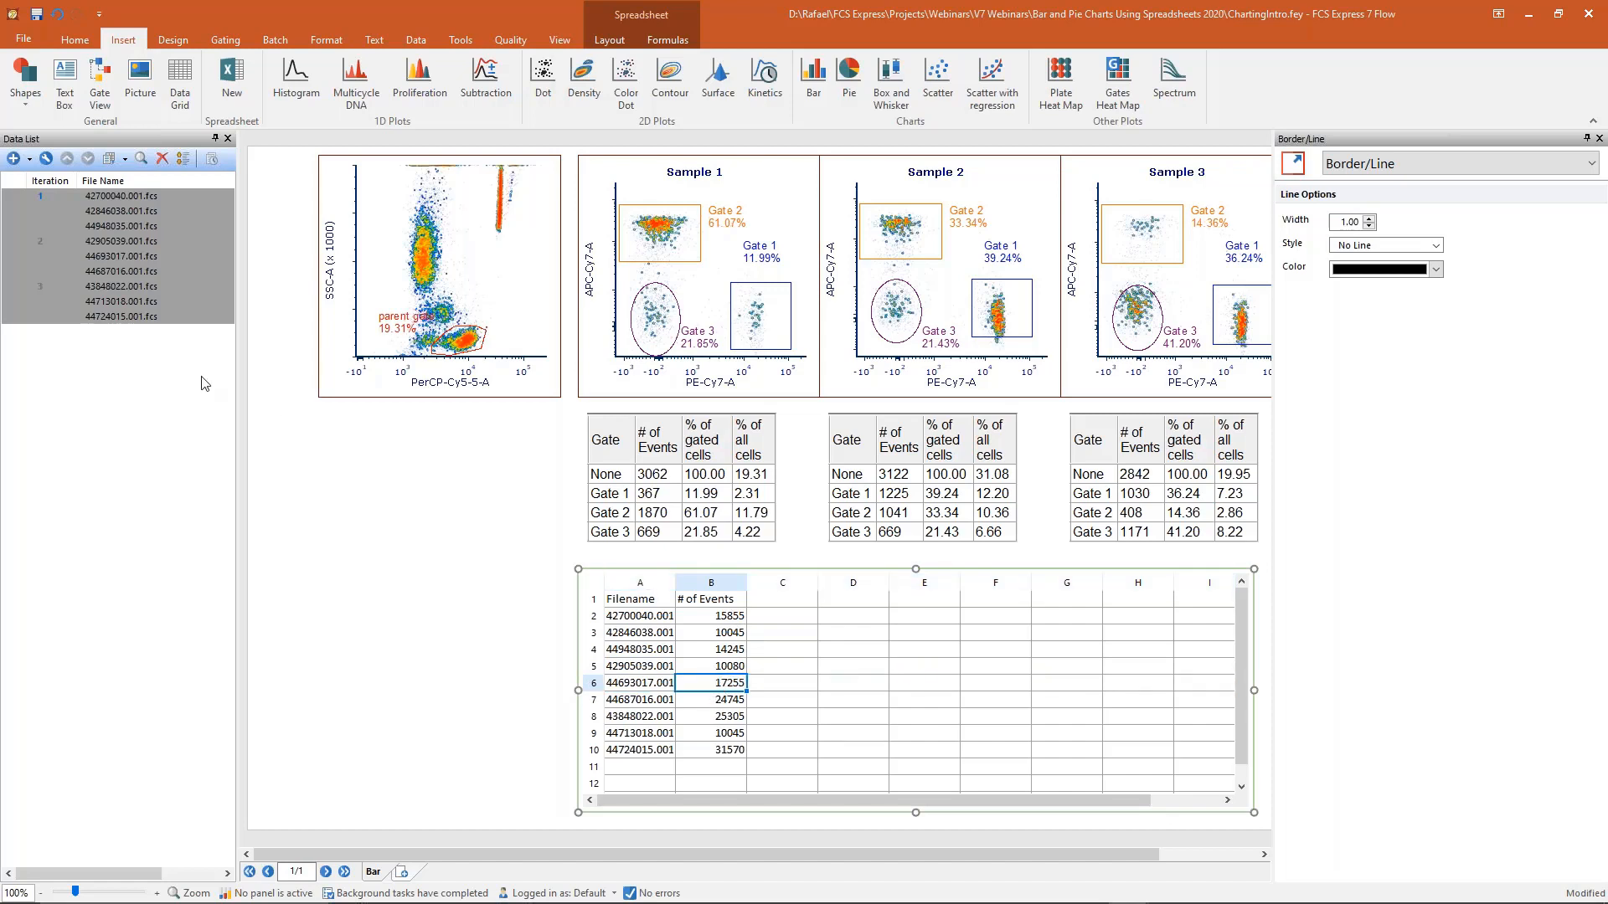
# Add statistic tokens for all data files from cell C2, giving the Median of FITC-A in Gate 1.
pyautogui.moveTo(175, 374); pyautogui.dragTo(122, 201)
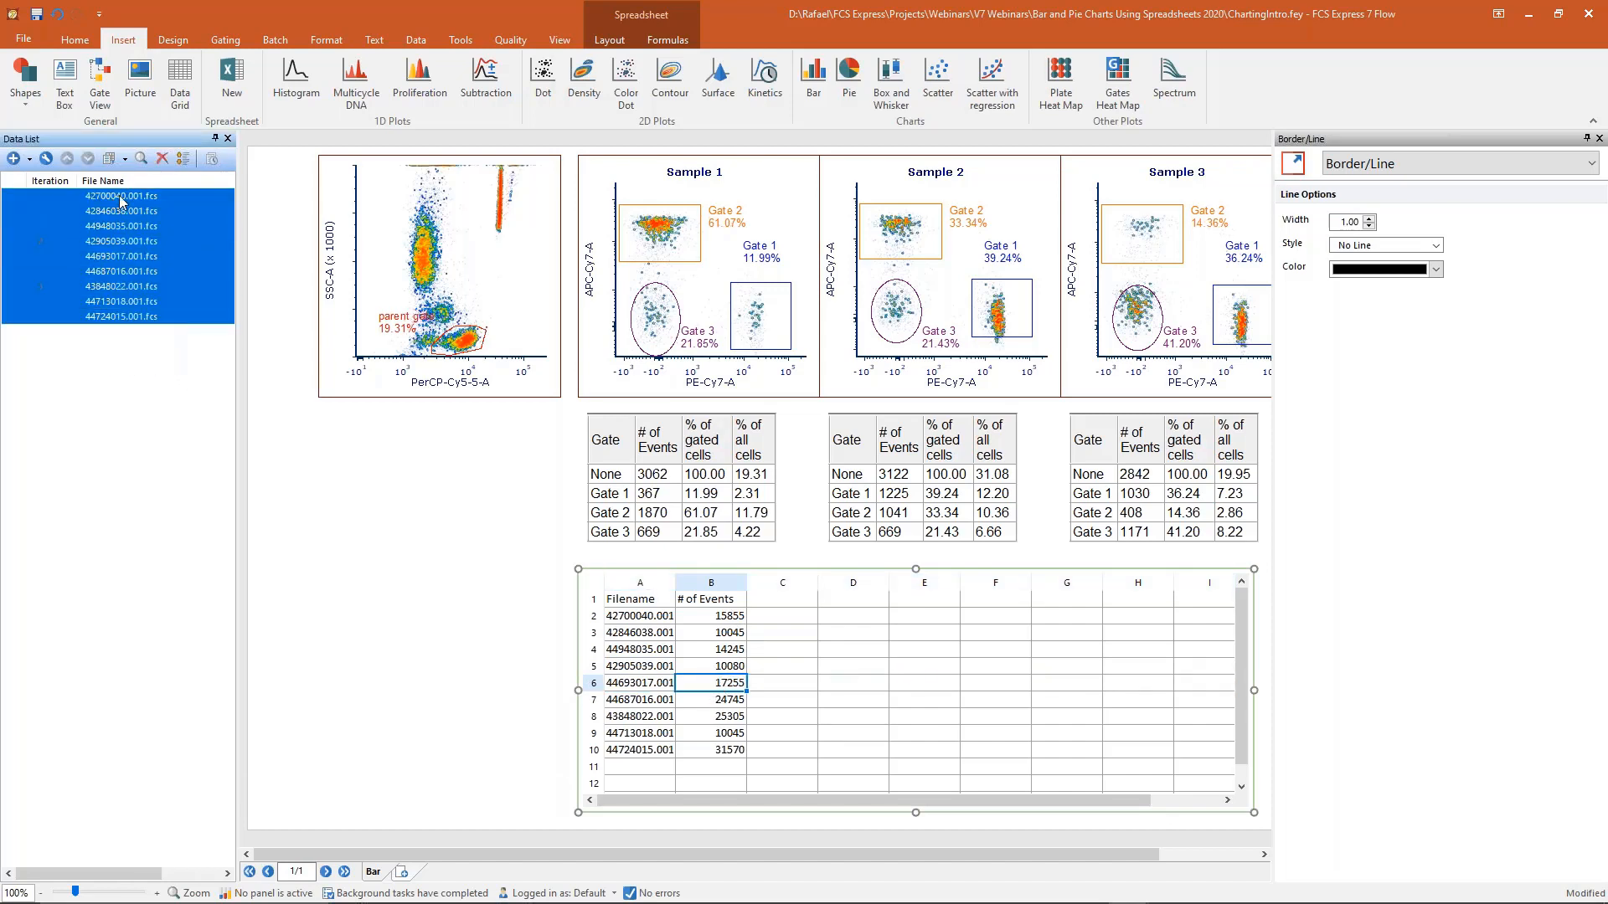
pyautogui.click(787, 617)
pyautogui.hotkey('ctrl', 'v')
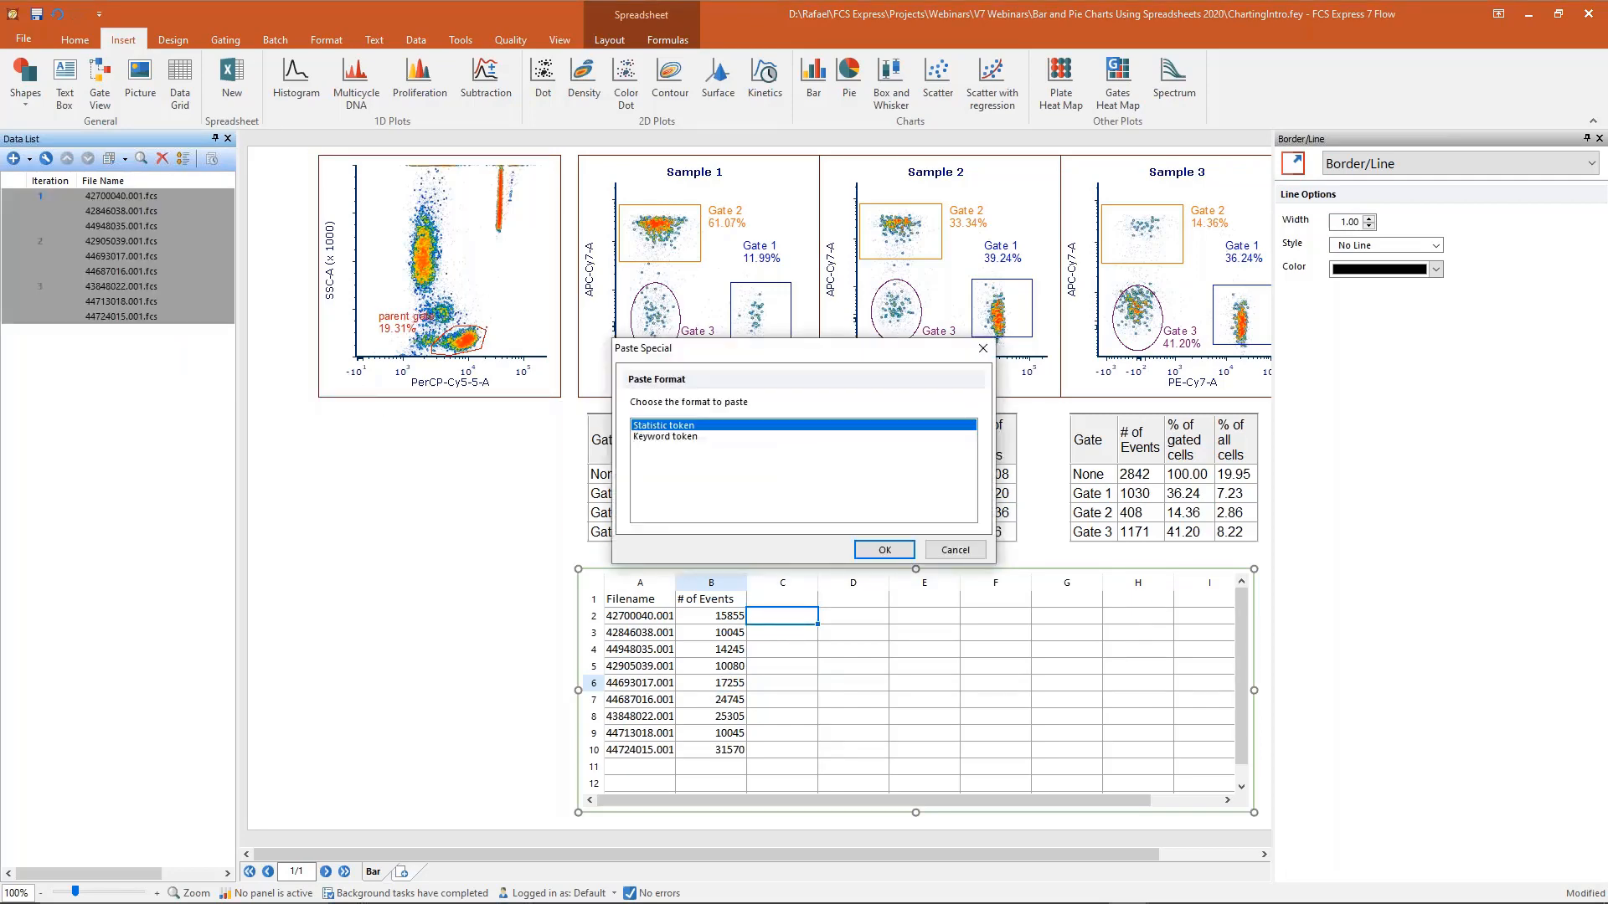
pyautogui.click(882, 551)
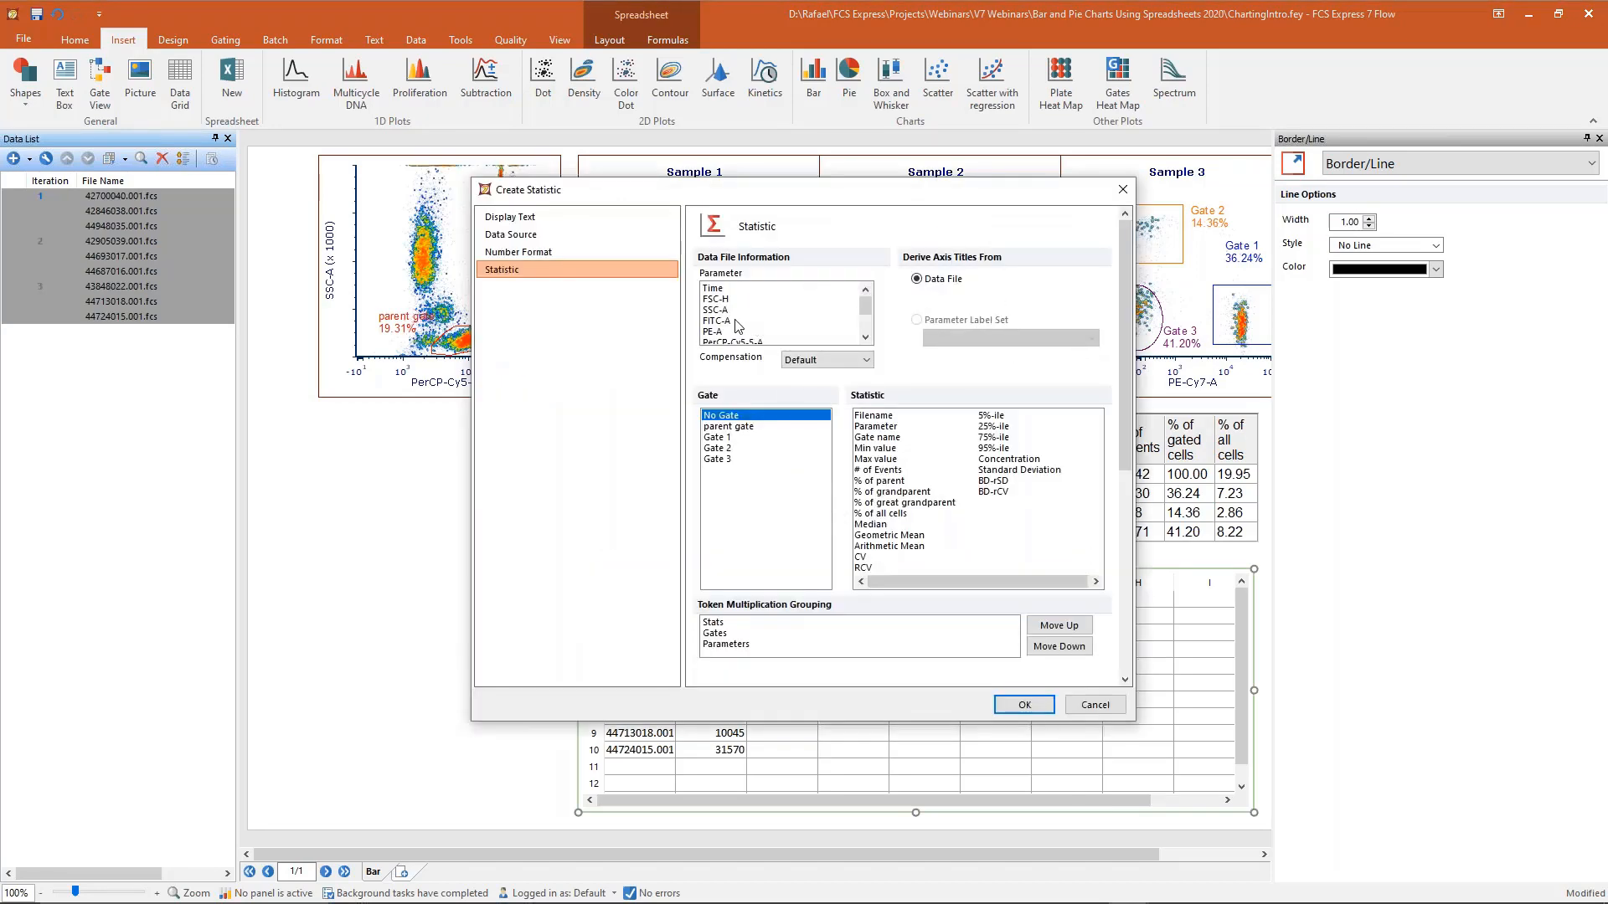
pyautogui.click(730, 323)
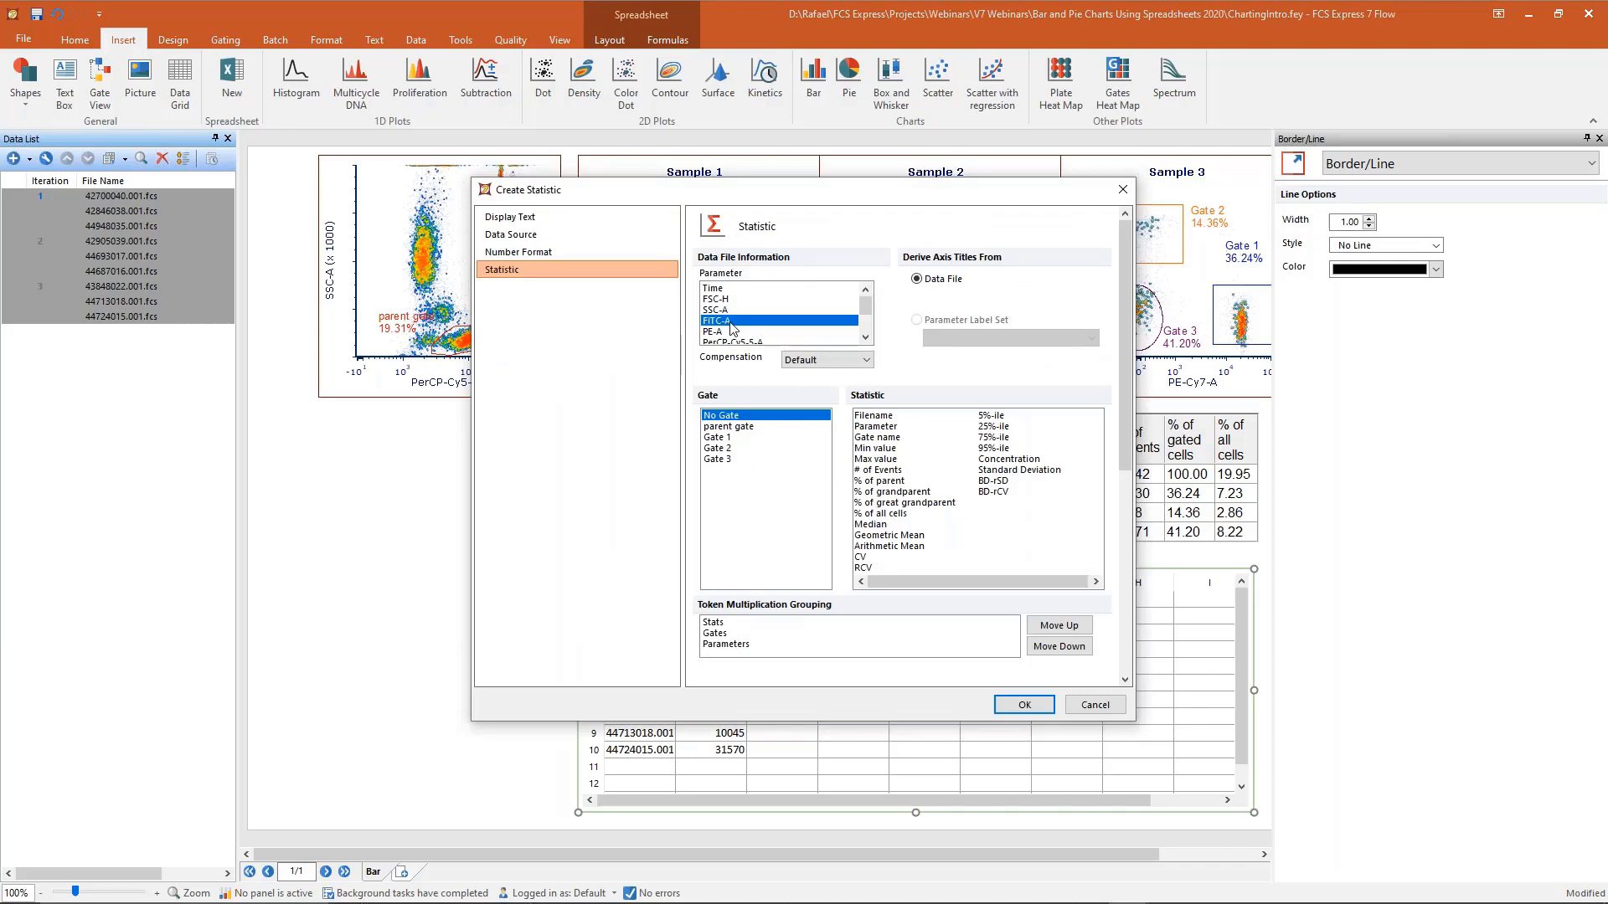
pyautogui.click(730, 438)
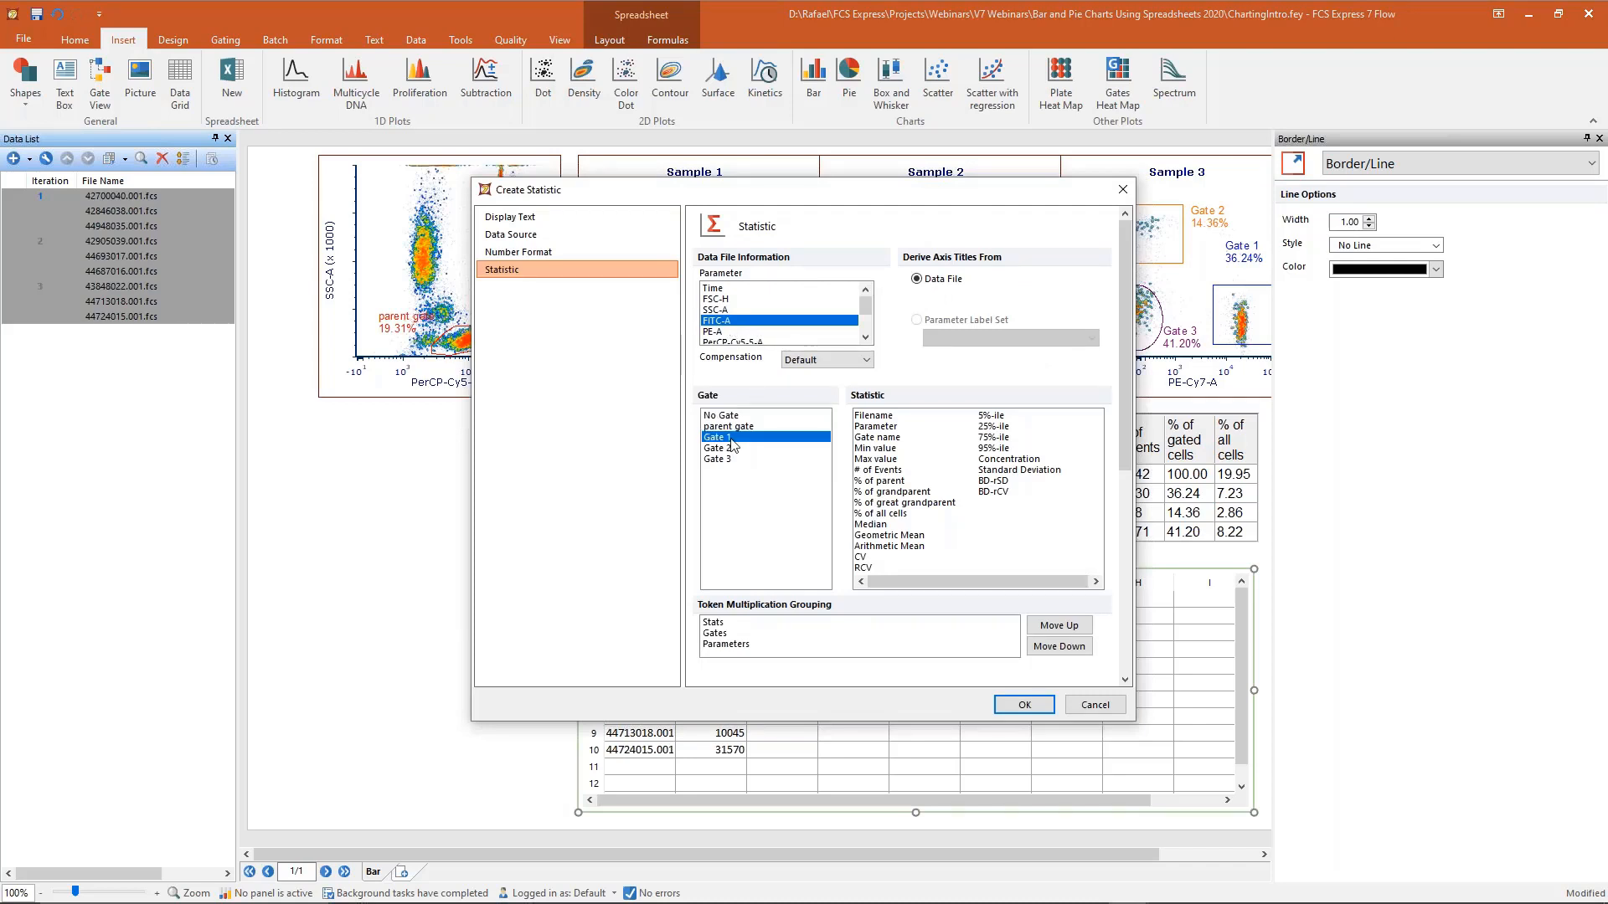
pyautogui.click(872, 525)
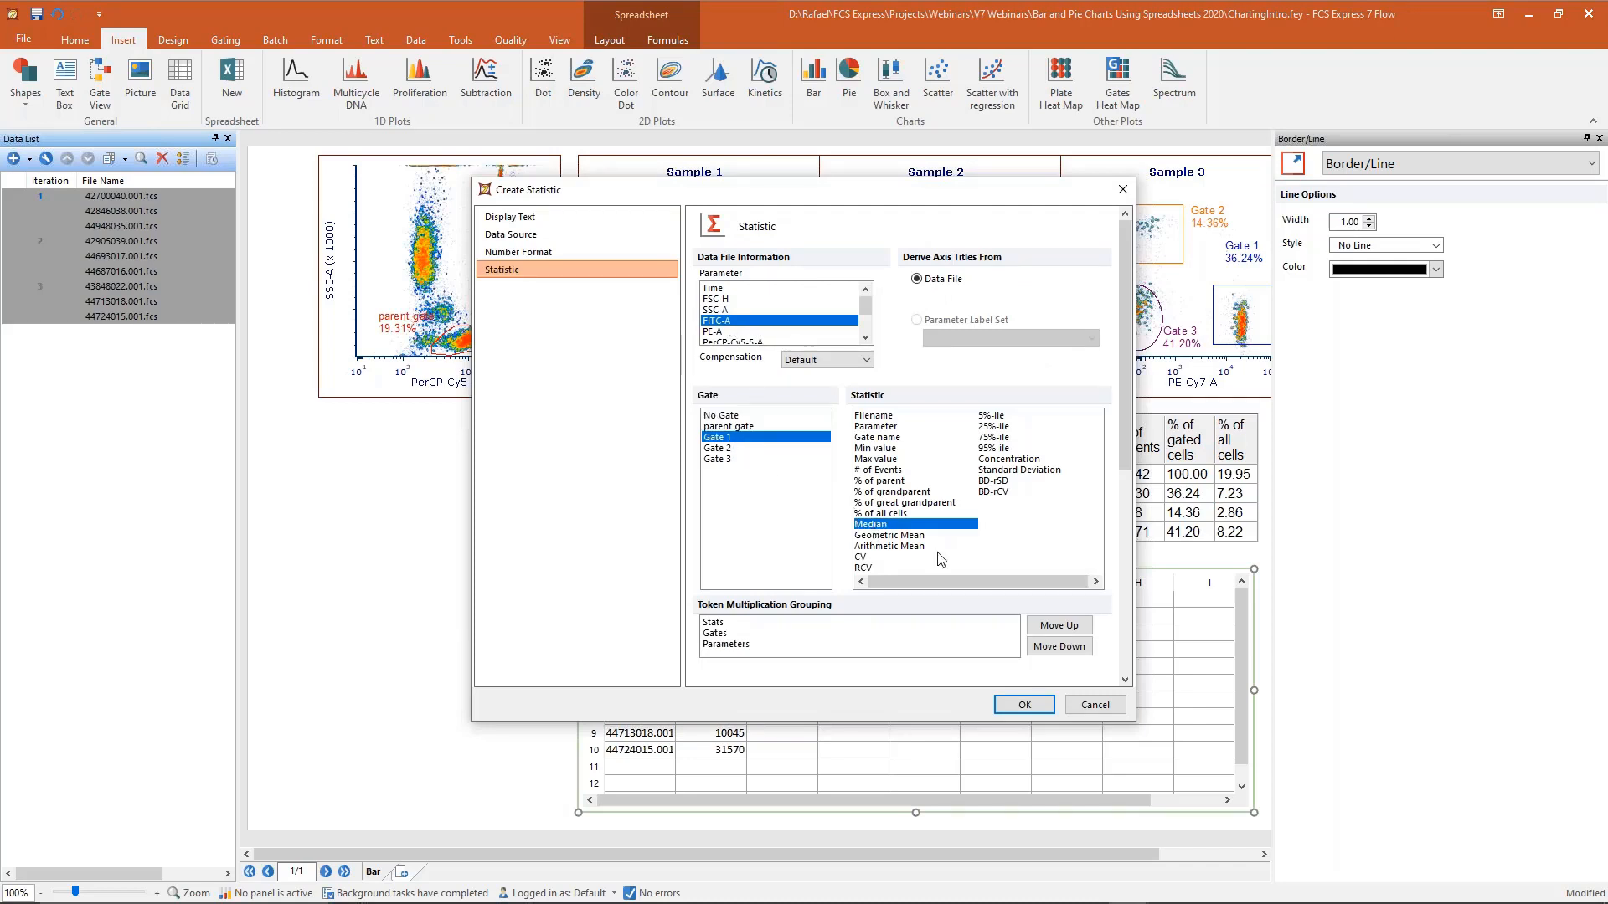
pyautogui.click(1024, 705)
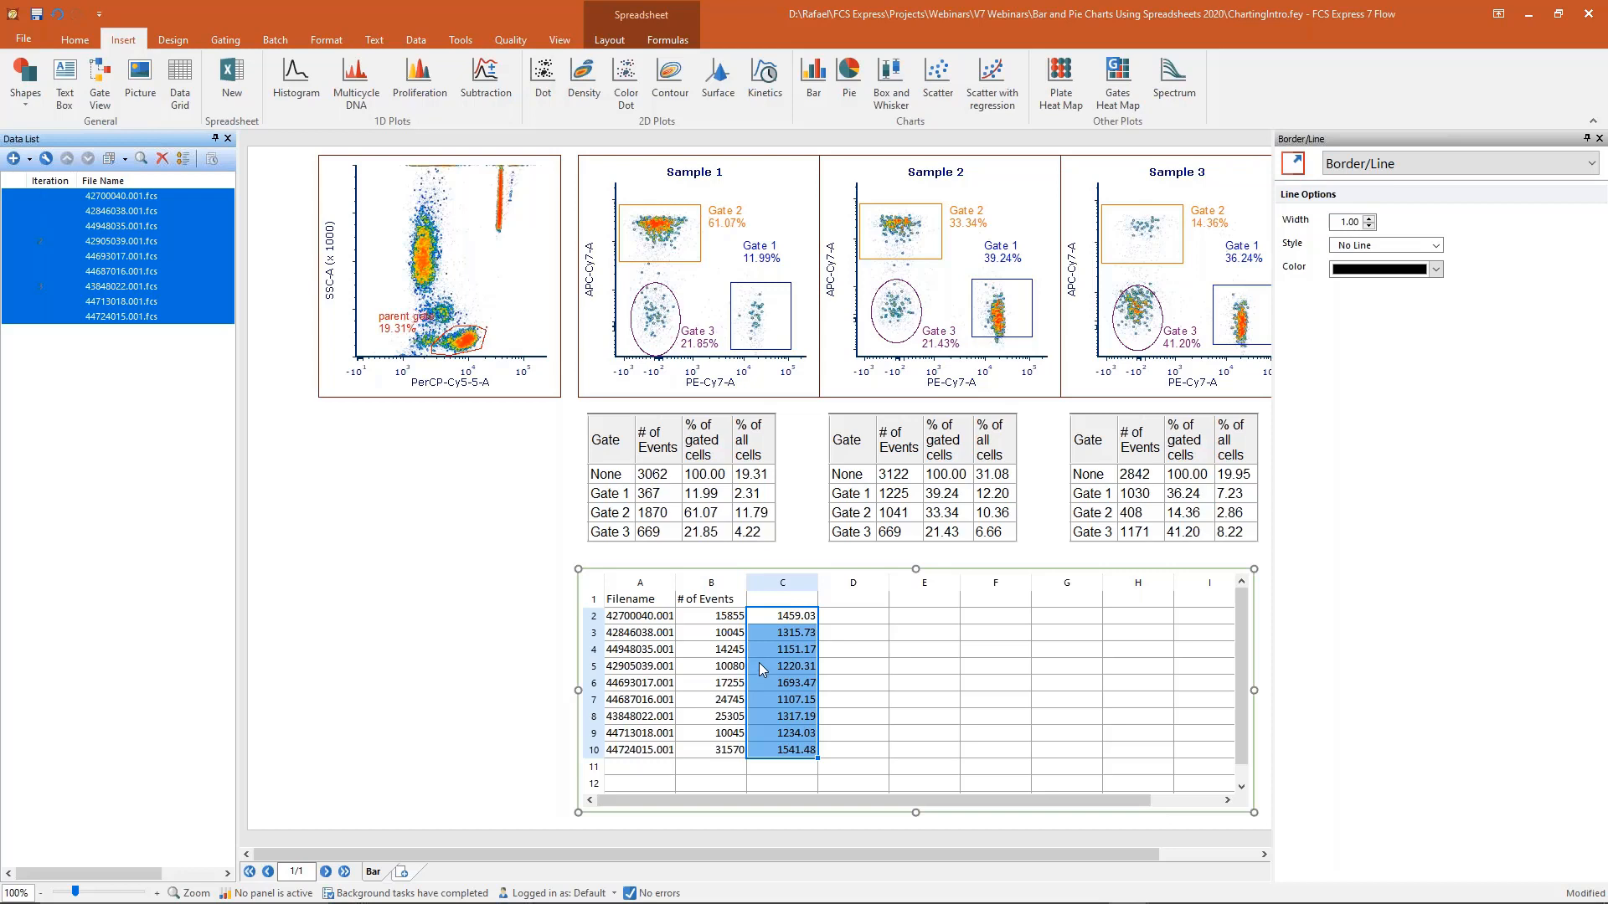
# Enter the header Median in cell C1 and show the spreadsheet's data options.
pyautogui.click(772, 600)
pyautogui.write('Median')
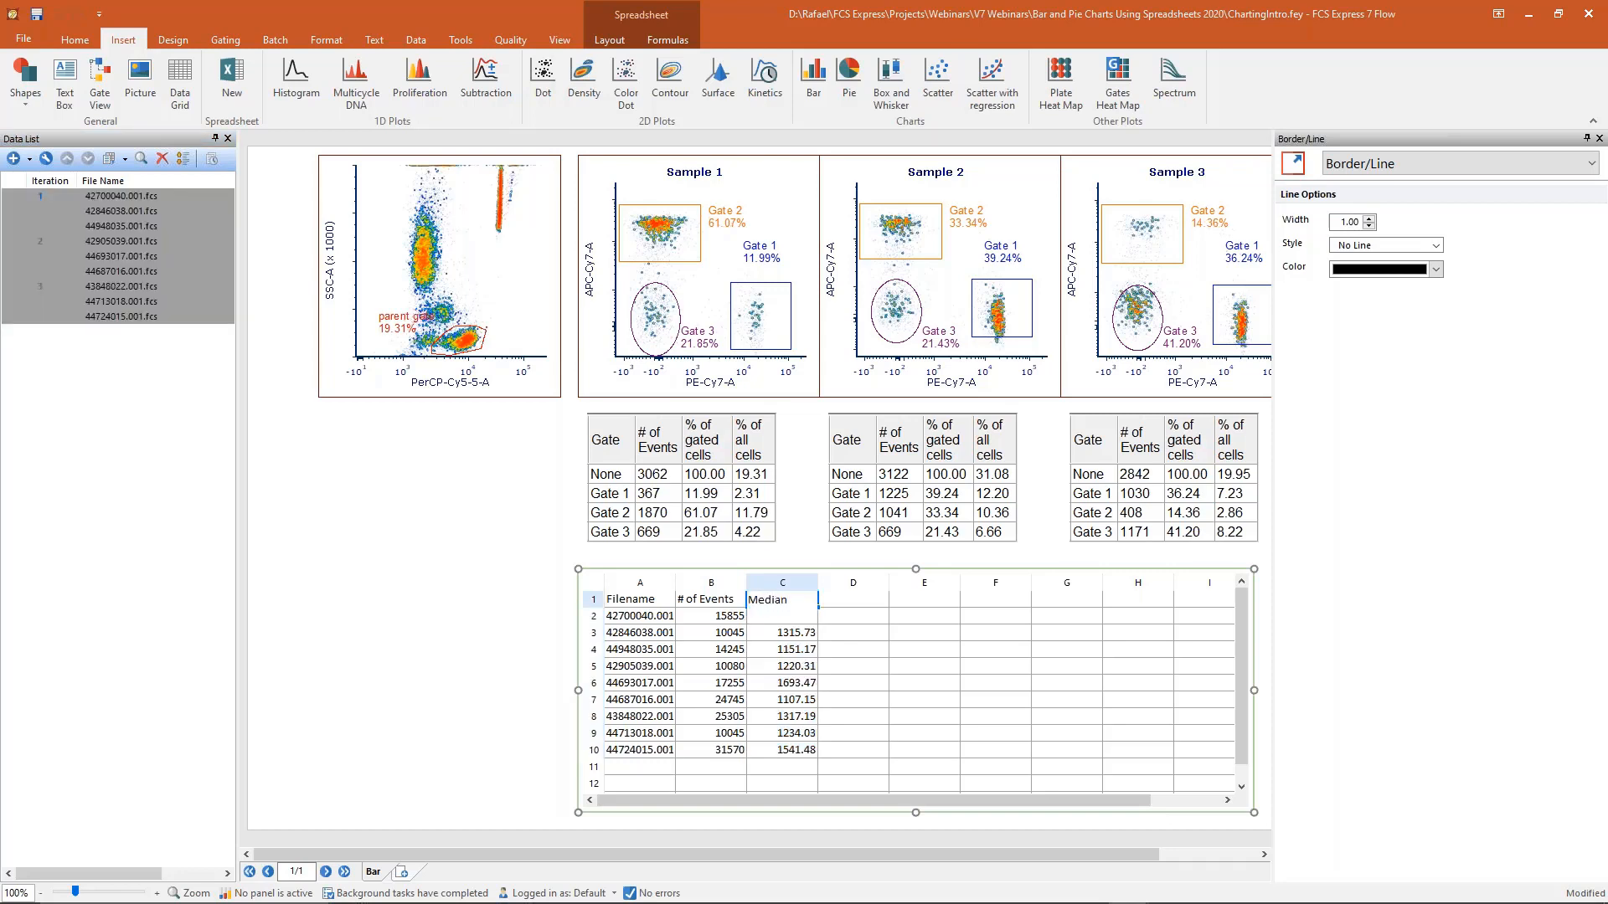
pyautogui.press('Tab')
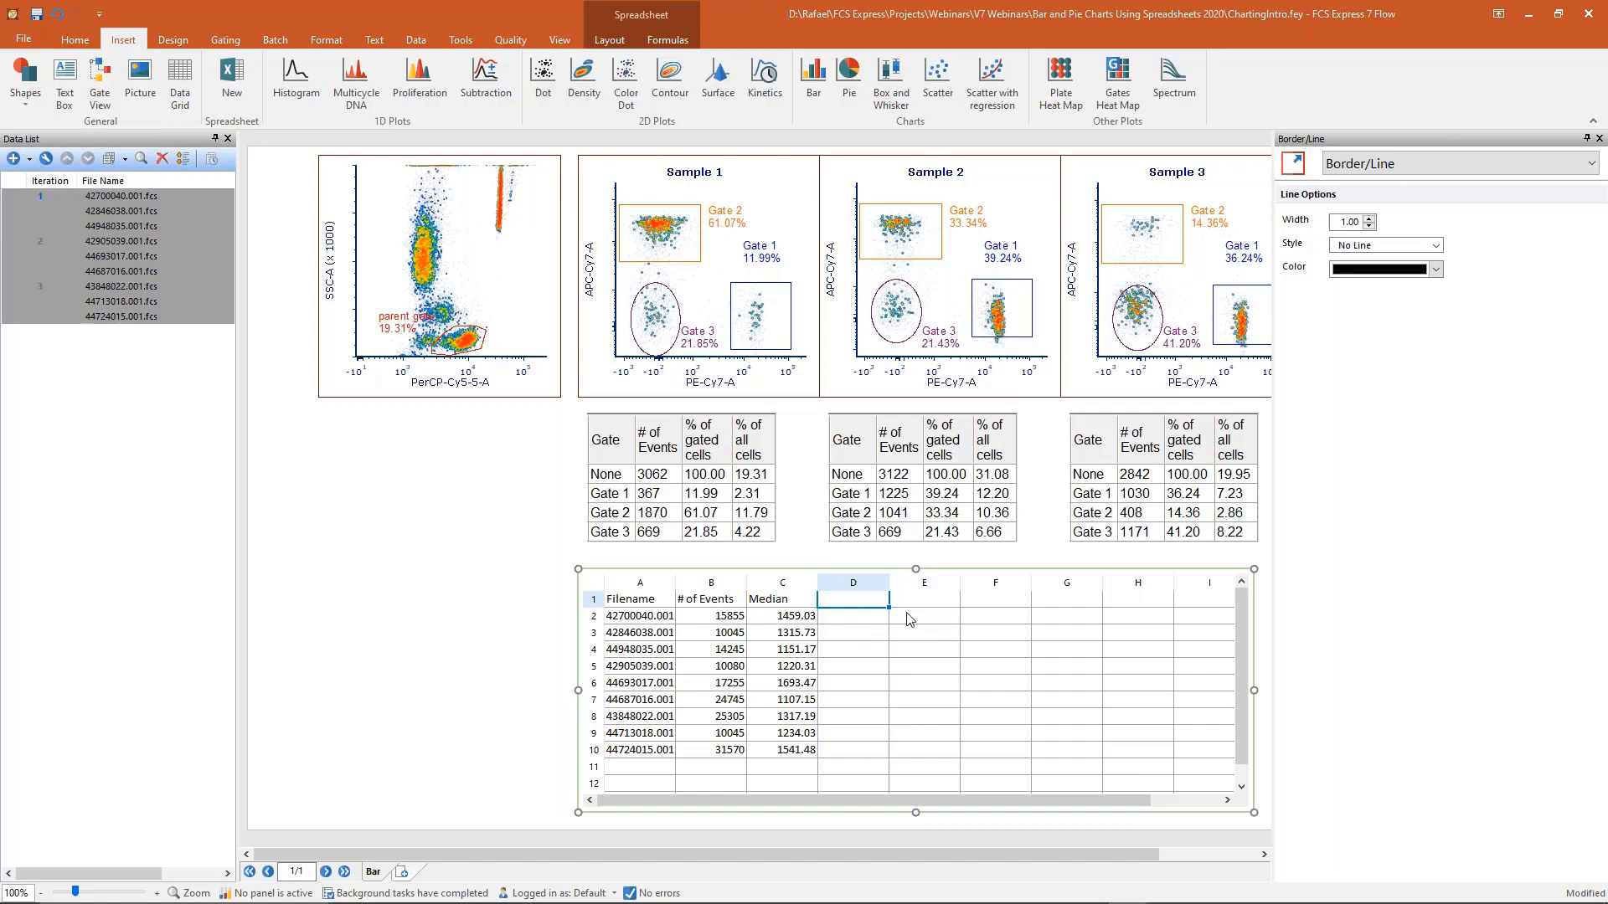
pyautogui.click(1442, 167)
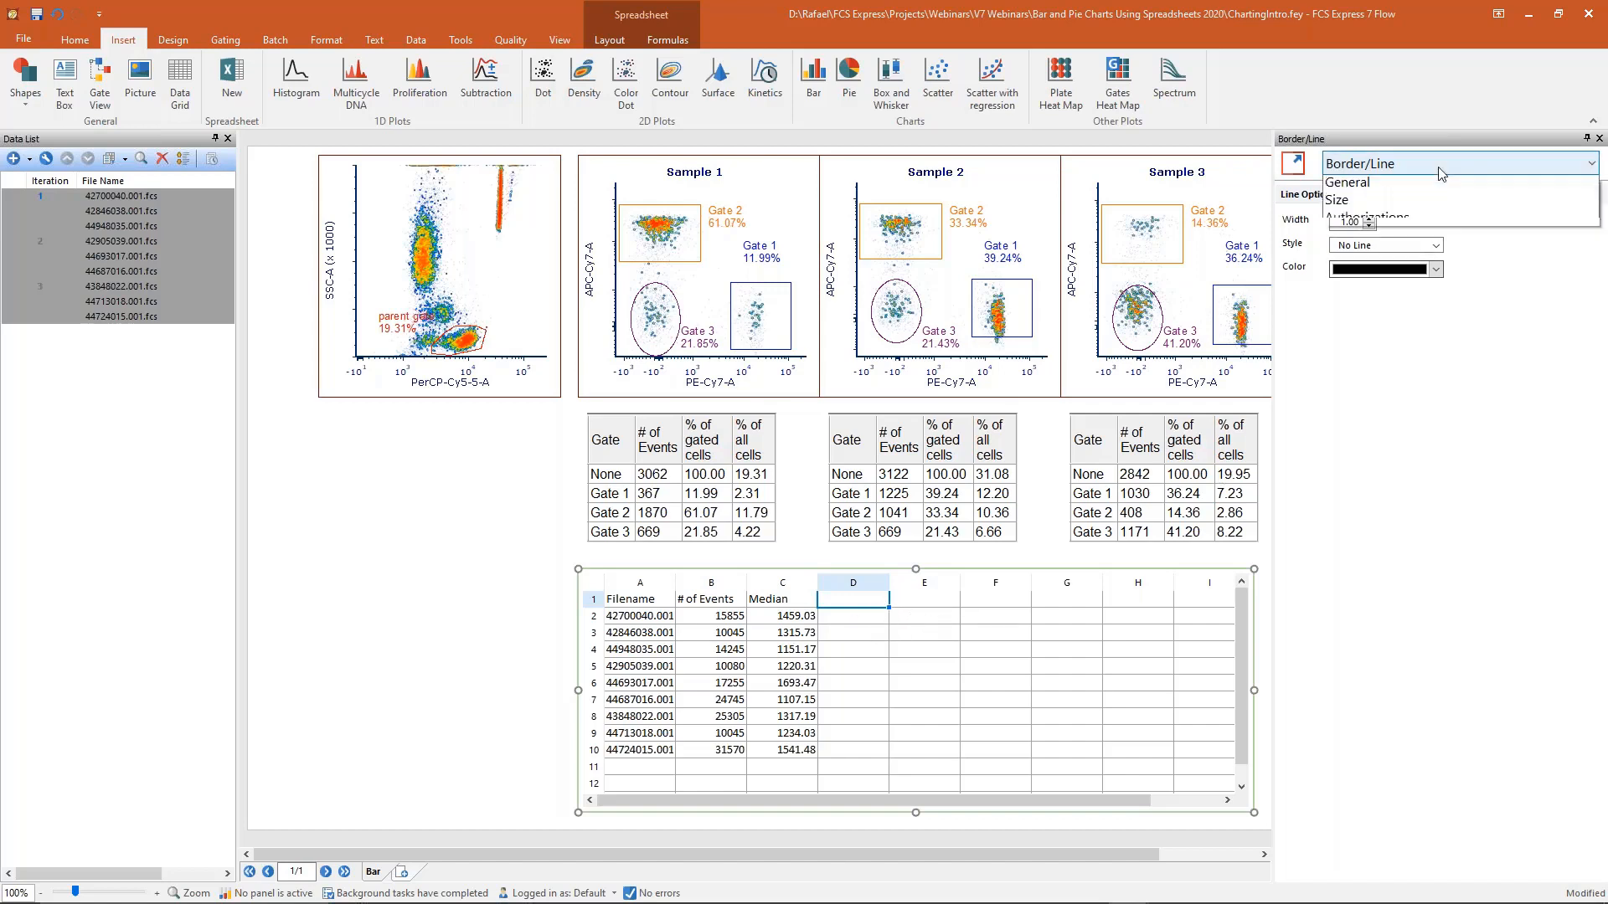
pyautogui.click(1432, 186)
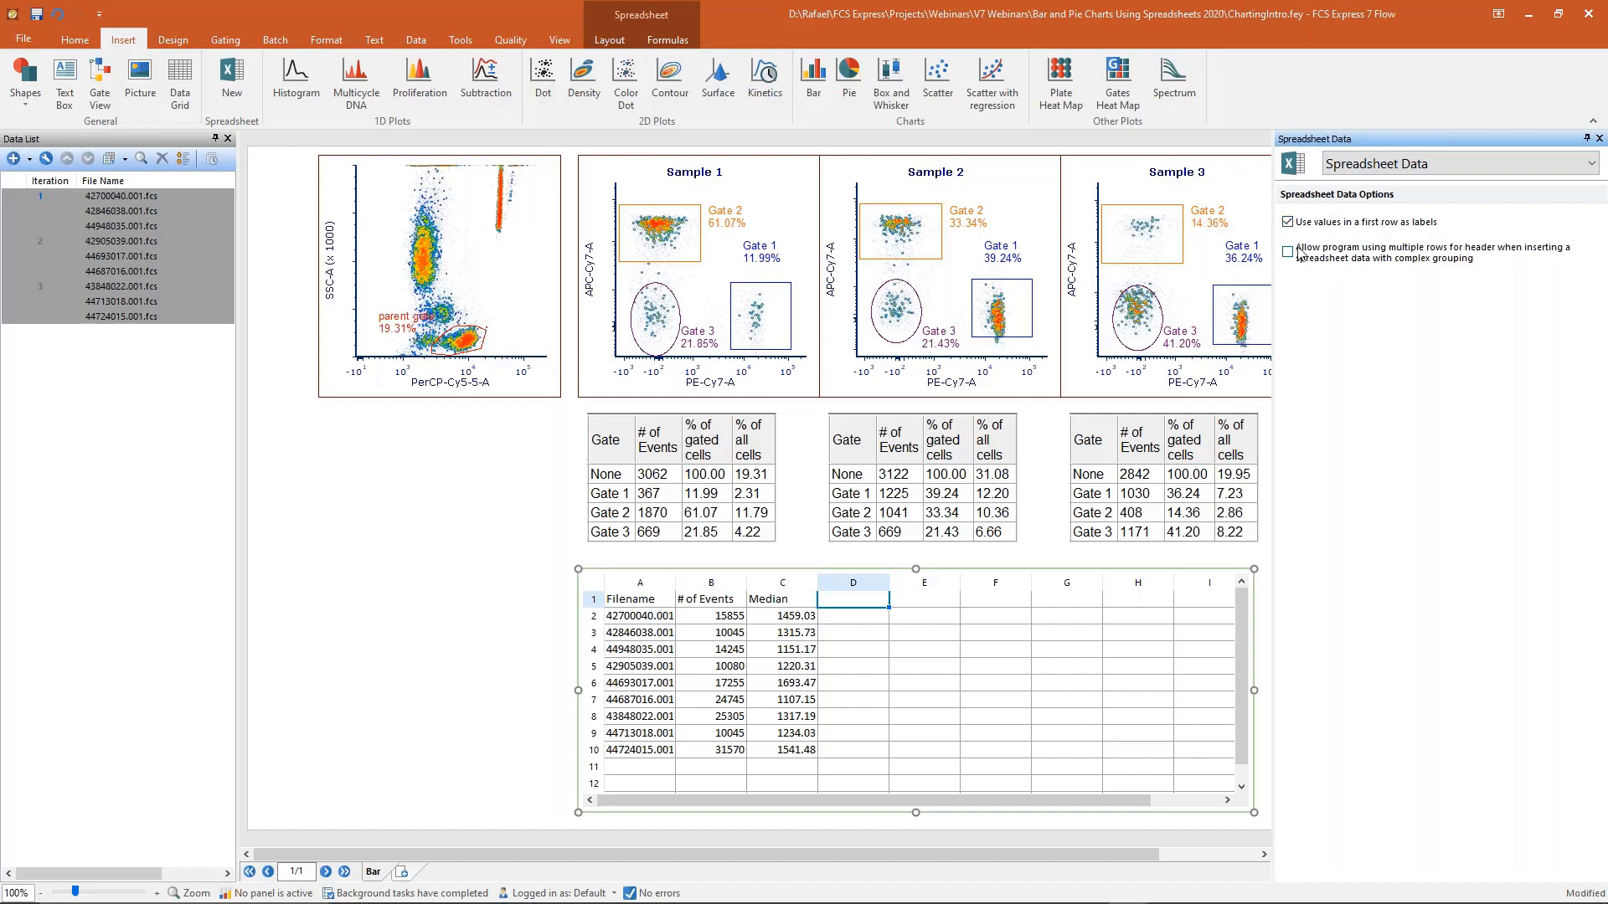
# Insert a bar chart of the Data Files spreadsheet below the parent gate plot and enlarge it to about twice its width.
pyautogui.click(813, 80)
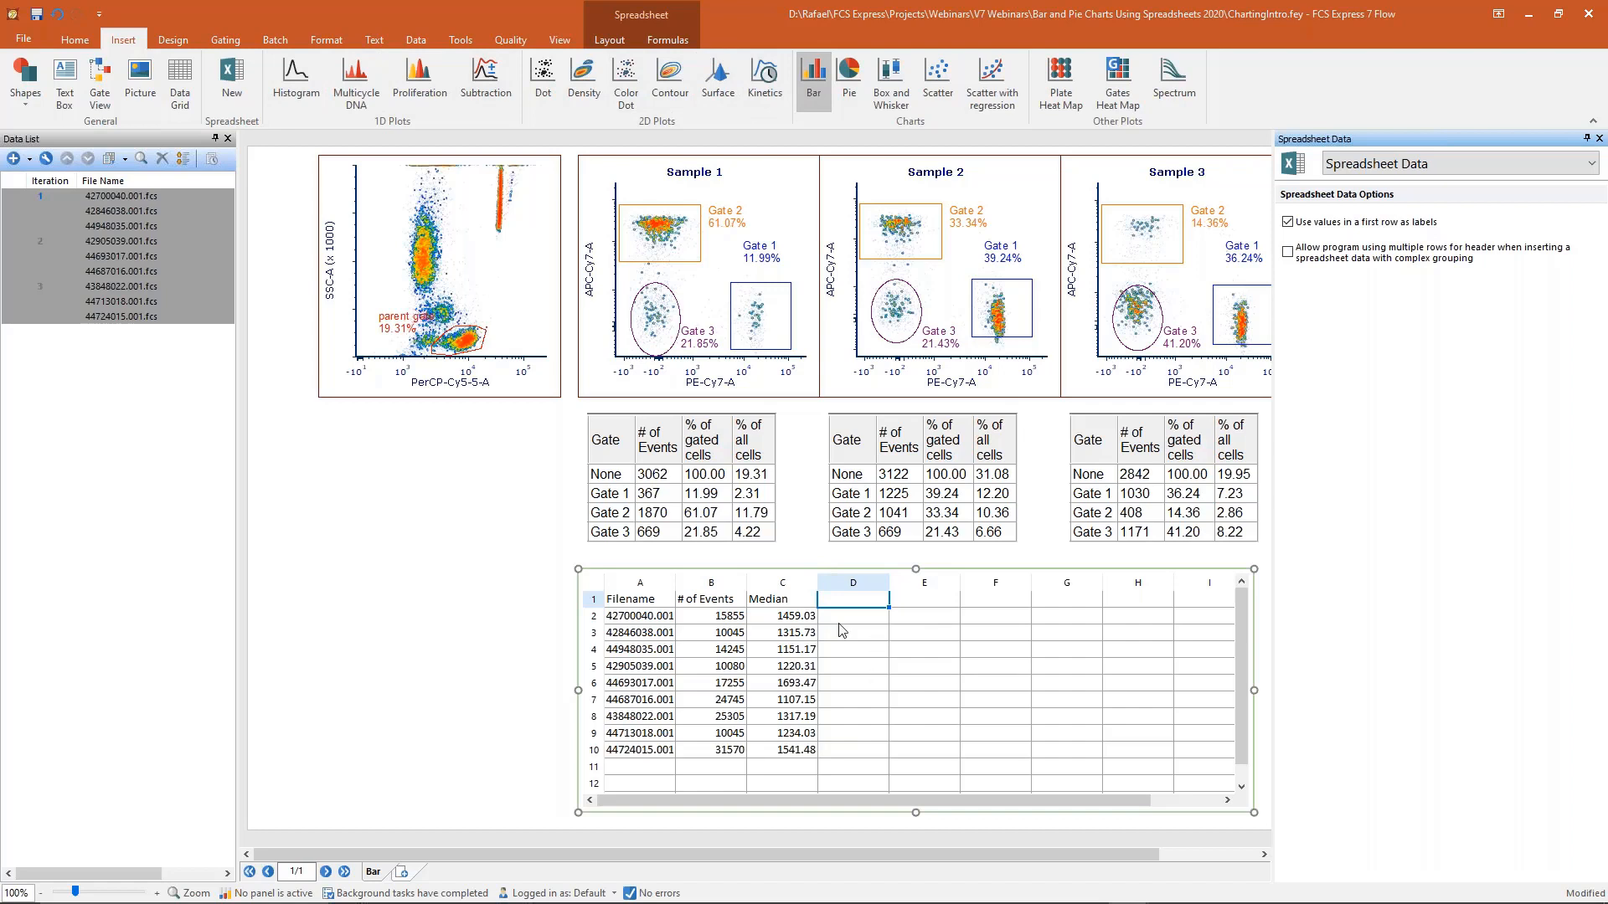
pyautogui.moveTo(272, 503); pyautogui.dragTo(550, 788)
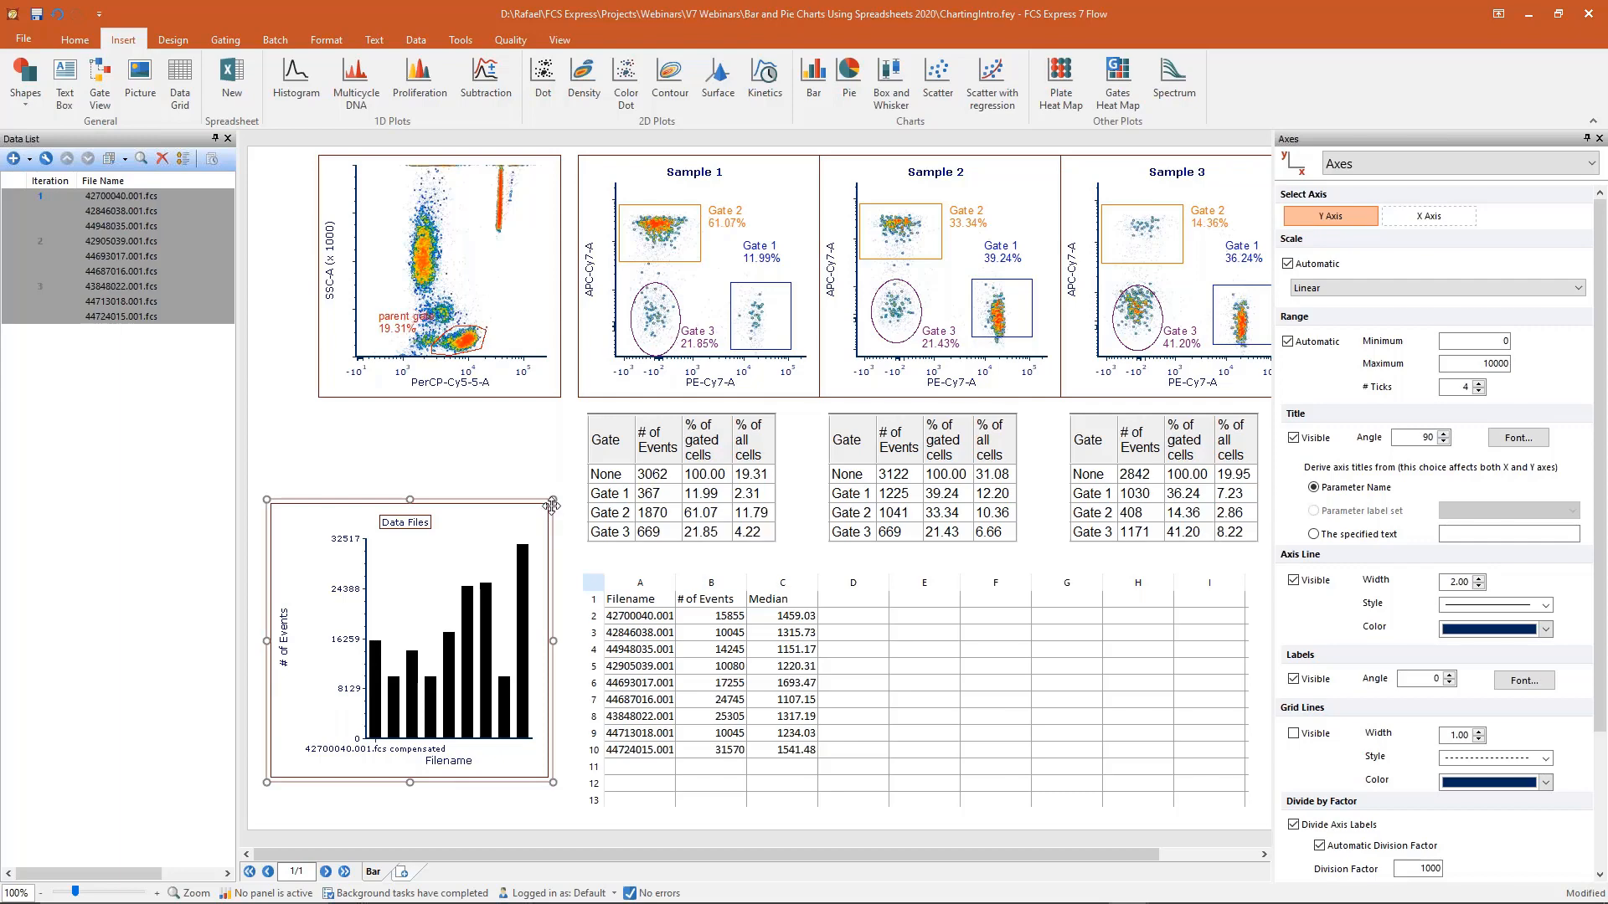
pyautogui.moveTo(553, 499); pyautogui.dragTo(781, 416)
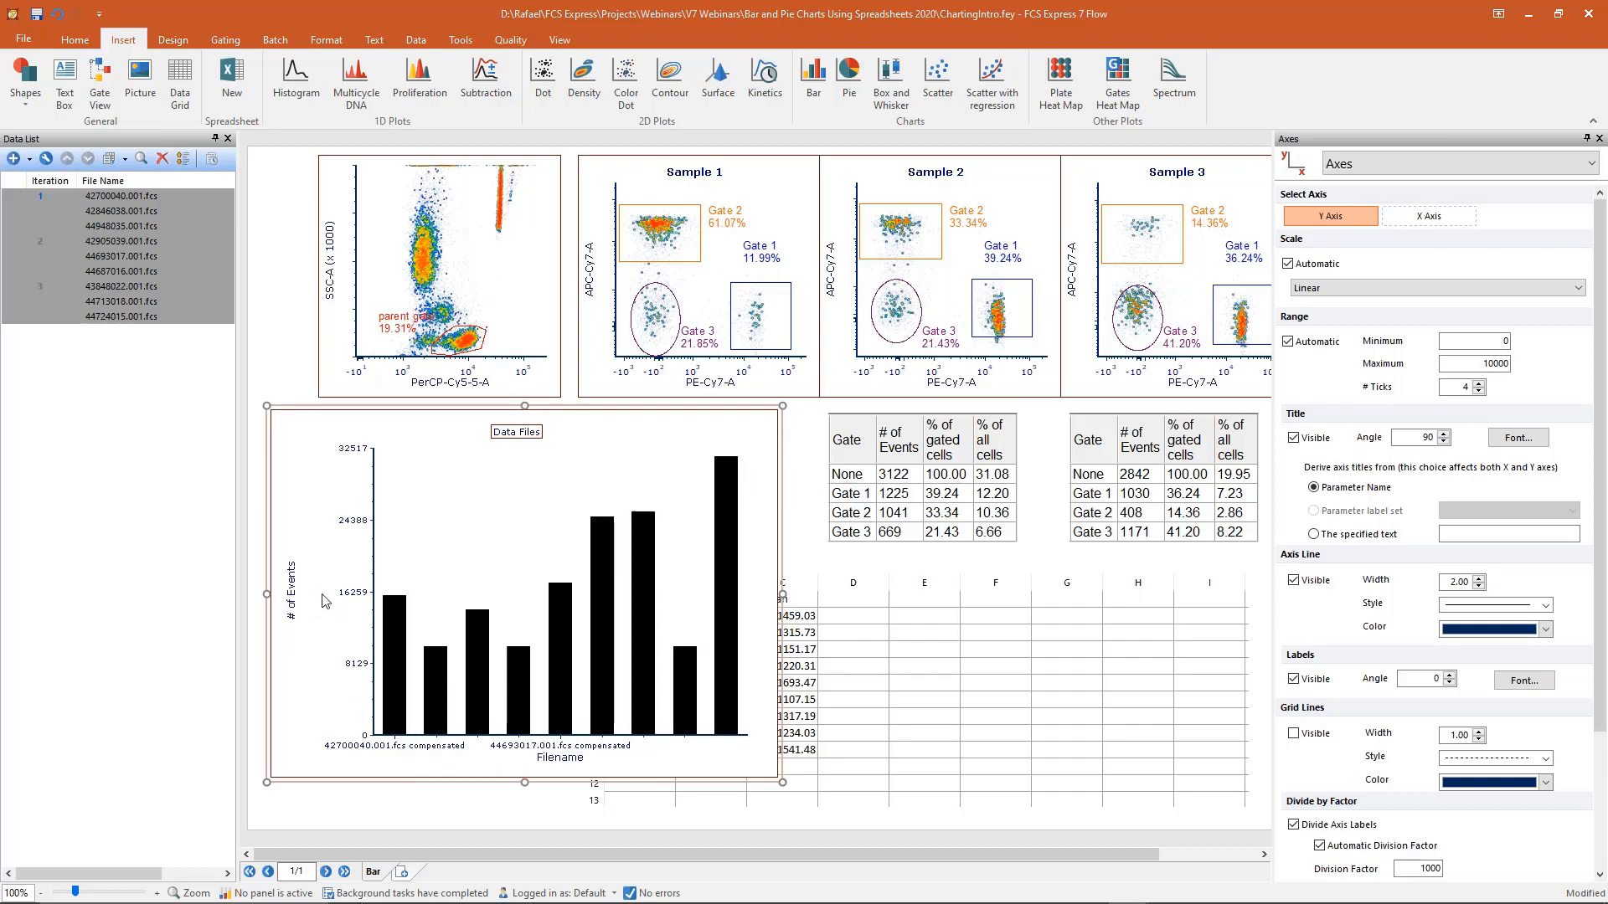
# Open the bar chart's overlay options and plot Median on its vertical axis in place of # of Events.
pyautogui.click(1507, 172)
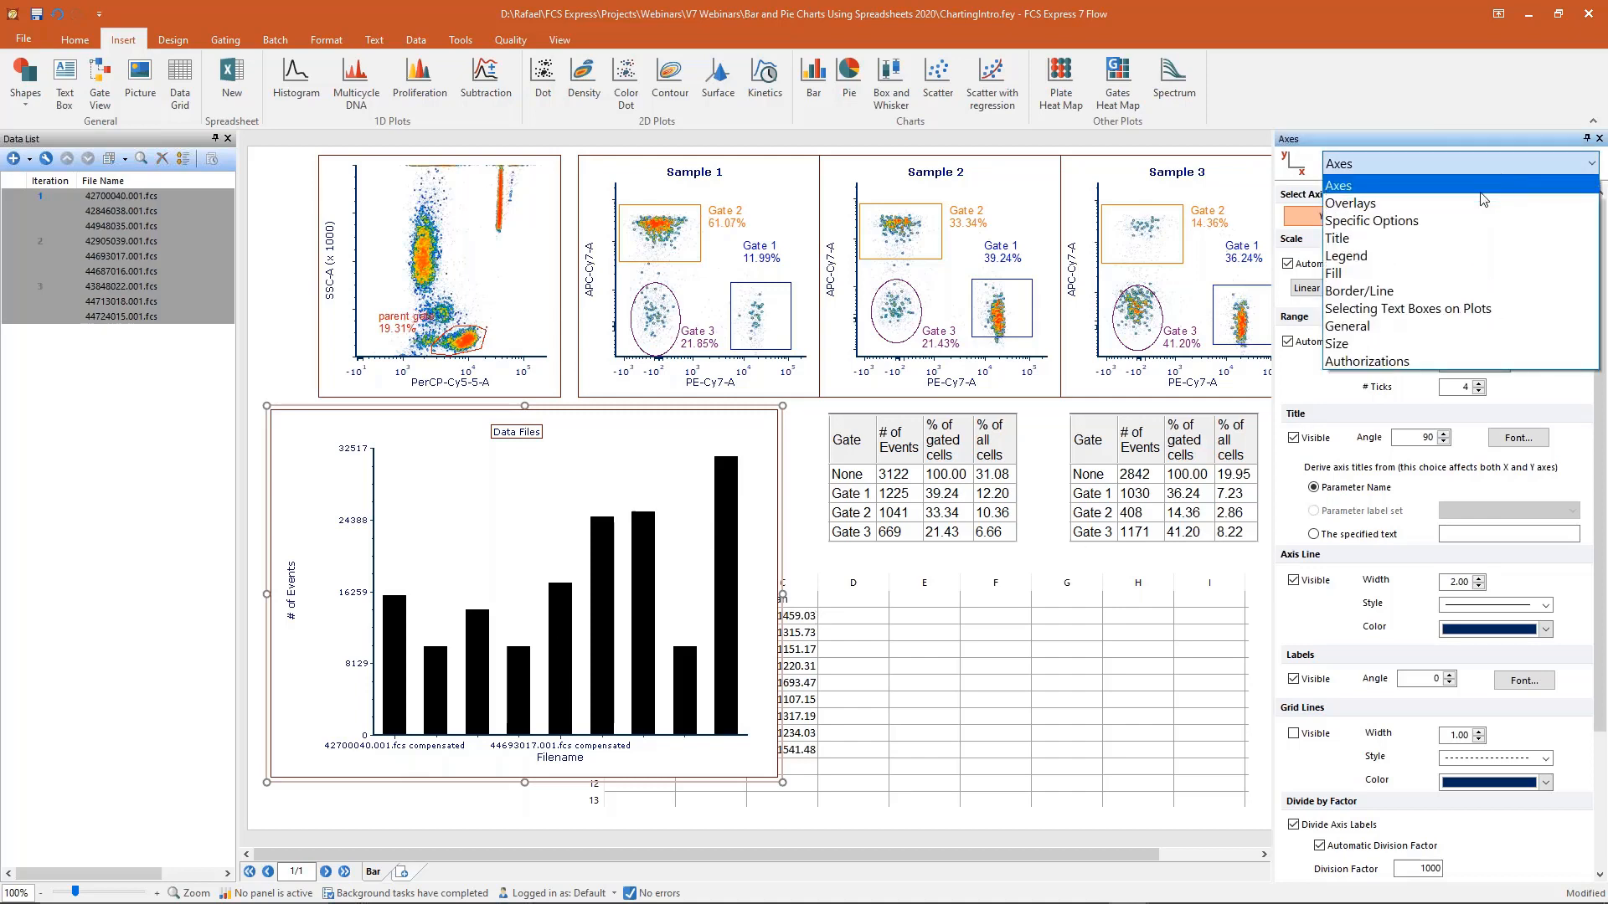
pyautogui.click(1479, 202)
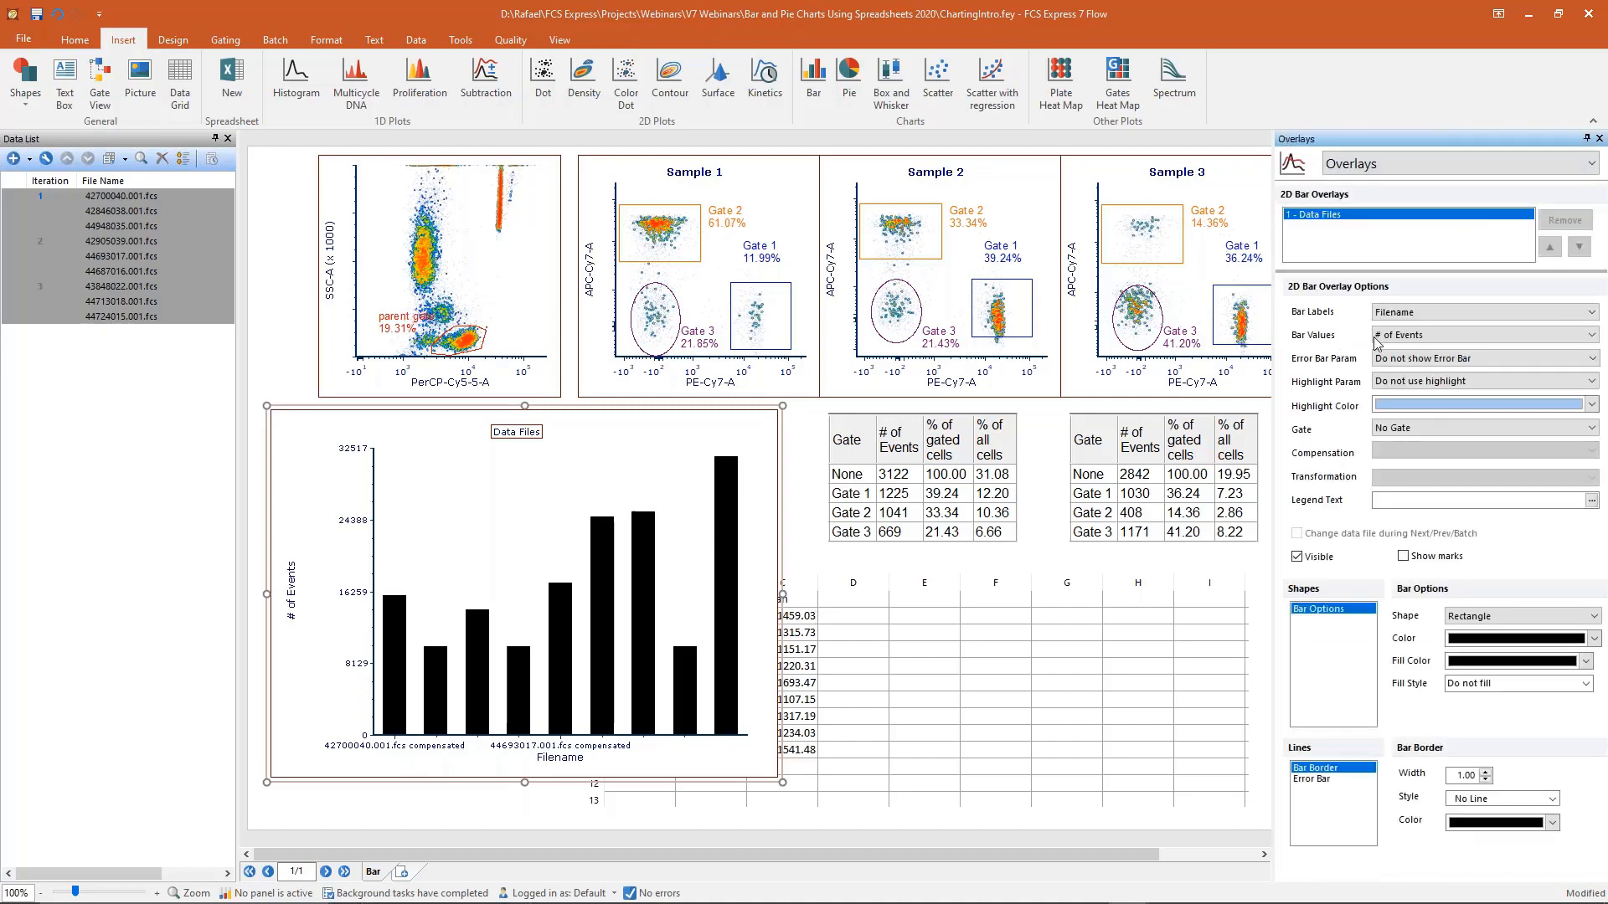
pyautogui.click(1376, 338)
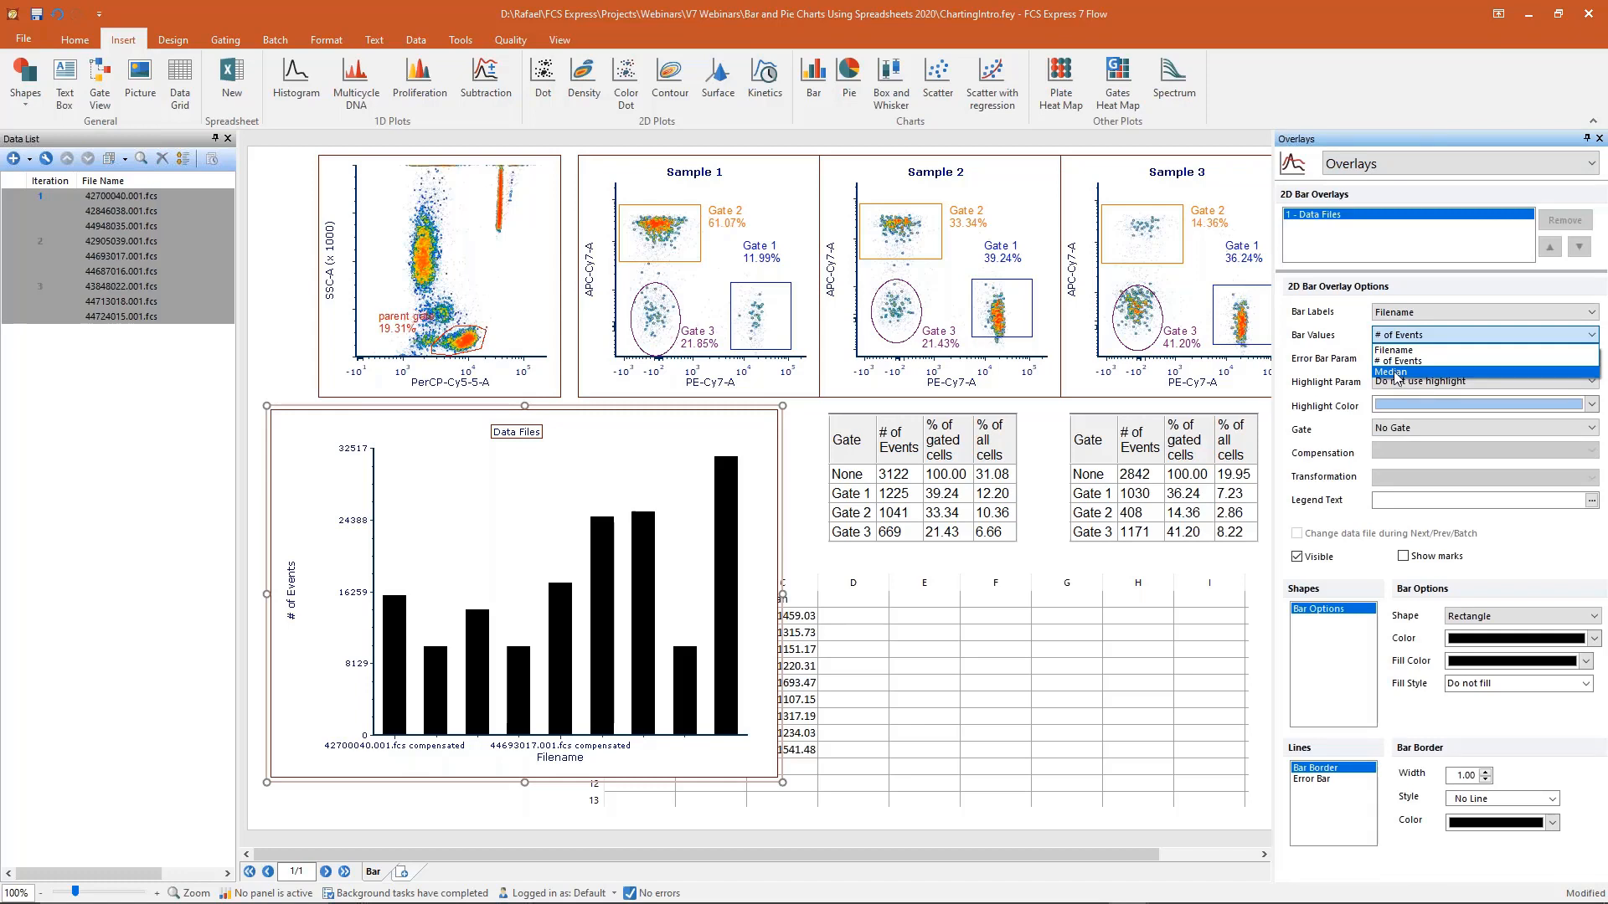
pyautogui.click(1327, 338)
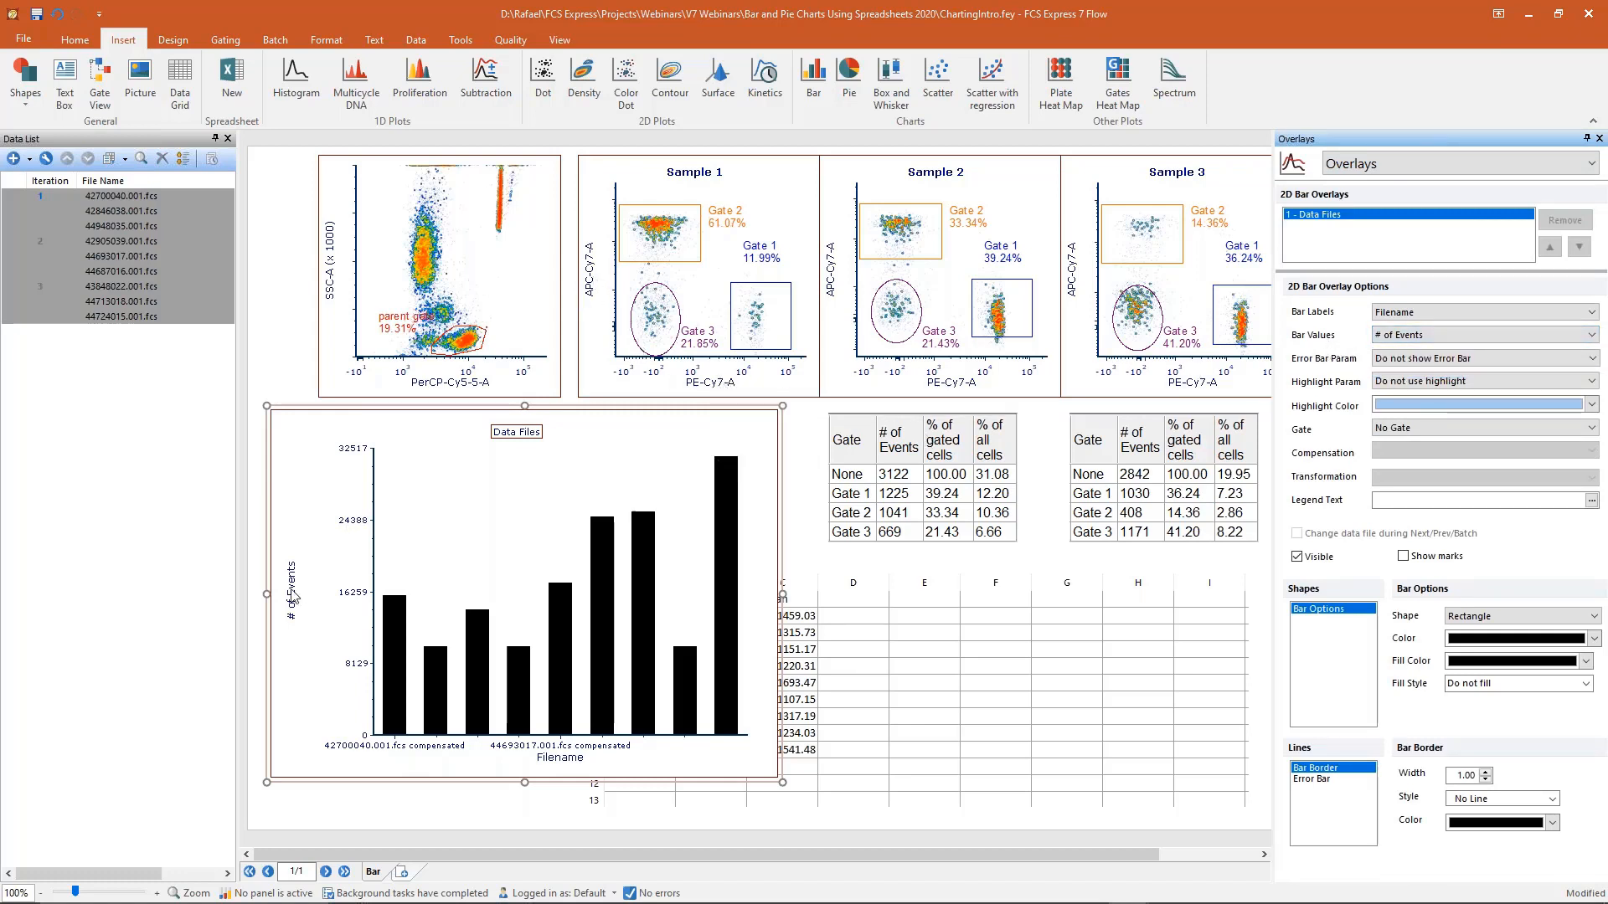
pyautogui.click(293, 596)
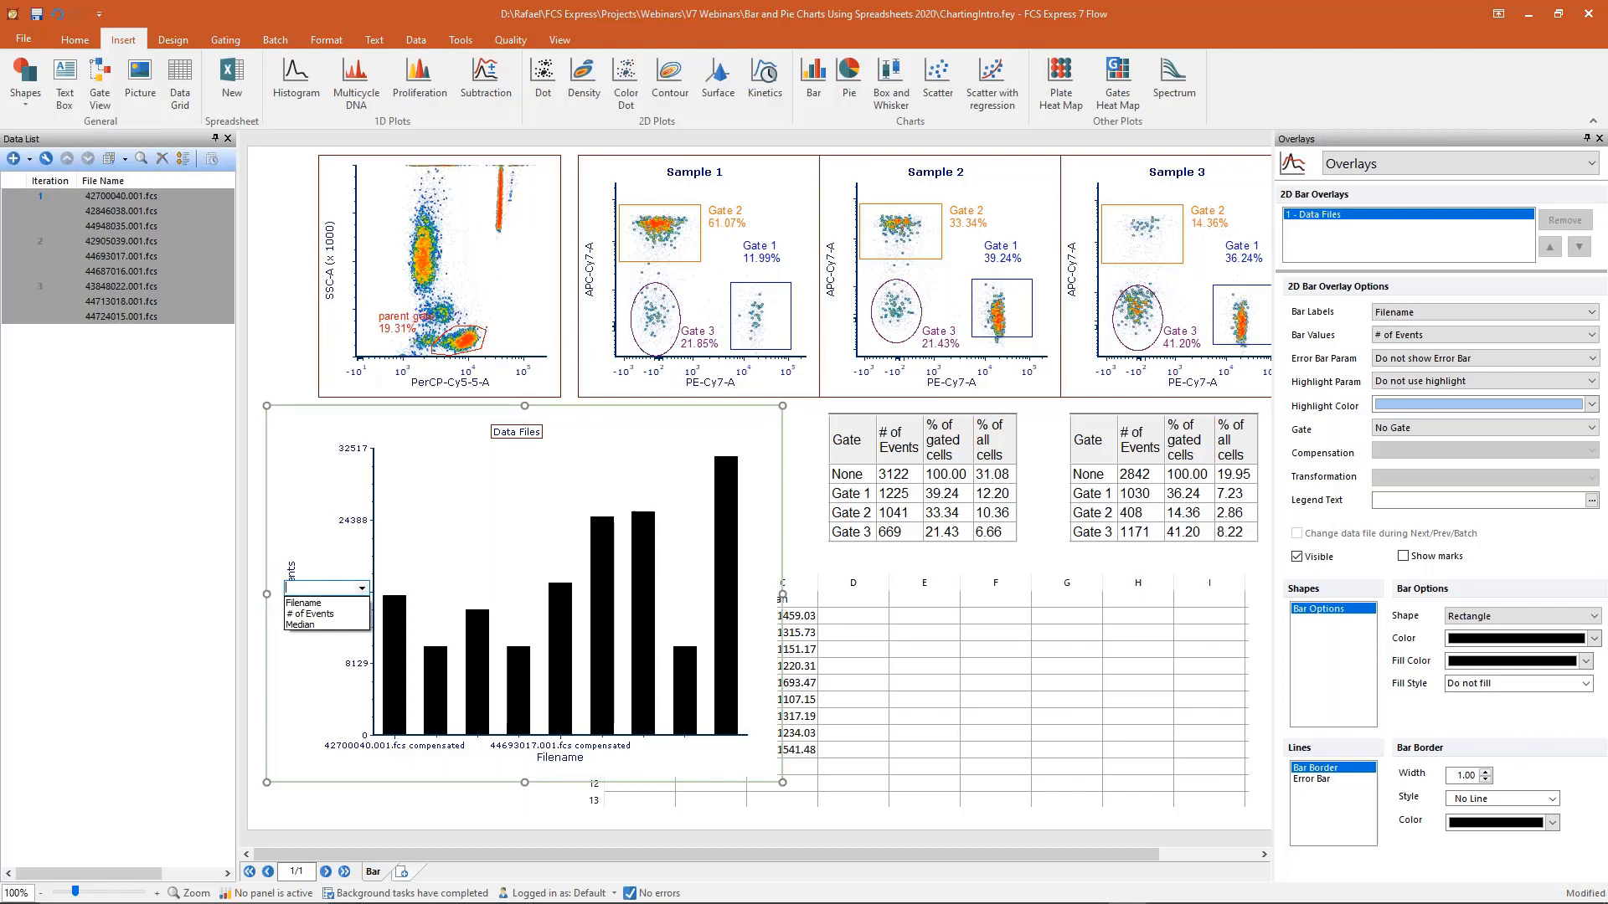
pyautogui.click(299, 626)
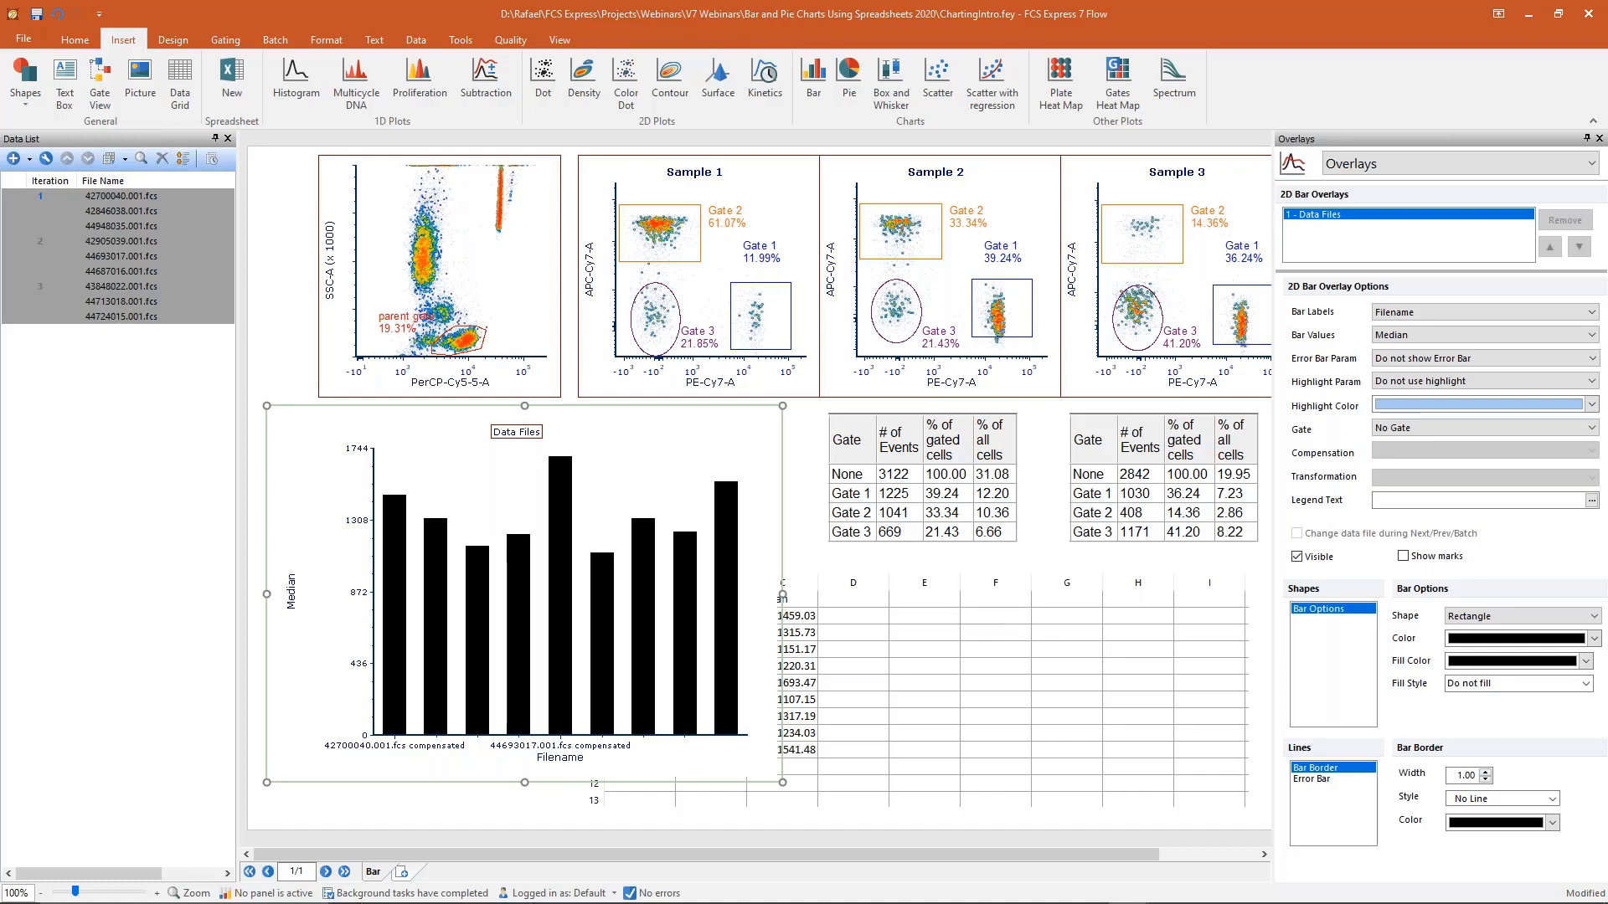
# Shift Gate 1 in the Sample 1 plot slightly up and to the left, keeping its size.
pyautogui.click(761, 321)
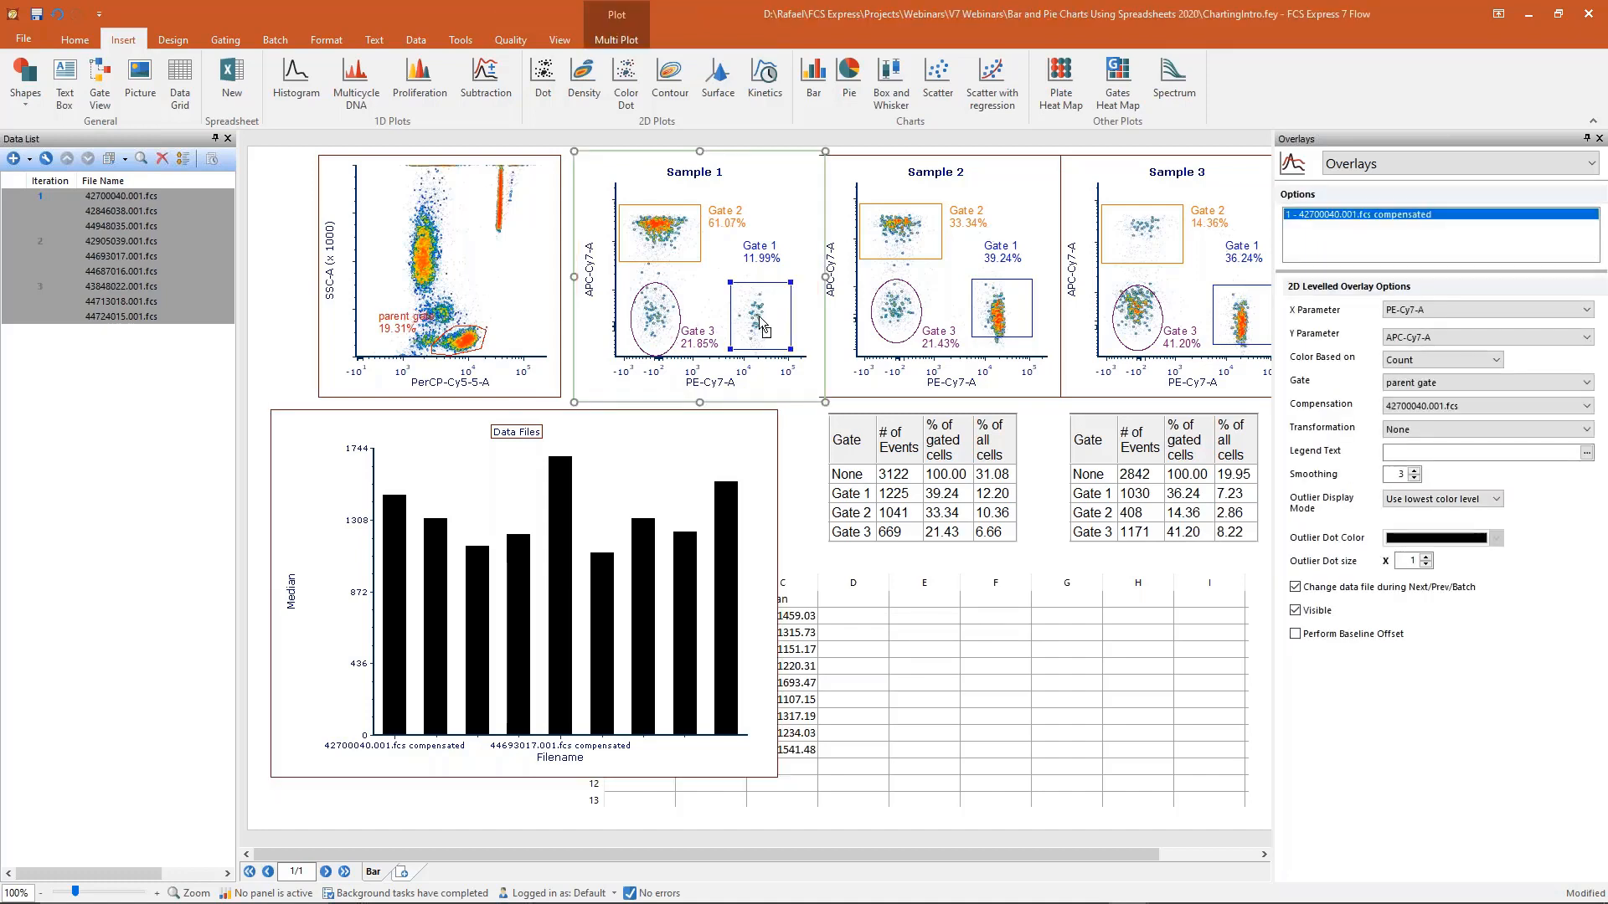
pyautogui.moveTo(761, 321)
pyautogui.mouseDown()
pyautogui.moveTo(670, 327)
pyautogui.moveTo(768, 320)
pyautogui.moveTo(750, 314)
pyautogui.mouseUp()
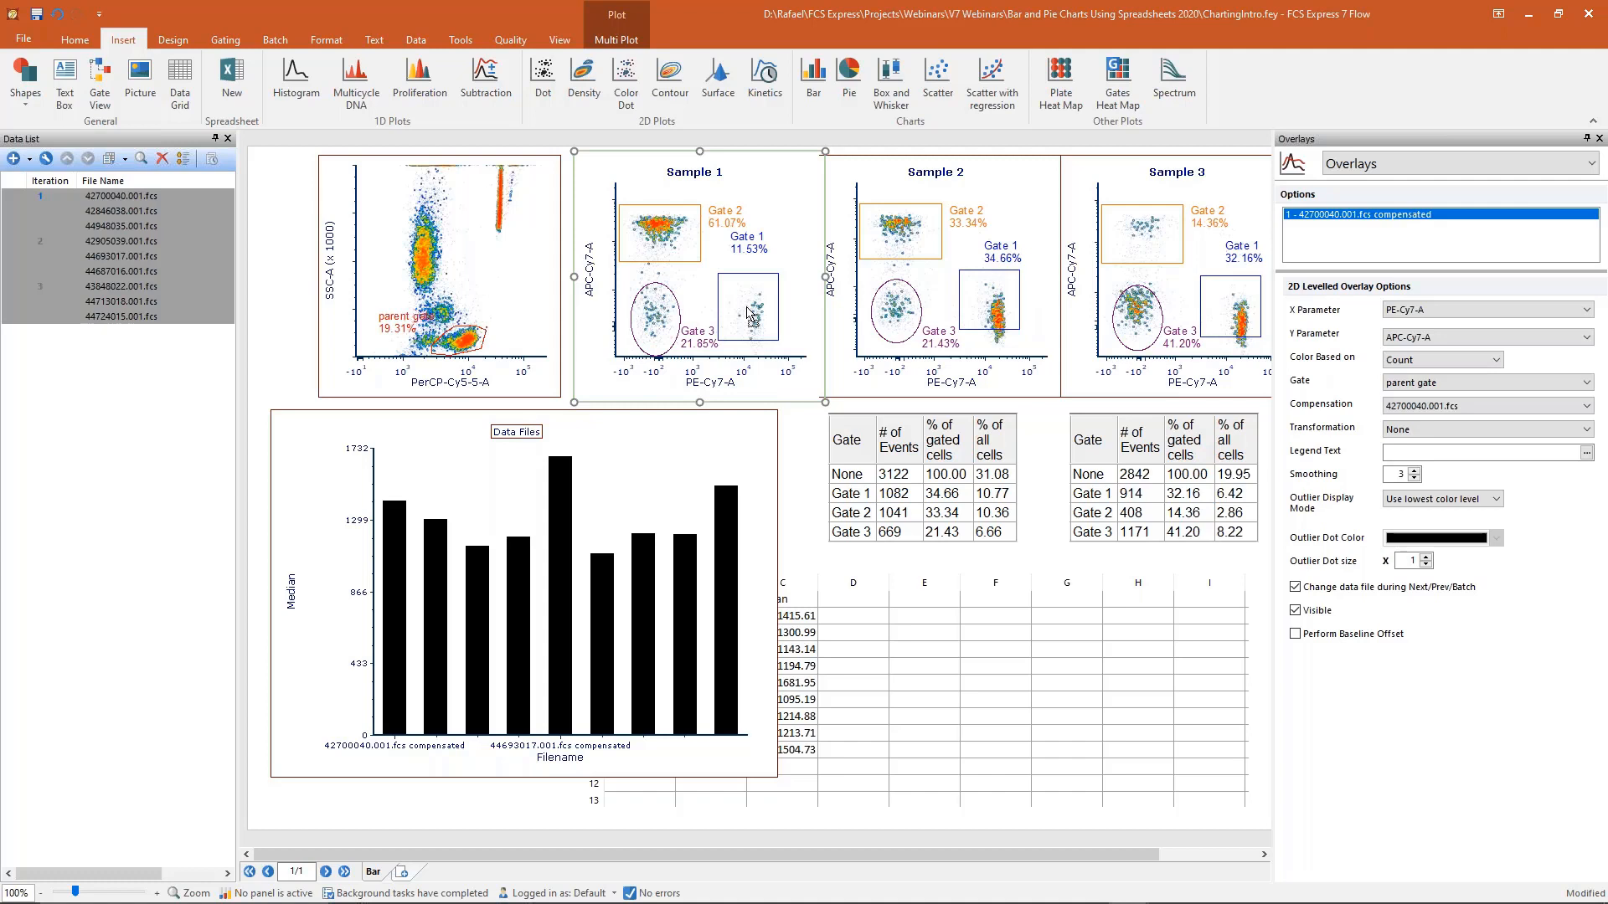
pyautogui.moveTo(747, 313); pyautogui.dragTo(751, 313)
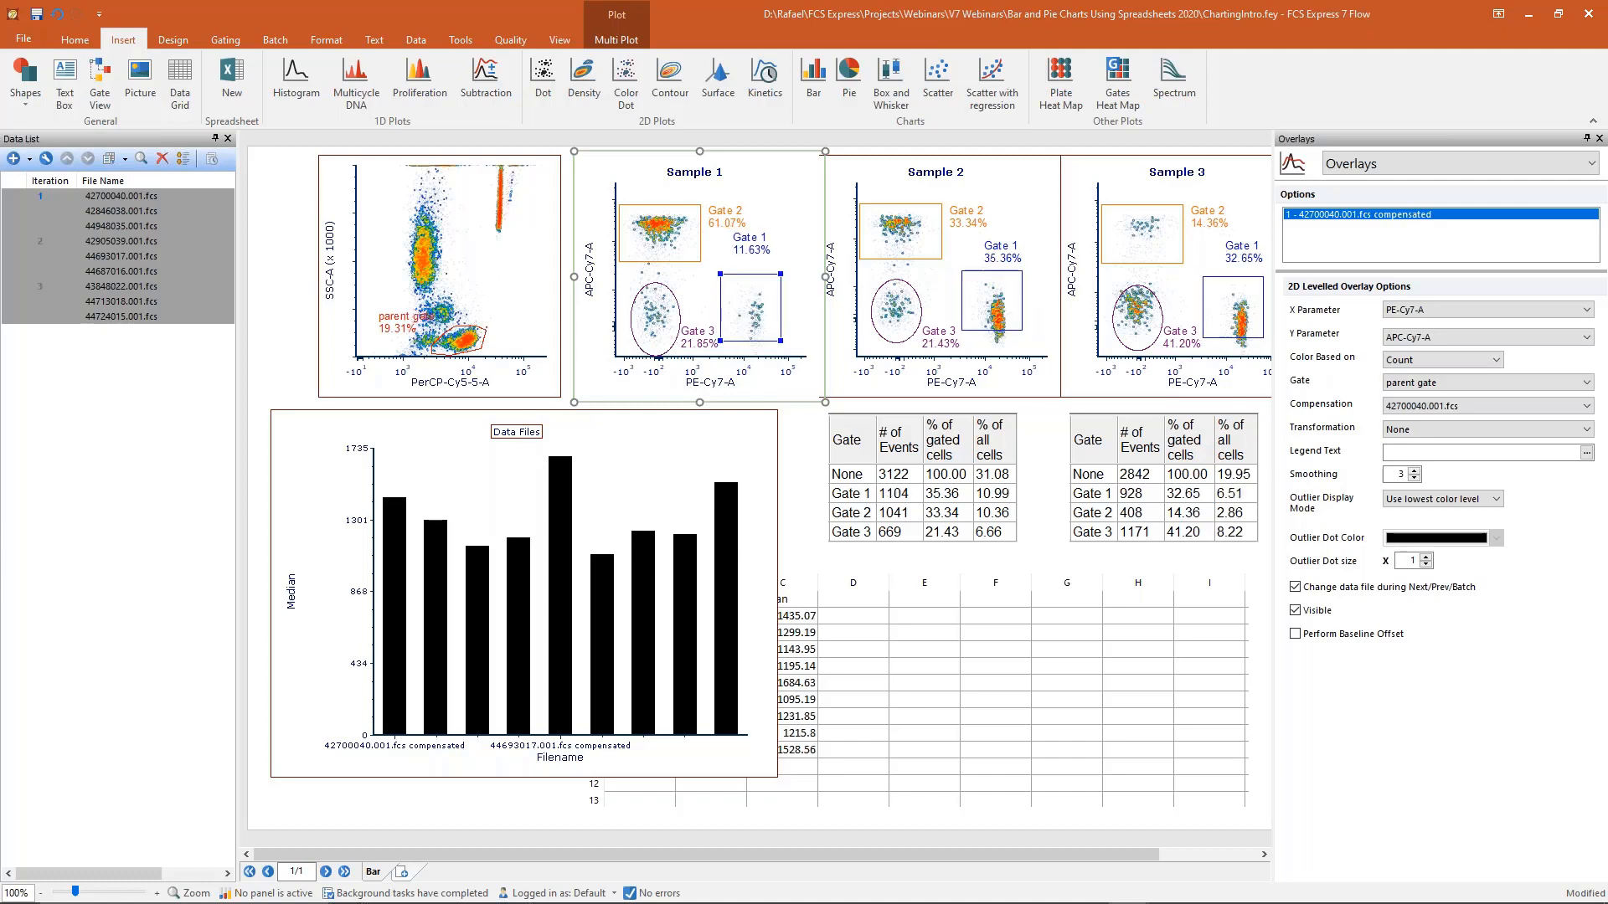
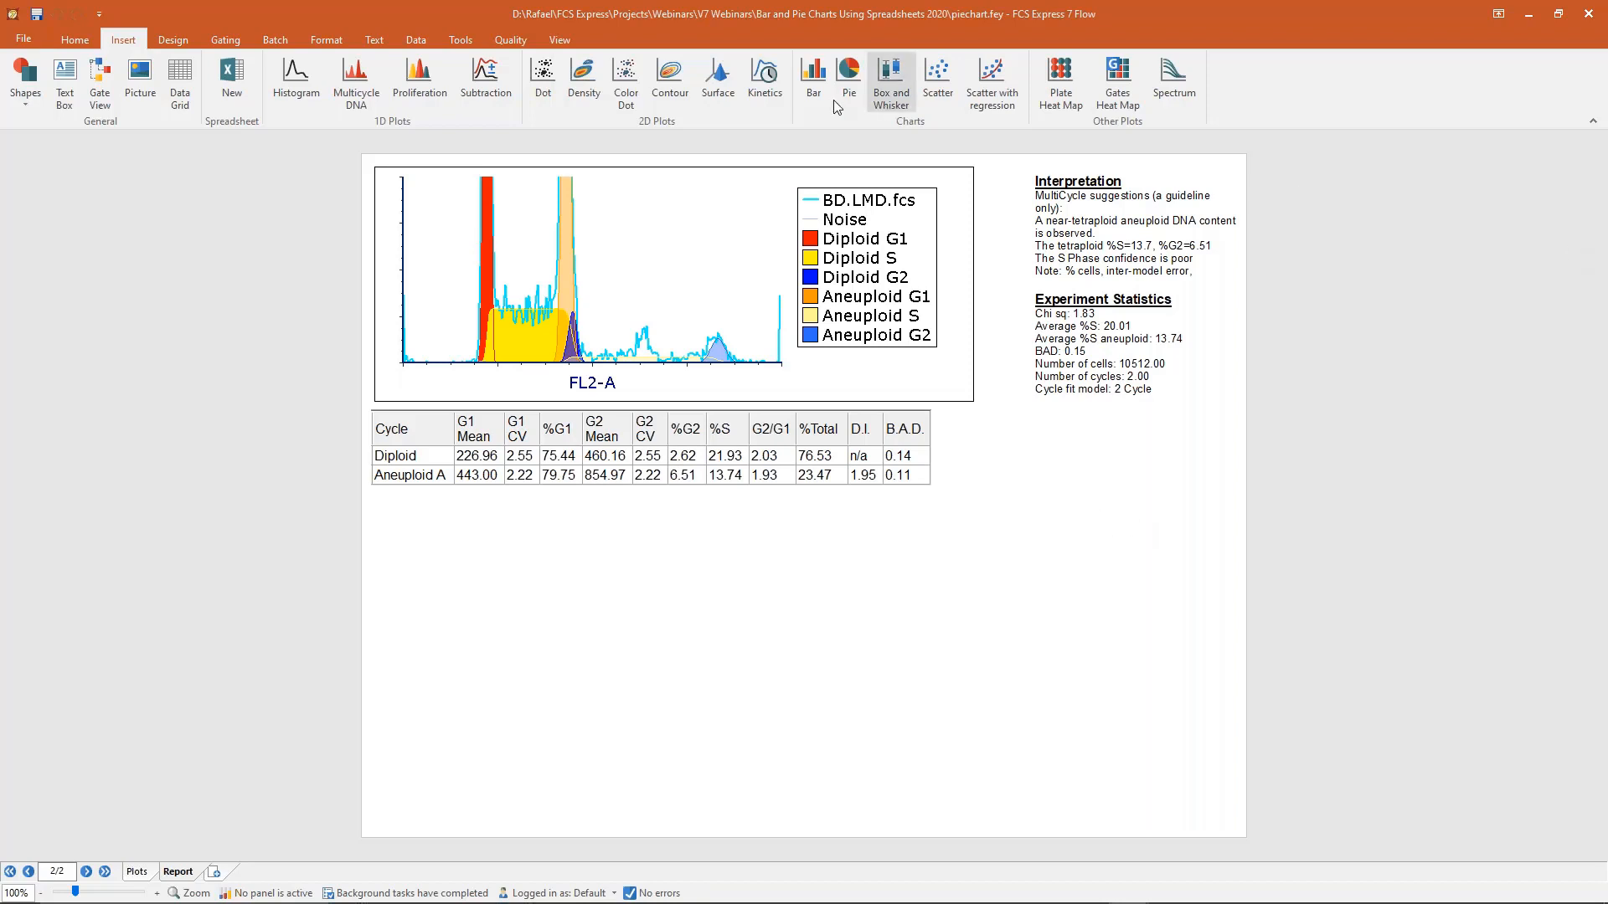
# Insert a pie chart below the Experiment Statistics text and add the Diploid %G1 value from the Cycle table.
pyautogui.click(849, 79)
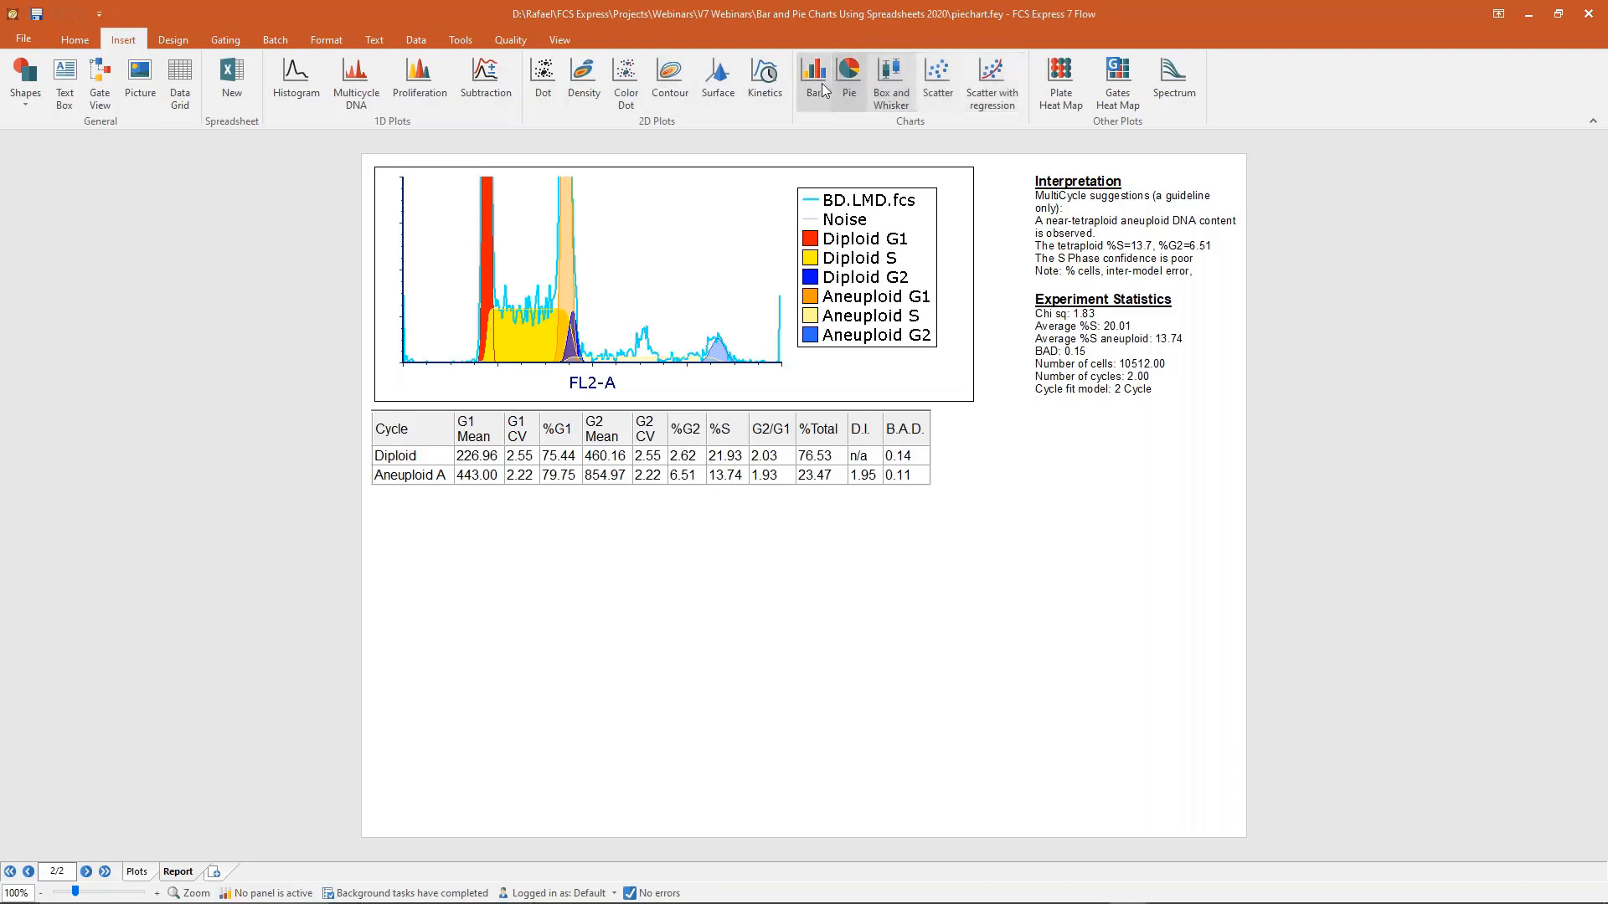
pyautogui.moveTo(963, 414); pyautogui.dragTo(1223, 682)
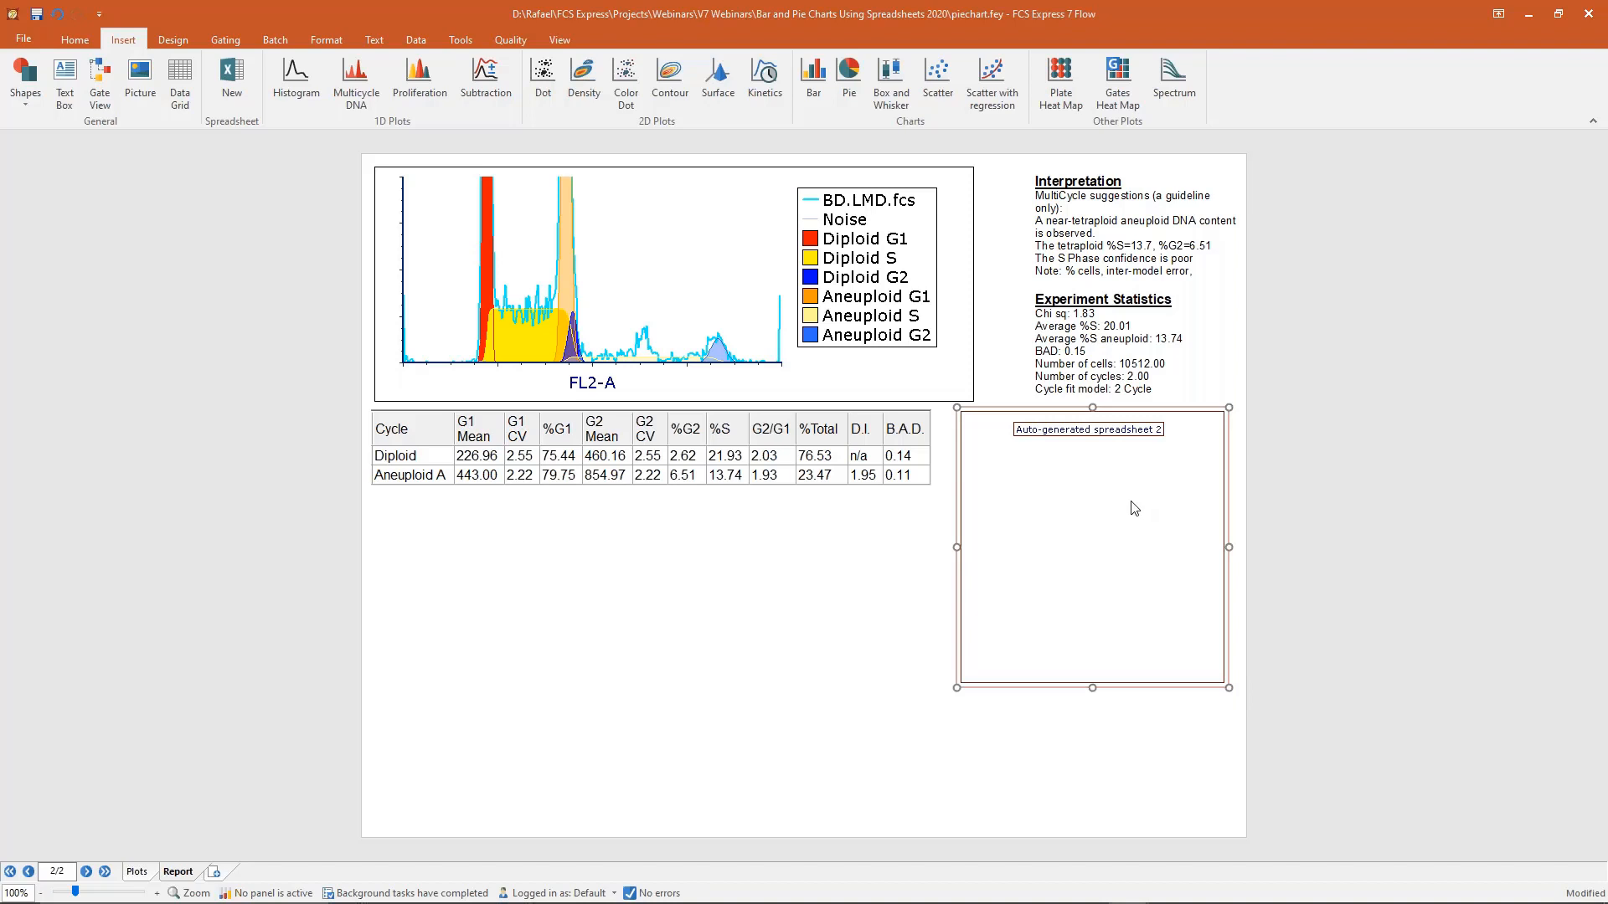
pyautogui.click(561, 460)
pyautogui.moveTo(561, 459); pyautogui.dragTo(1095, 546)
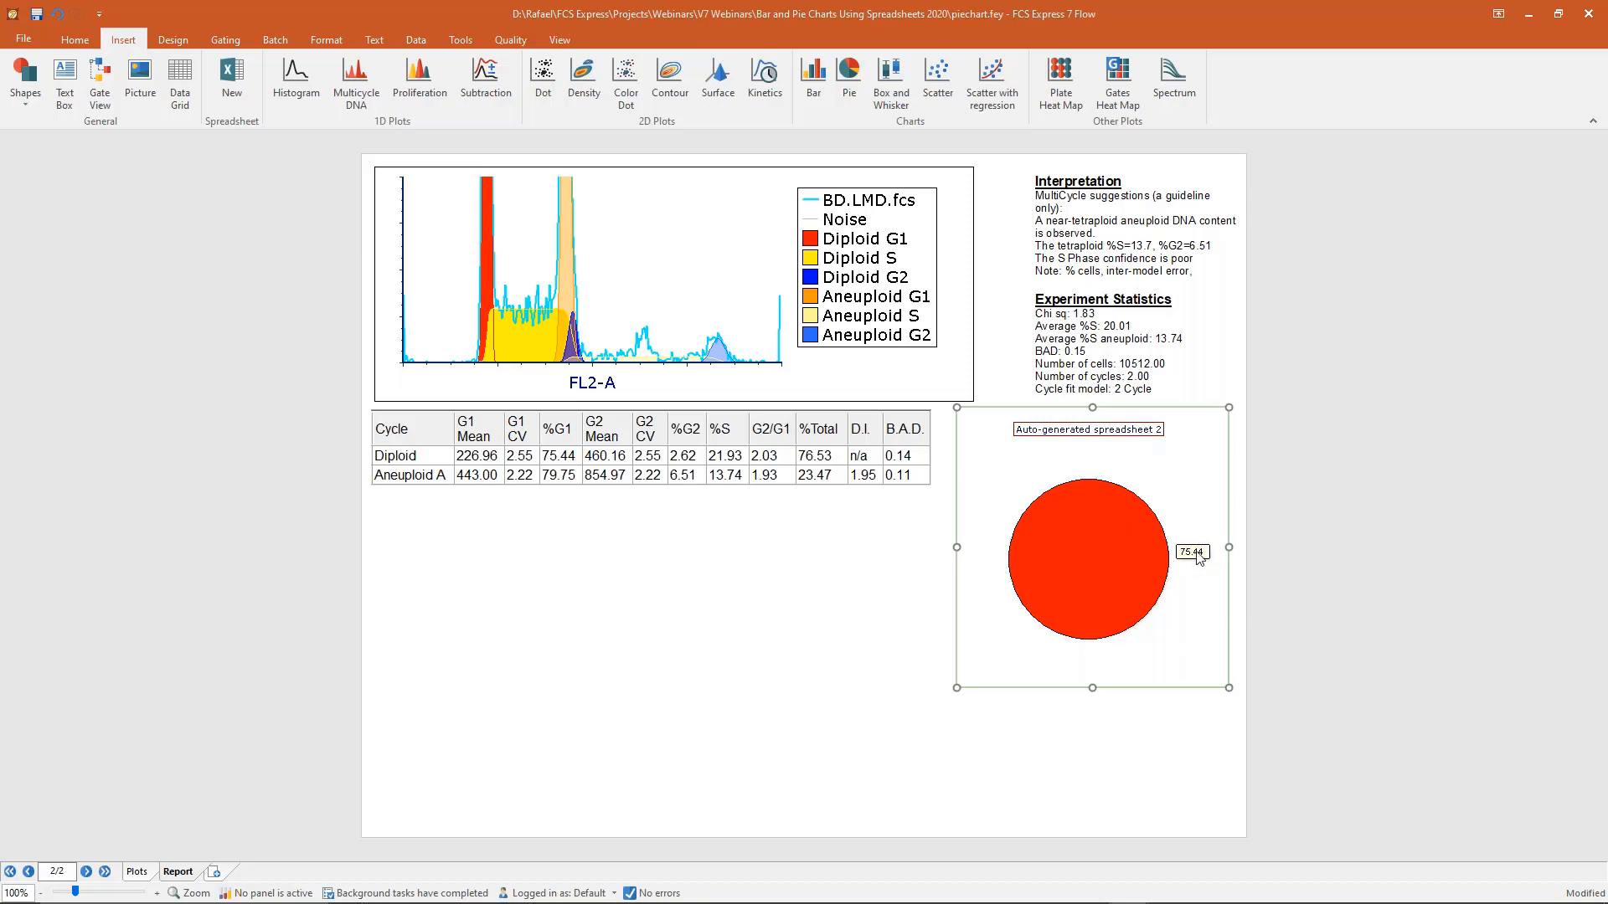
# Add the Diploid %G2 and %S values from the Cycle table to the pie chart as further slices.
pyautogui.click(683, 460)
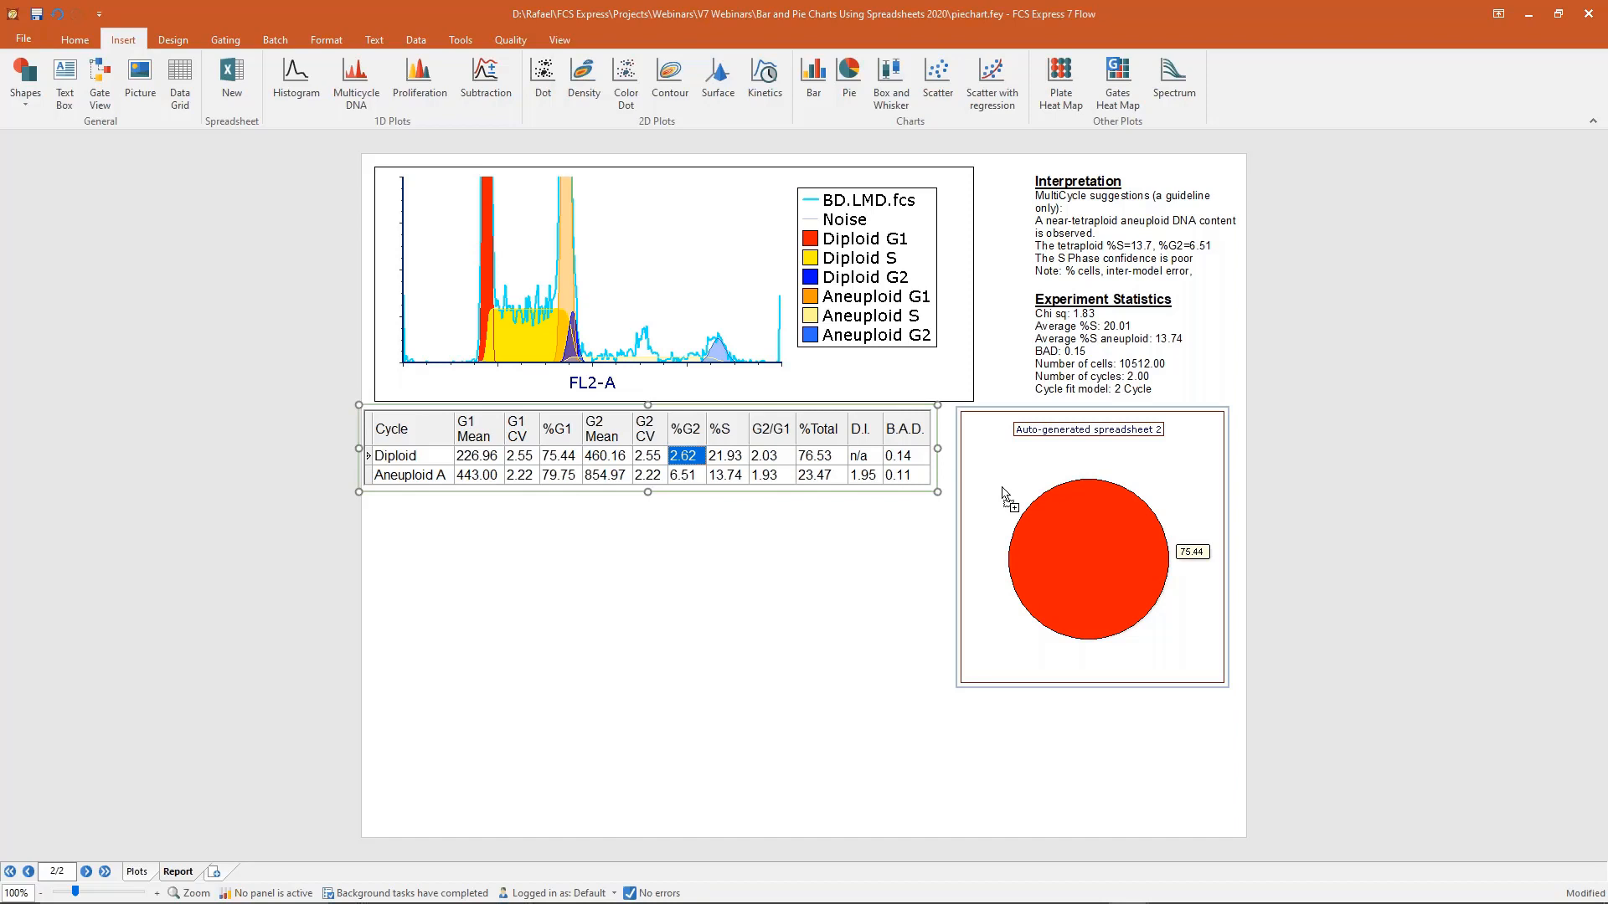
pyautogui.moveTo(1004, 494); pyautogui.dragTo(1005, 496)
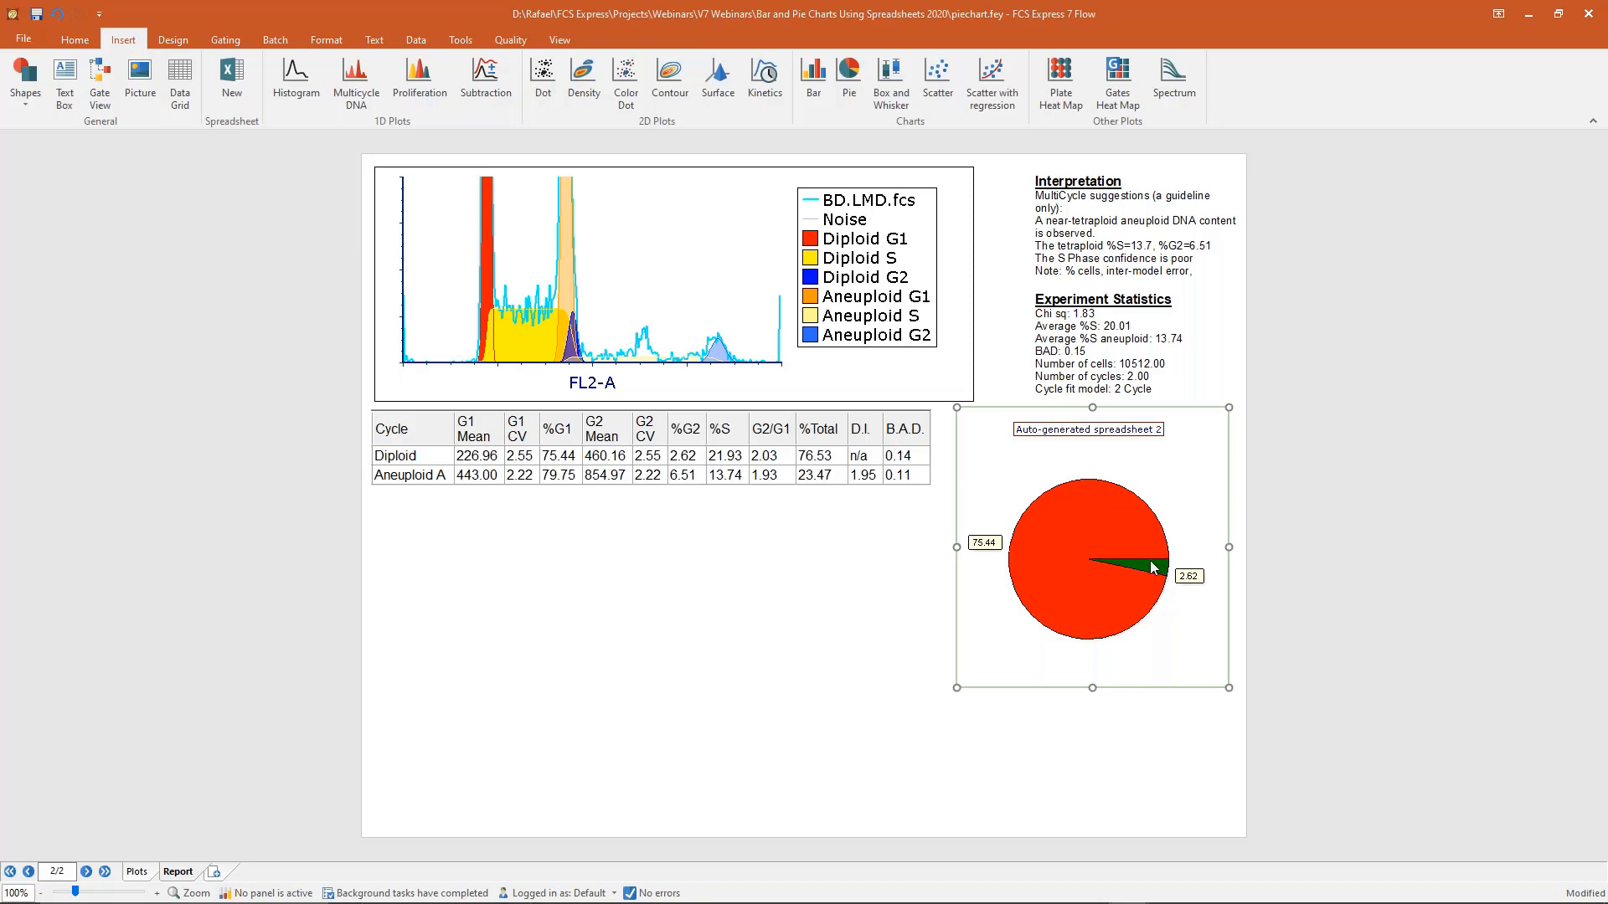
pyautogui.click(725, 456)
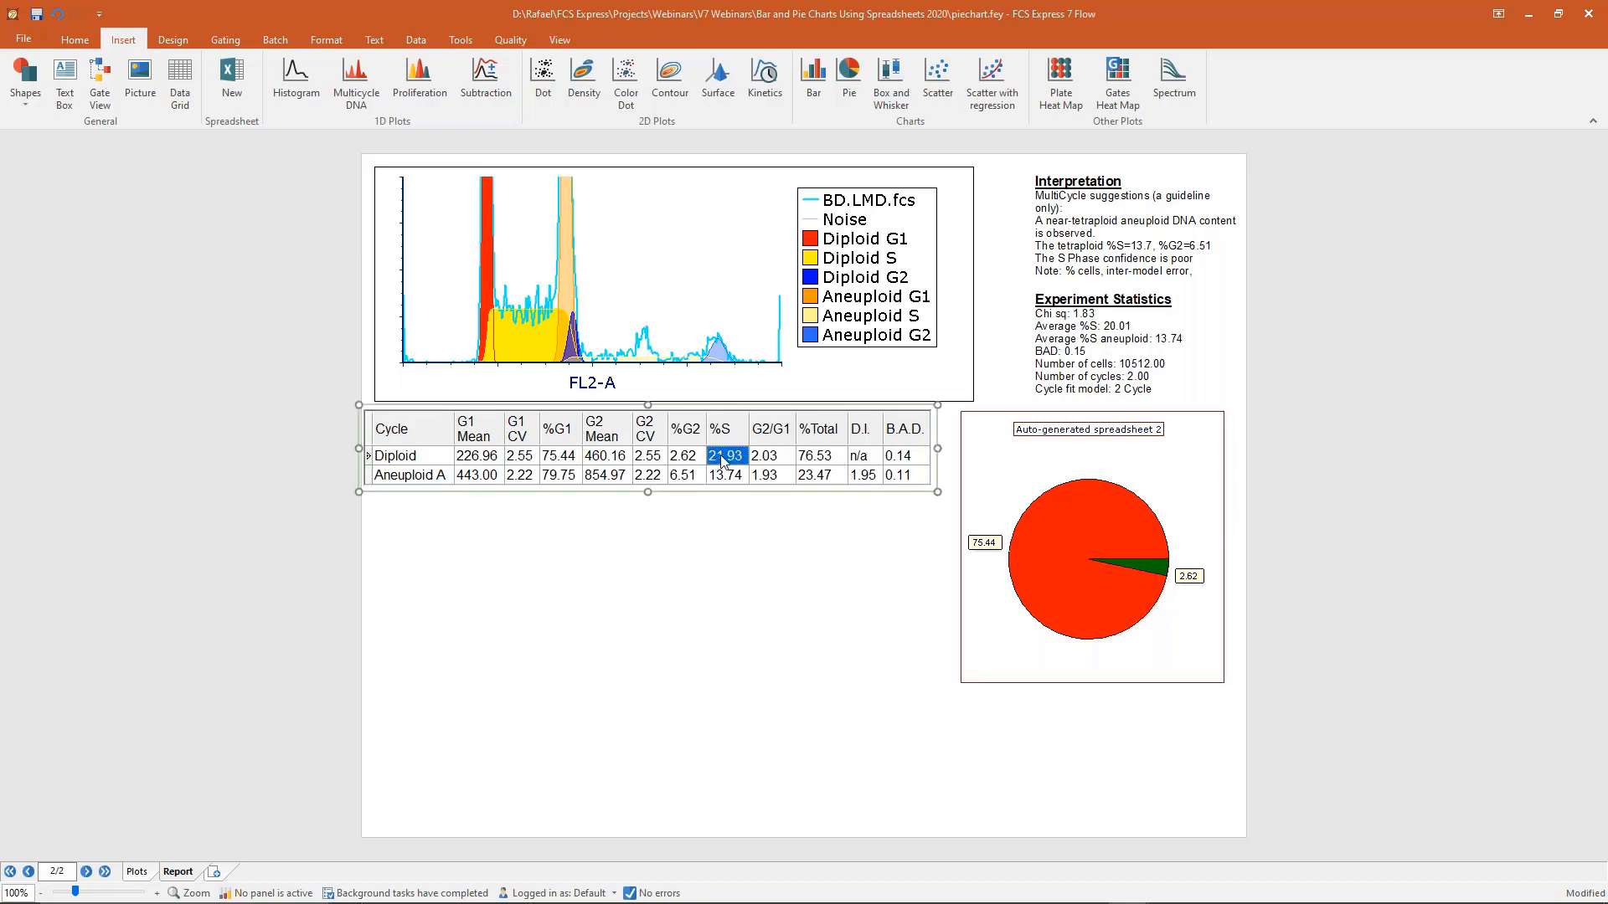
pyautogui.moveTo(825, 458); pyautogui.dragTo(1002, 473)
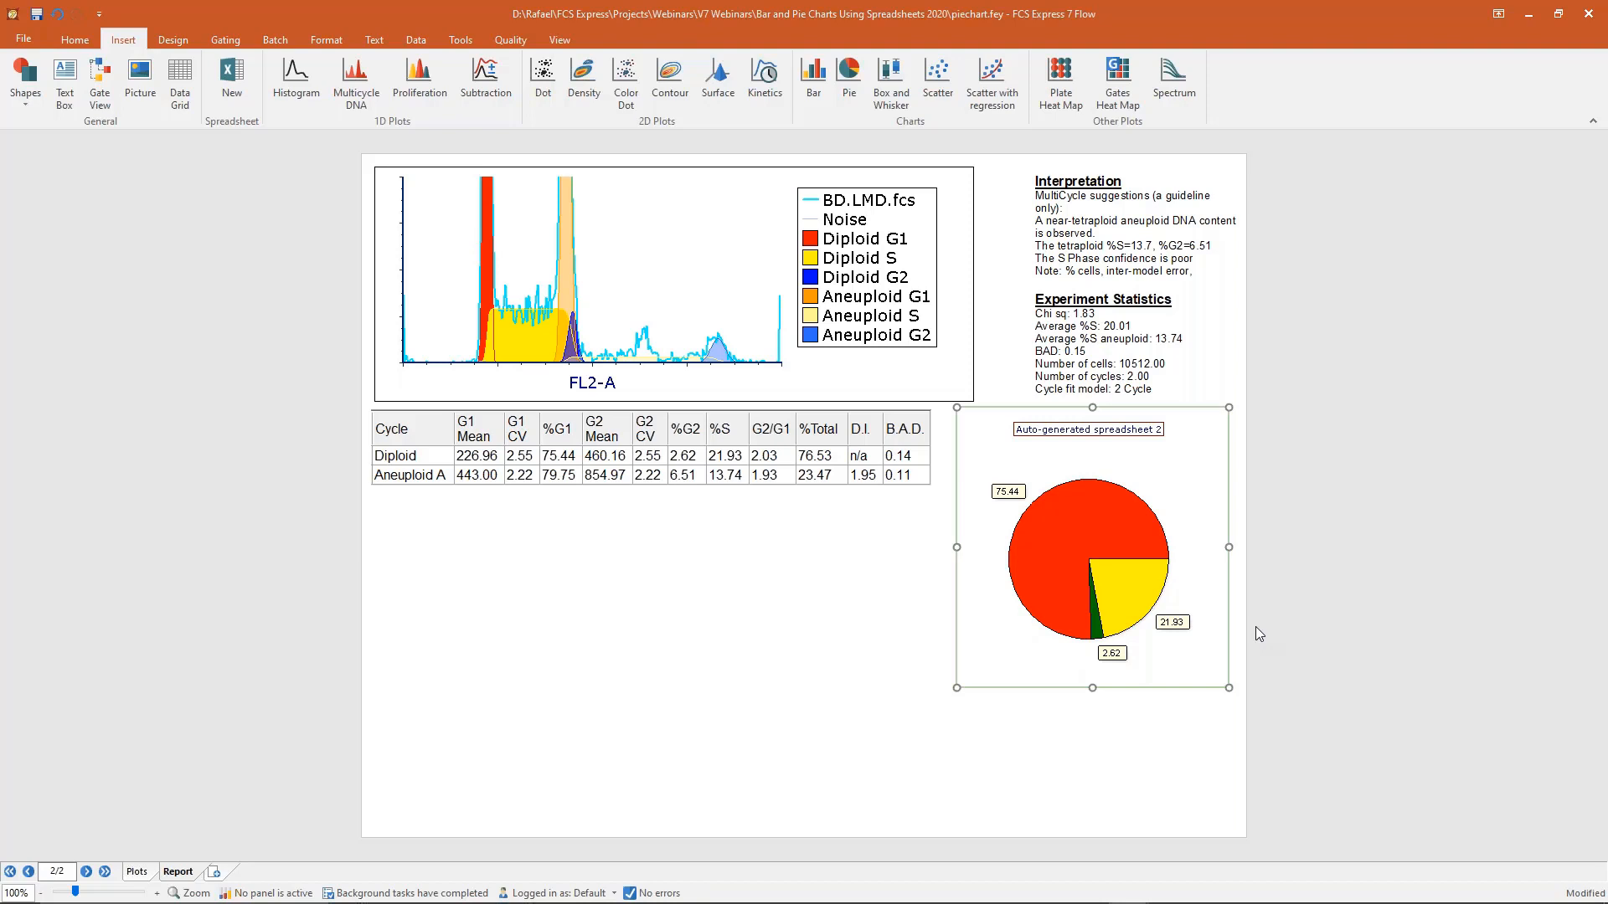
# Open the pie chart's formatting options and show its Overlays settings.
pyautogui.rightClick(1090, 449)
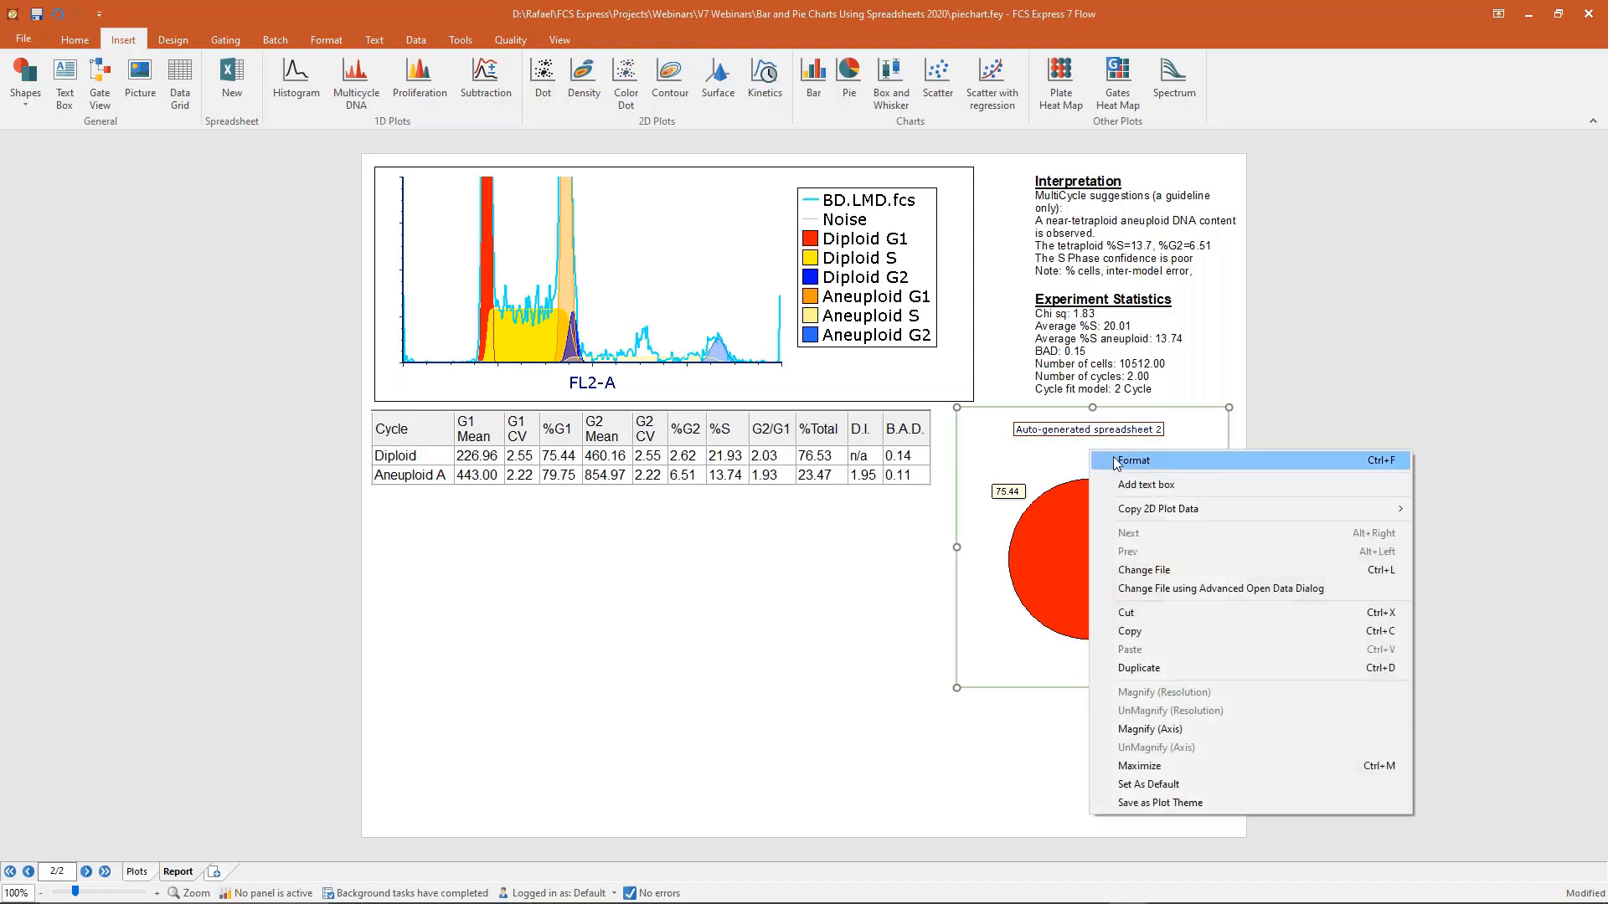
pyautogui.click(912, 521)
pyautogui.click(1129, 453)
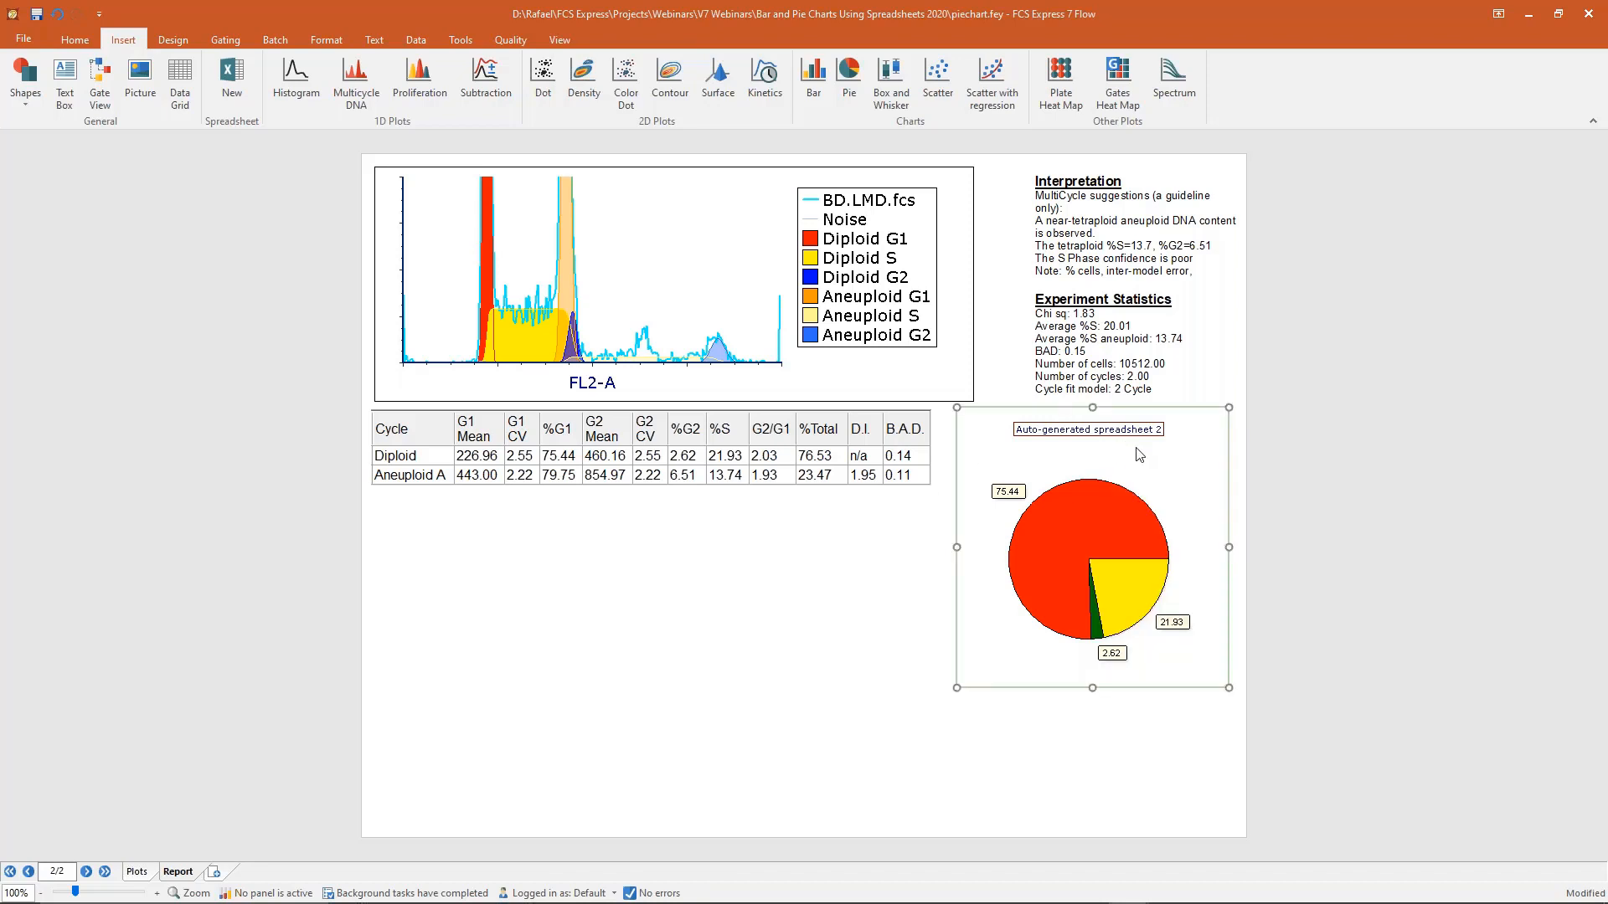
pyautogui.doubleClick(1136, 448)
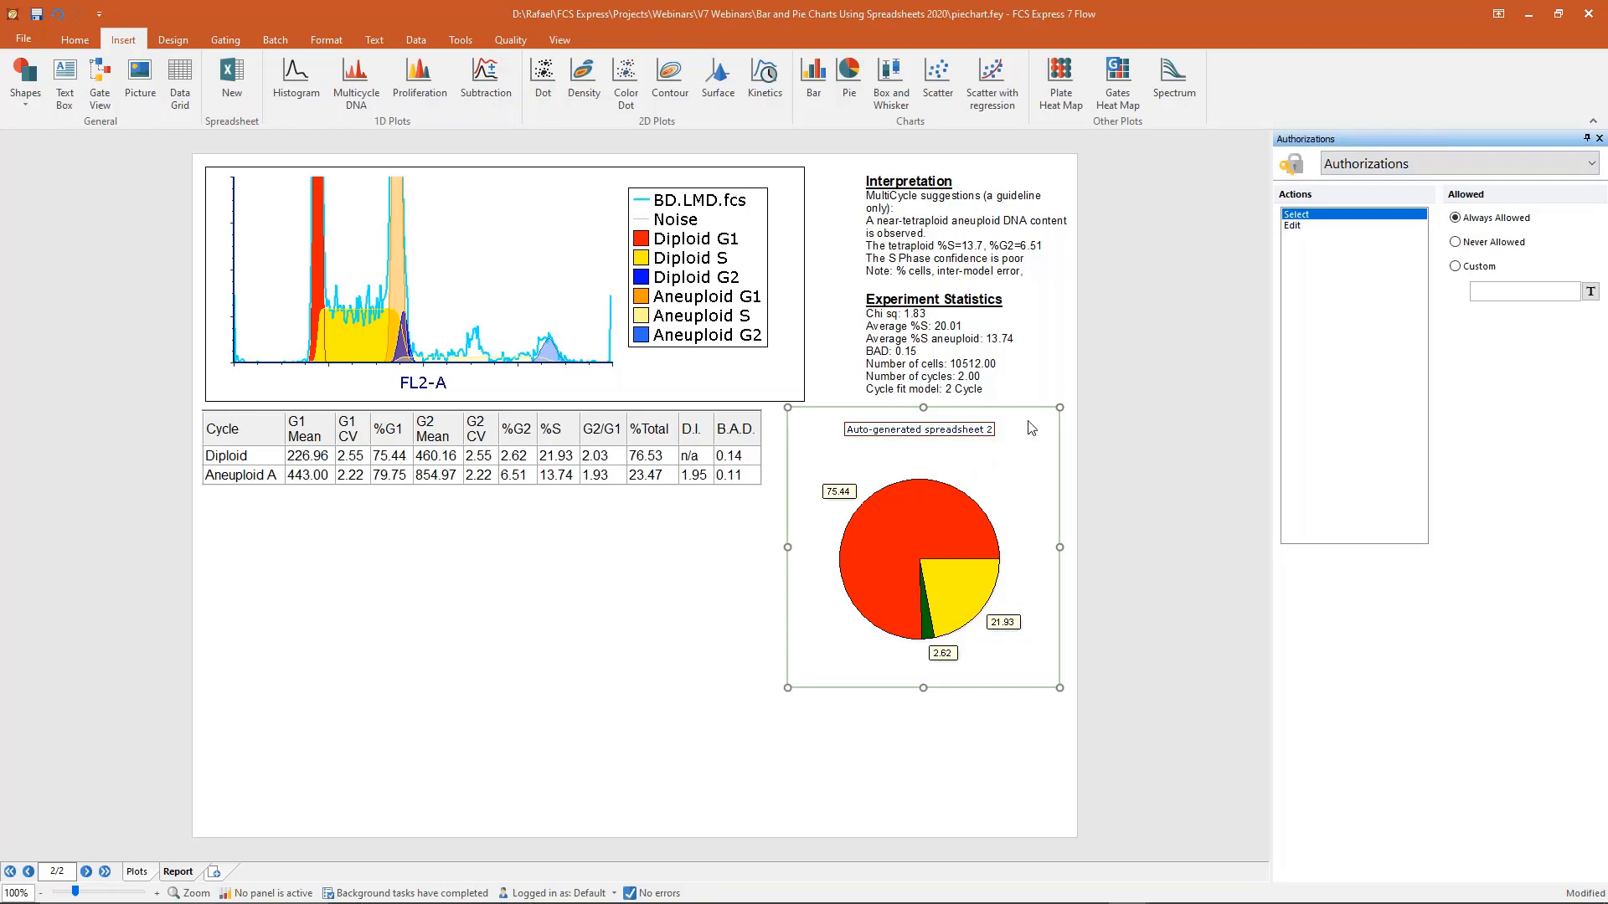
pyautogui.click(1435, 160)
pyautogui.click(1428, 186)
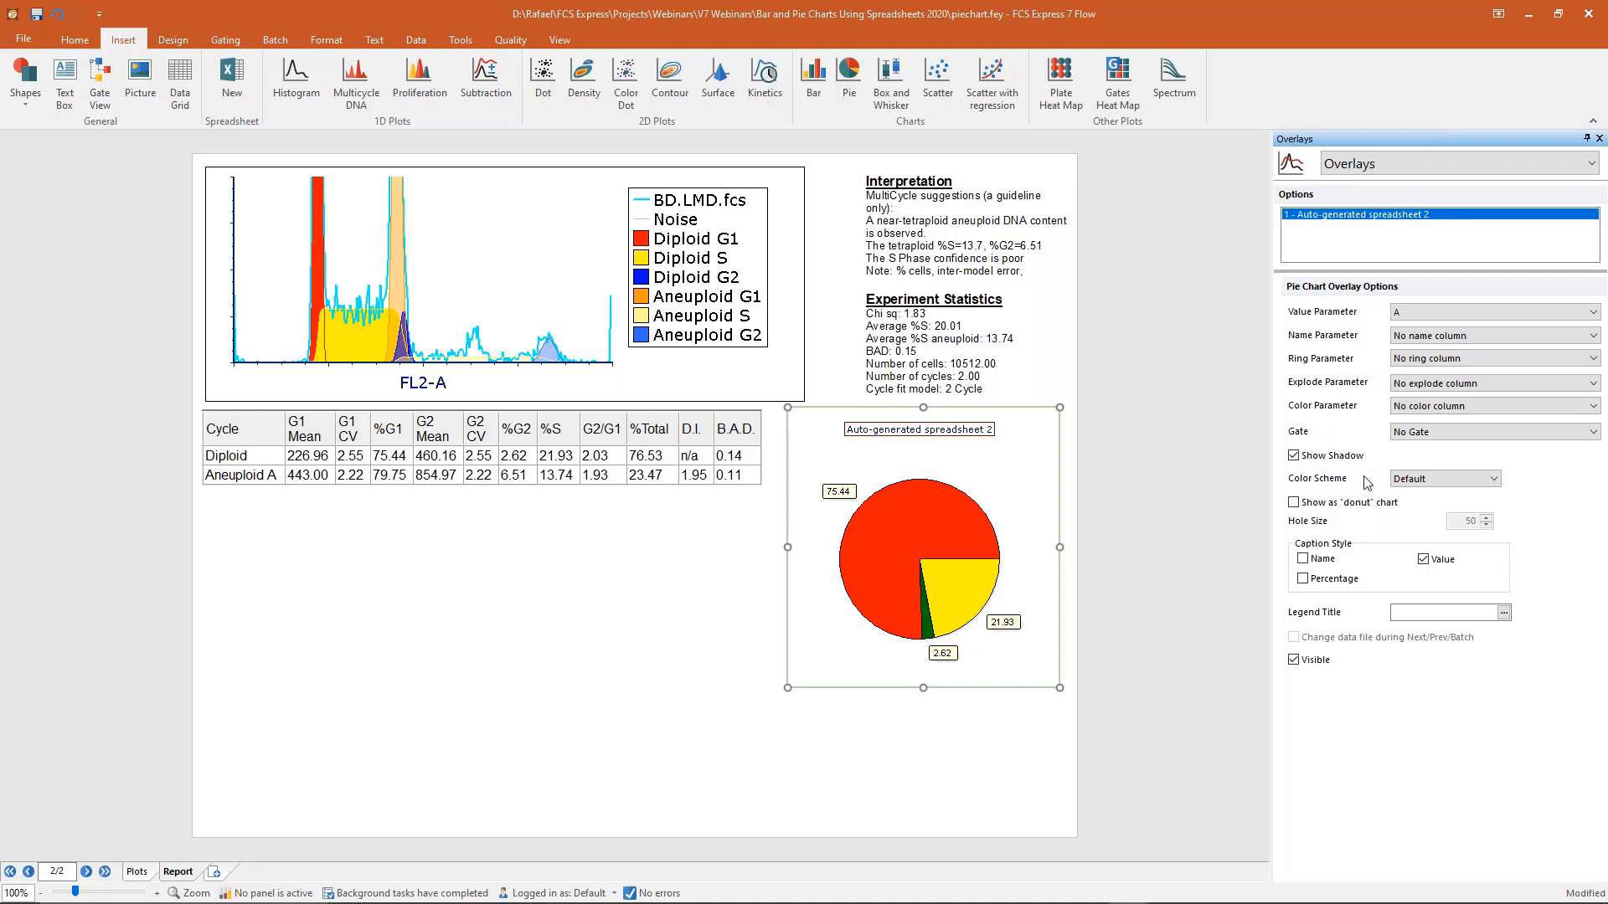
# Try the Solid color scheme on the pie chart, and change the scheme to Rainbow.
pyautogui.click(1427, 480)
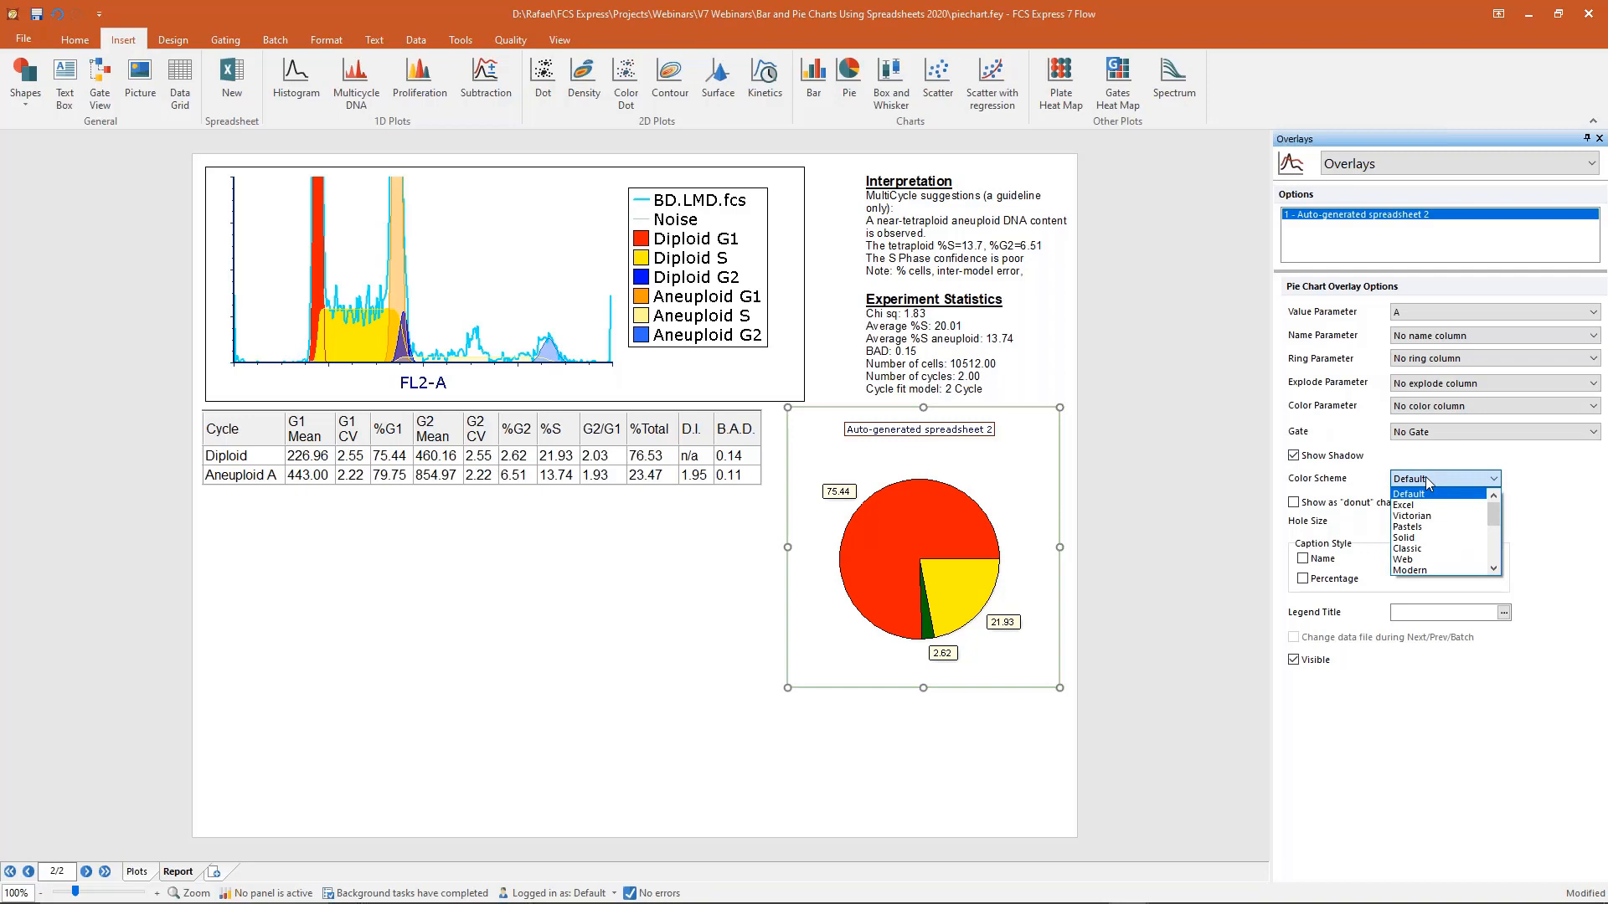
pyautogui.click(1425, 538)
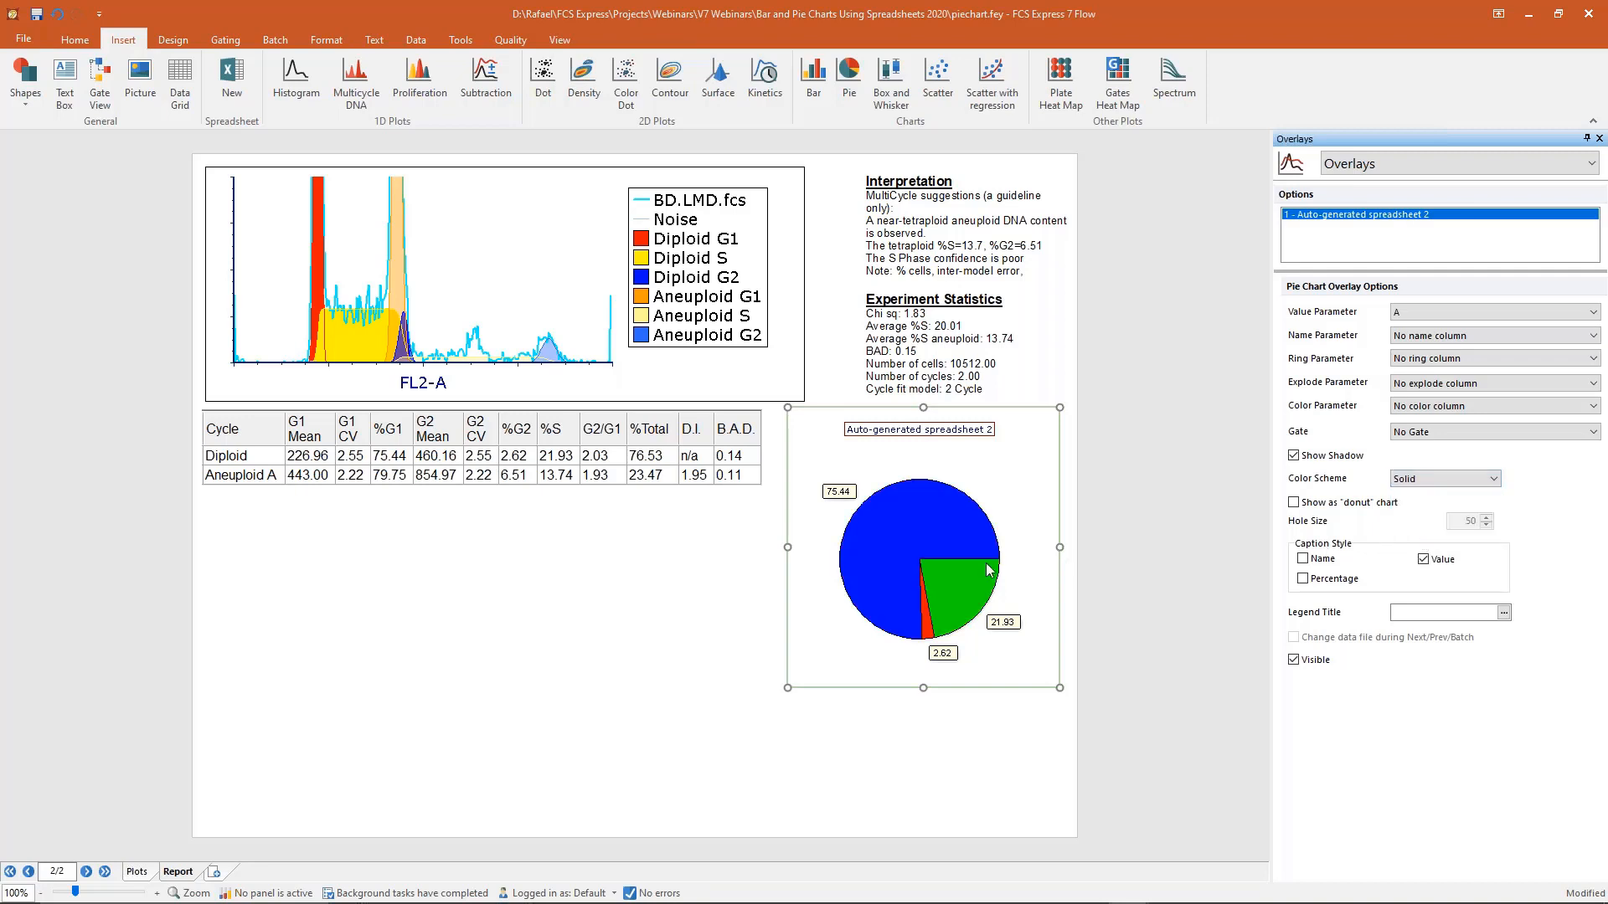
pyautogui.click(1439, 483)
pyautogui.click(1414, 538)
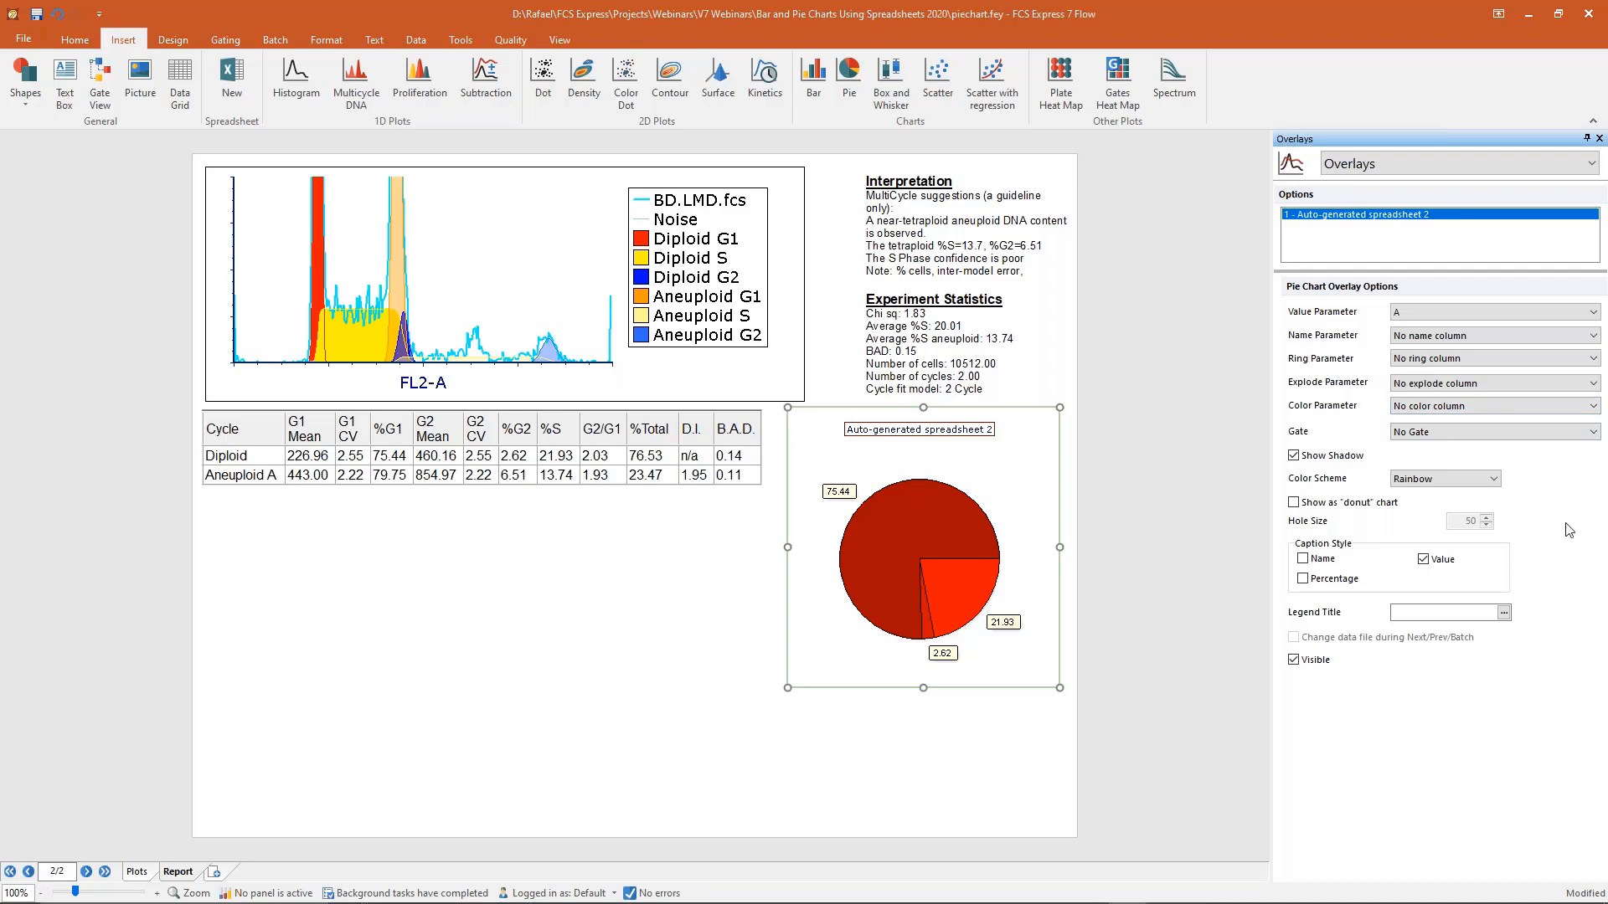
# Show the pie chart as a donut chart and caption its slices with the percentage only.
pyautogui.click(1294, 503)
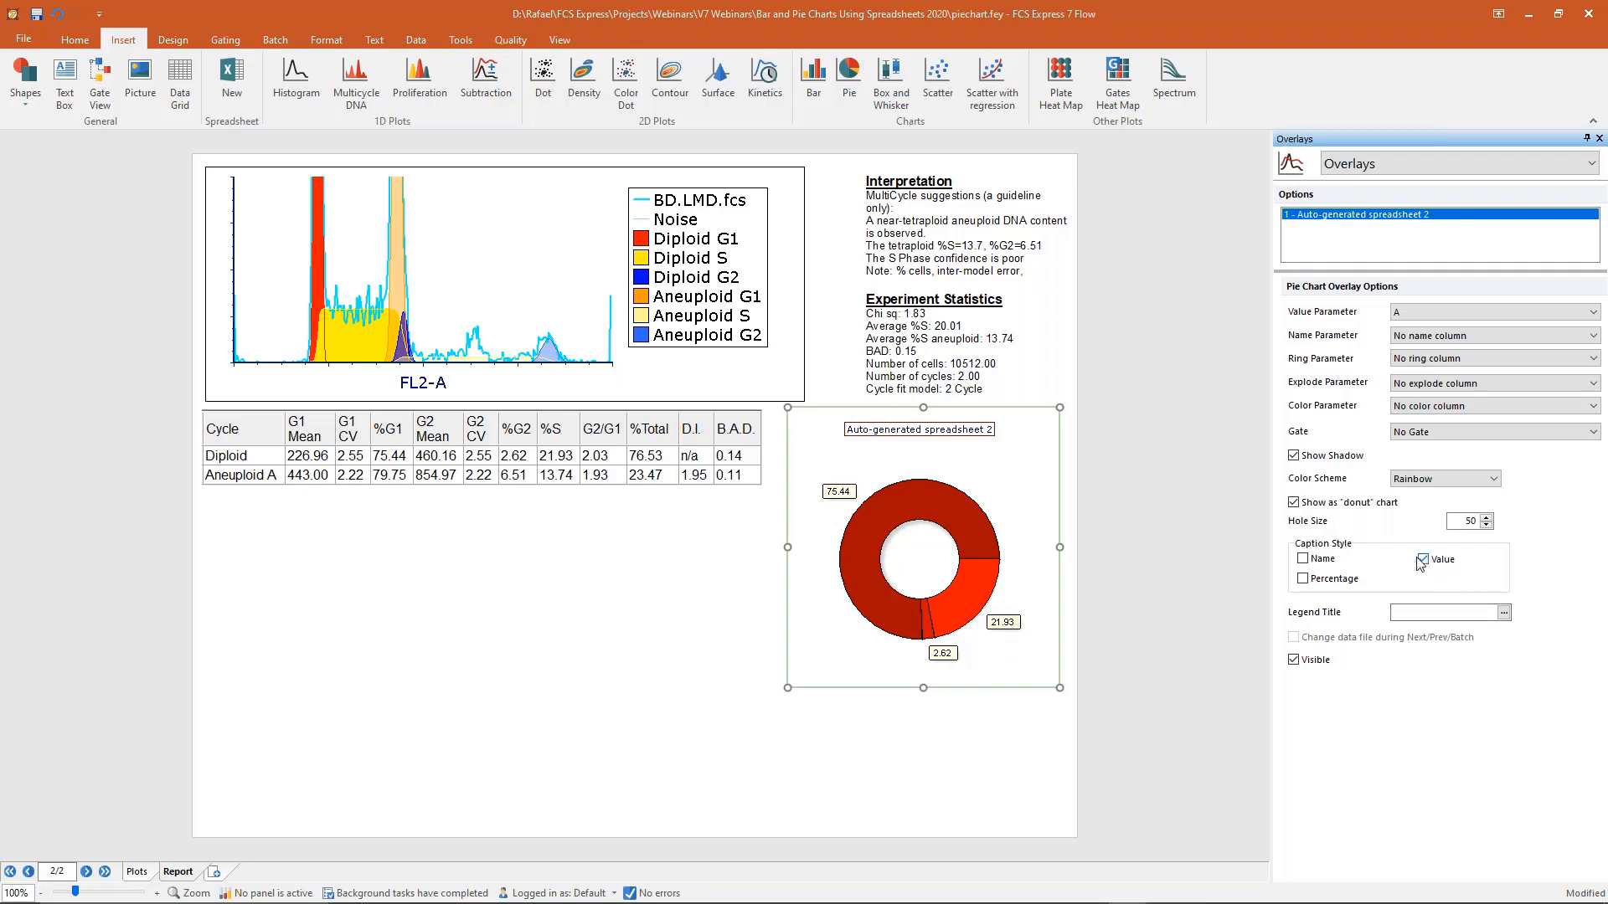
pyautogui.click(1304, 578)
pyautogui.click(1303, 558)
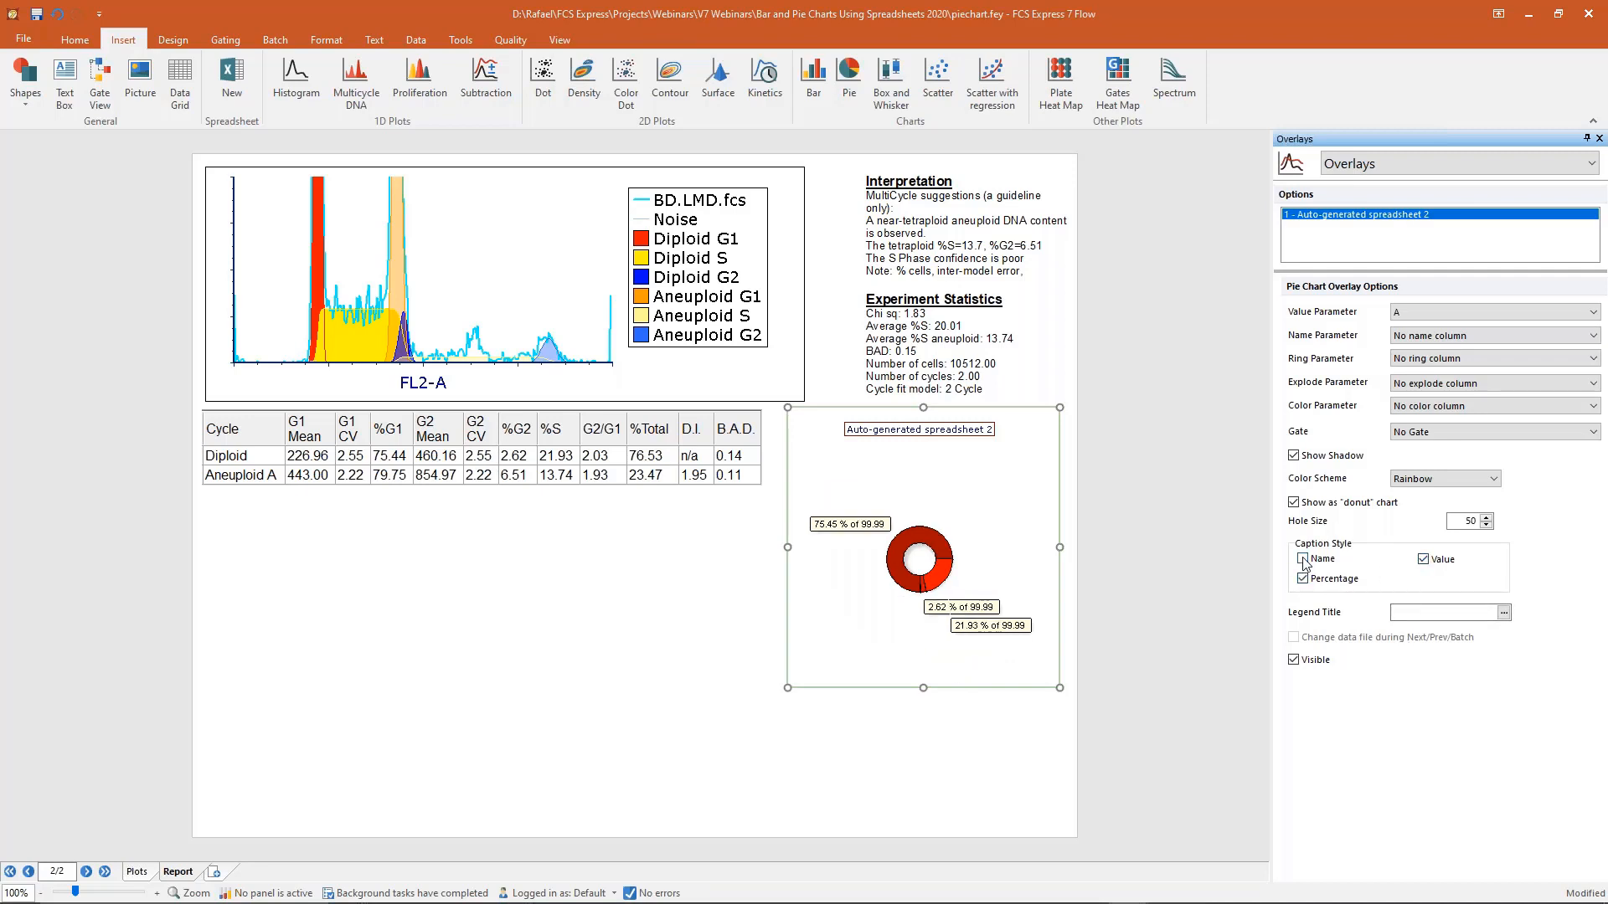
pyautogui.click(1425, 560)
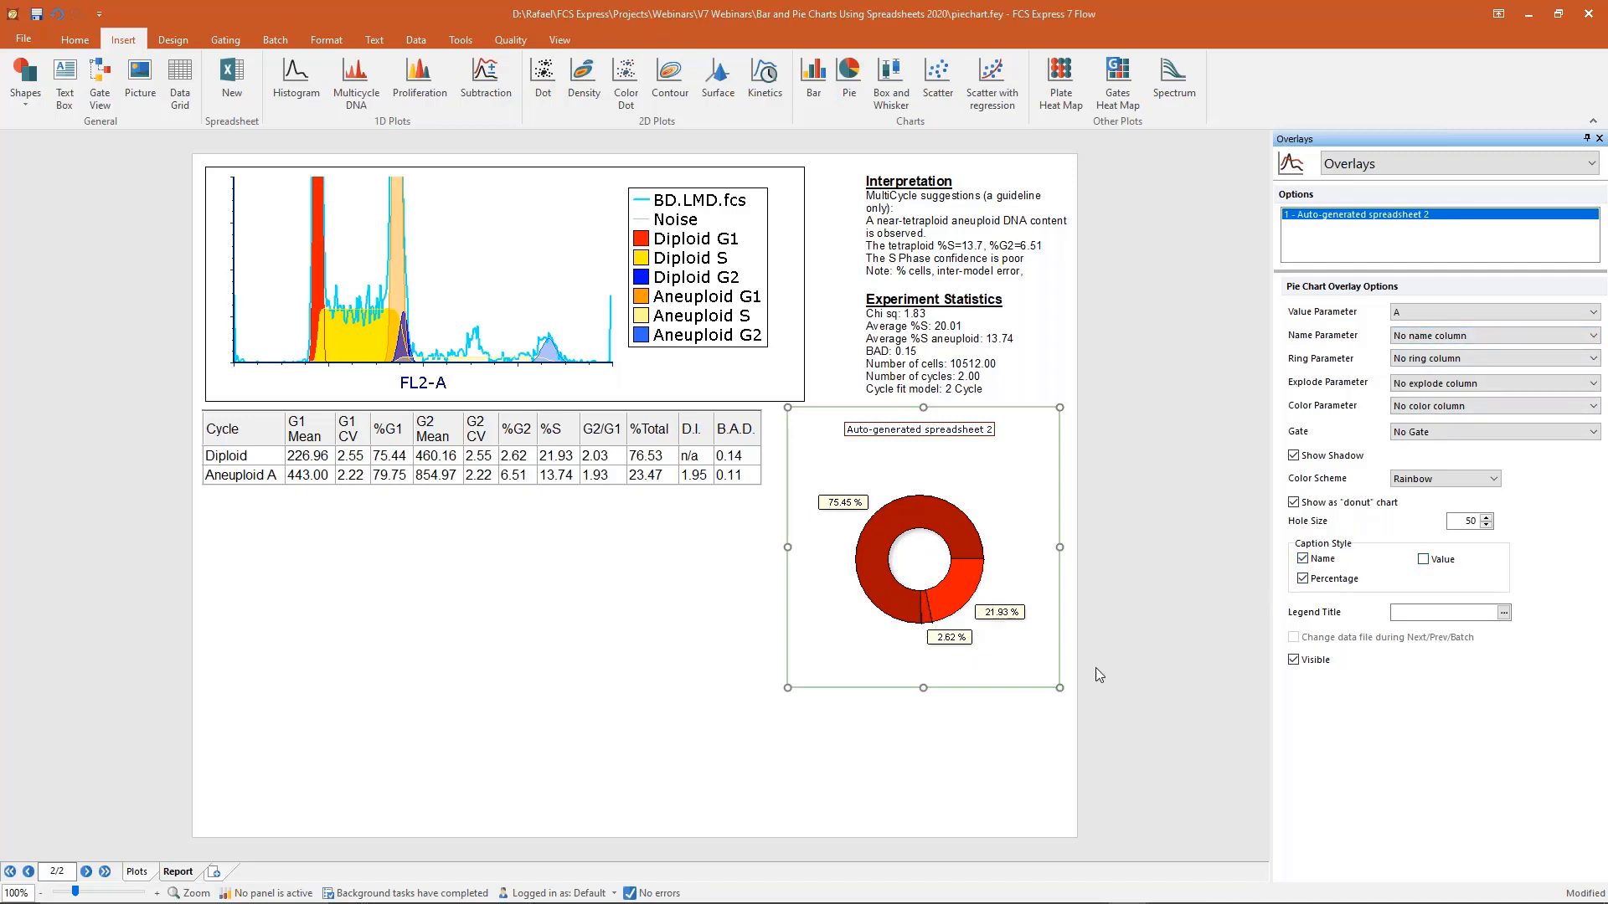
pyautogui.click(1309, 562)
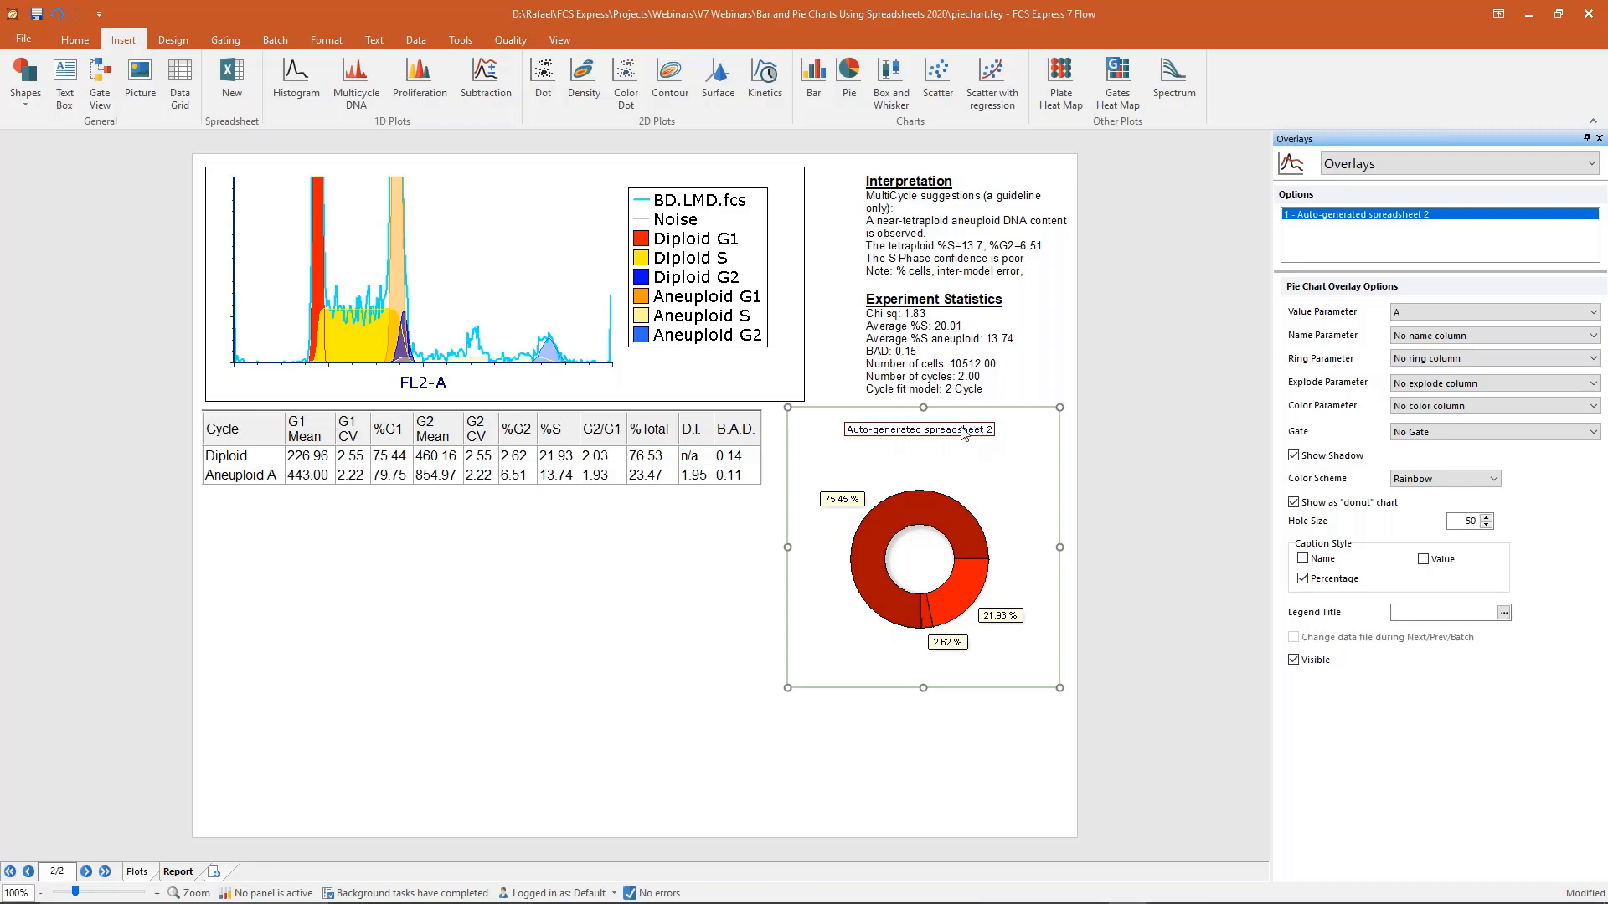
# Add Auto-generated spreadsheet 2 from the Data Navigator as a Data Grid below the Cycle table, and widen it to about the table's width.
pyautogui.click(559, 40)
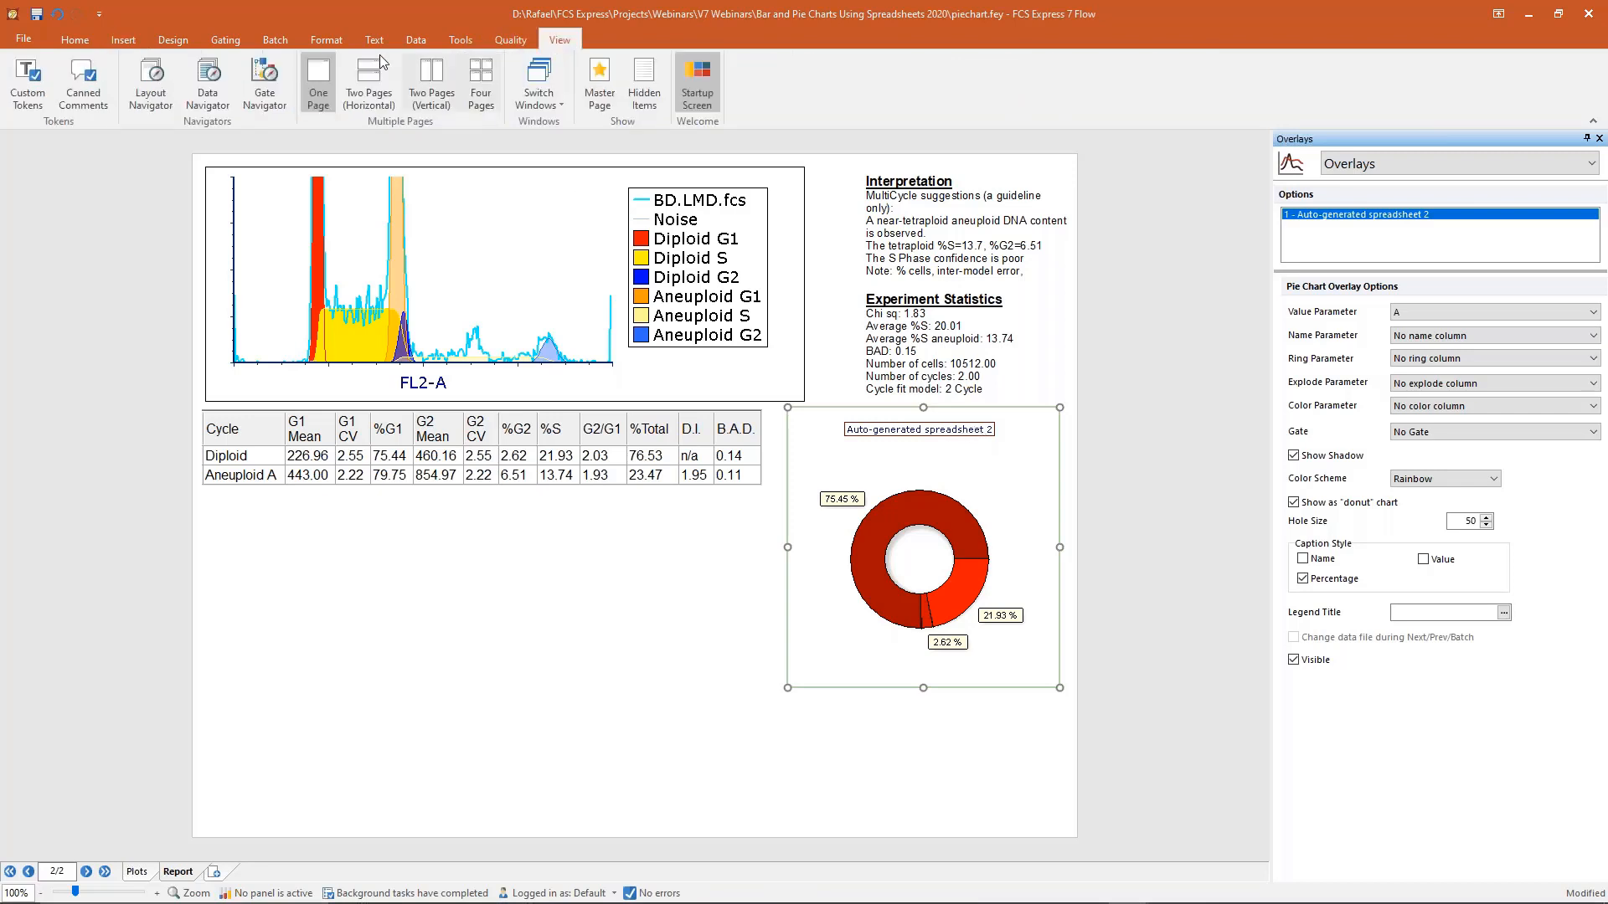
pyautogui.click(205, 80)
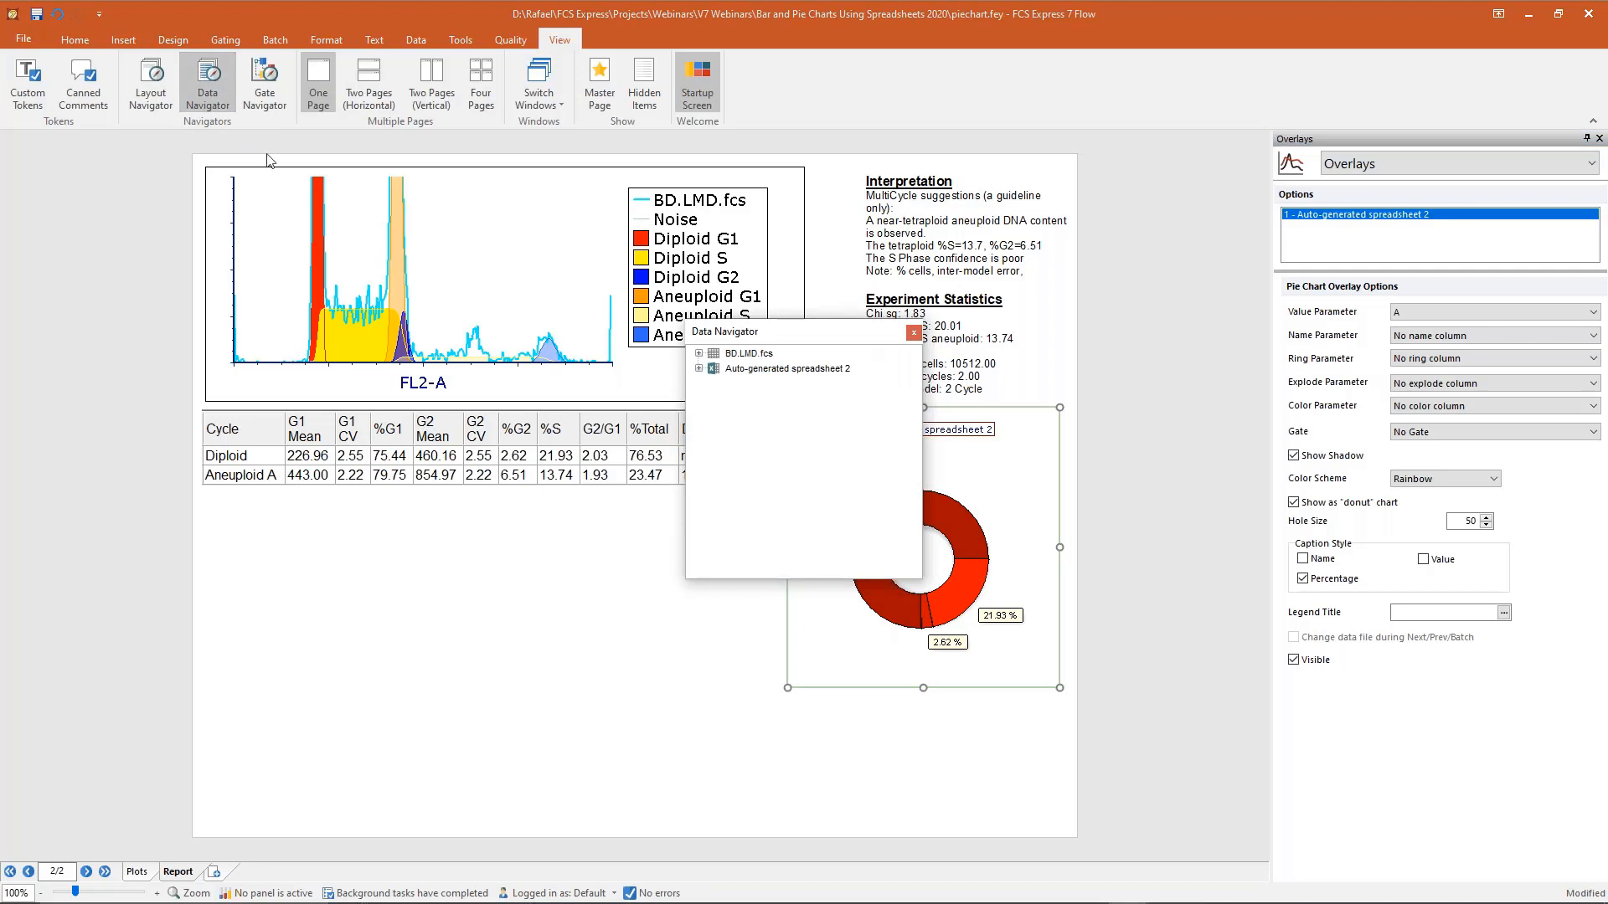
pyautogui.moveTo(756, 370); pyautogui.dragTo(263, 588)
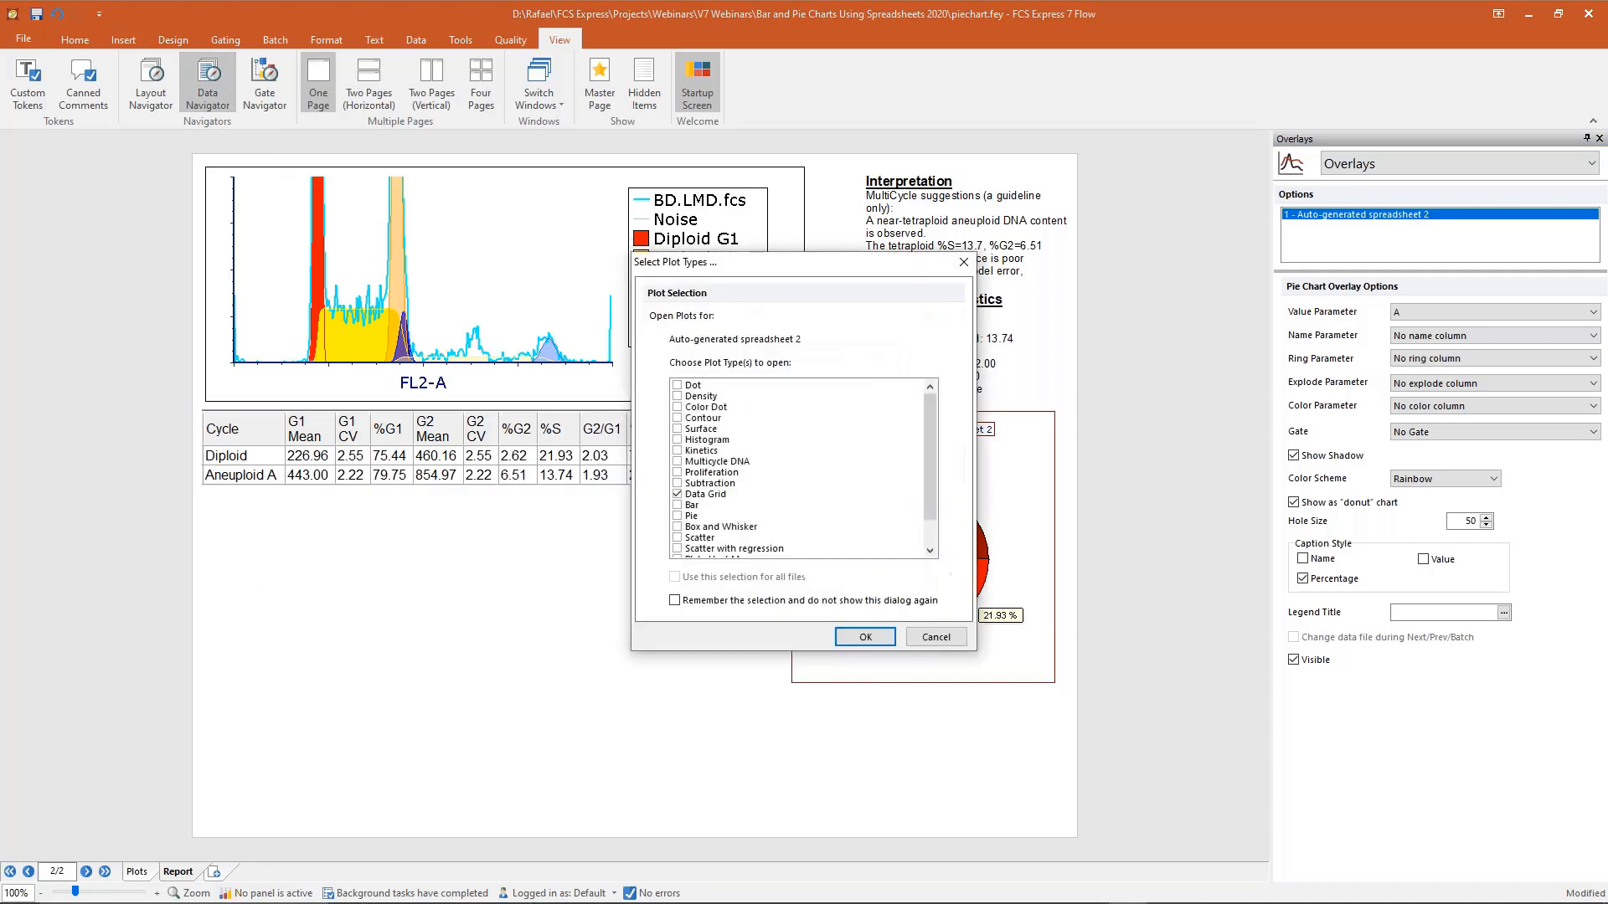
pyautogui.scroll(-1, 761, 439)
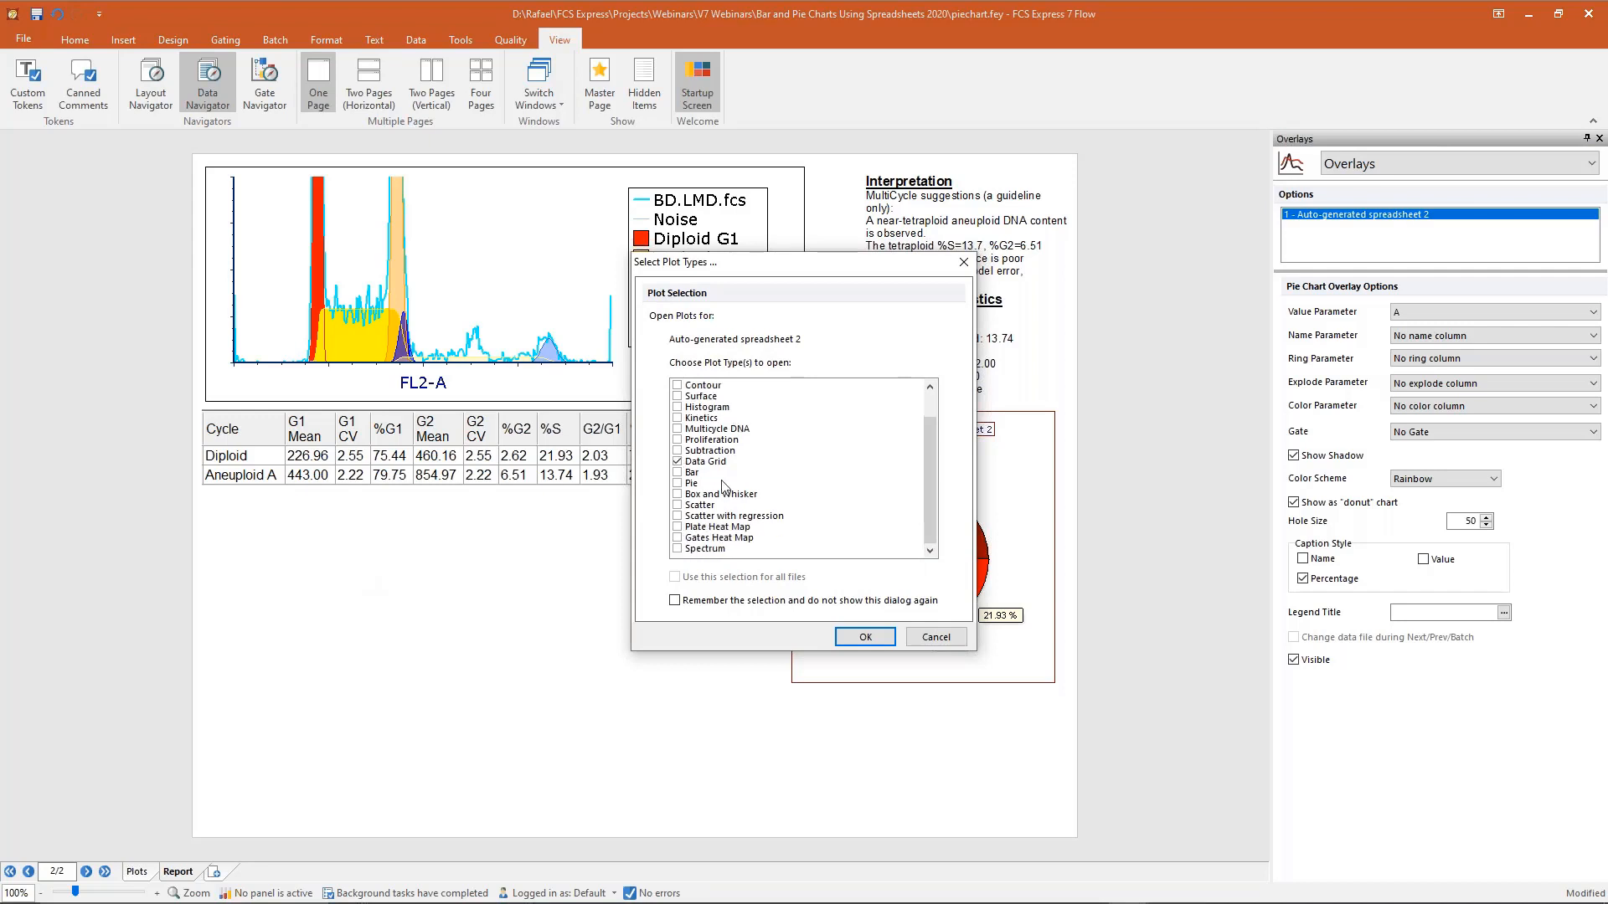
pyautogui.click(874, 631)
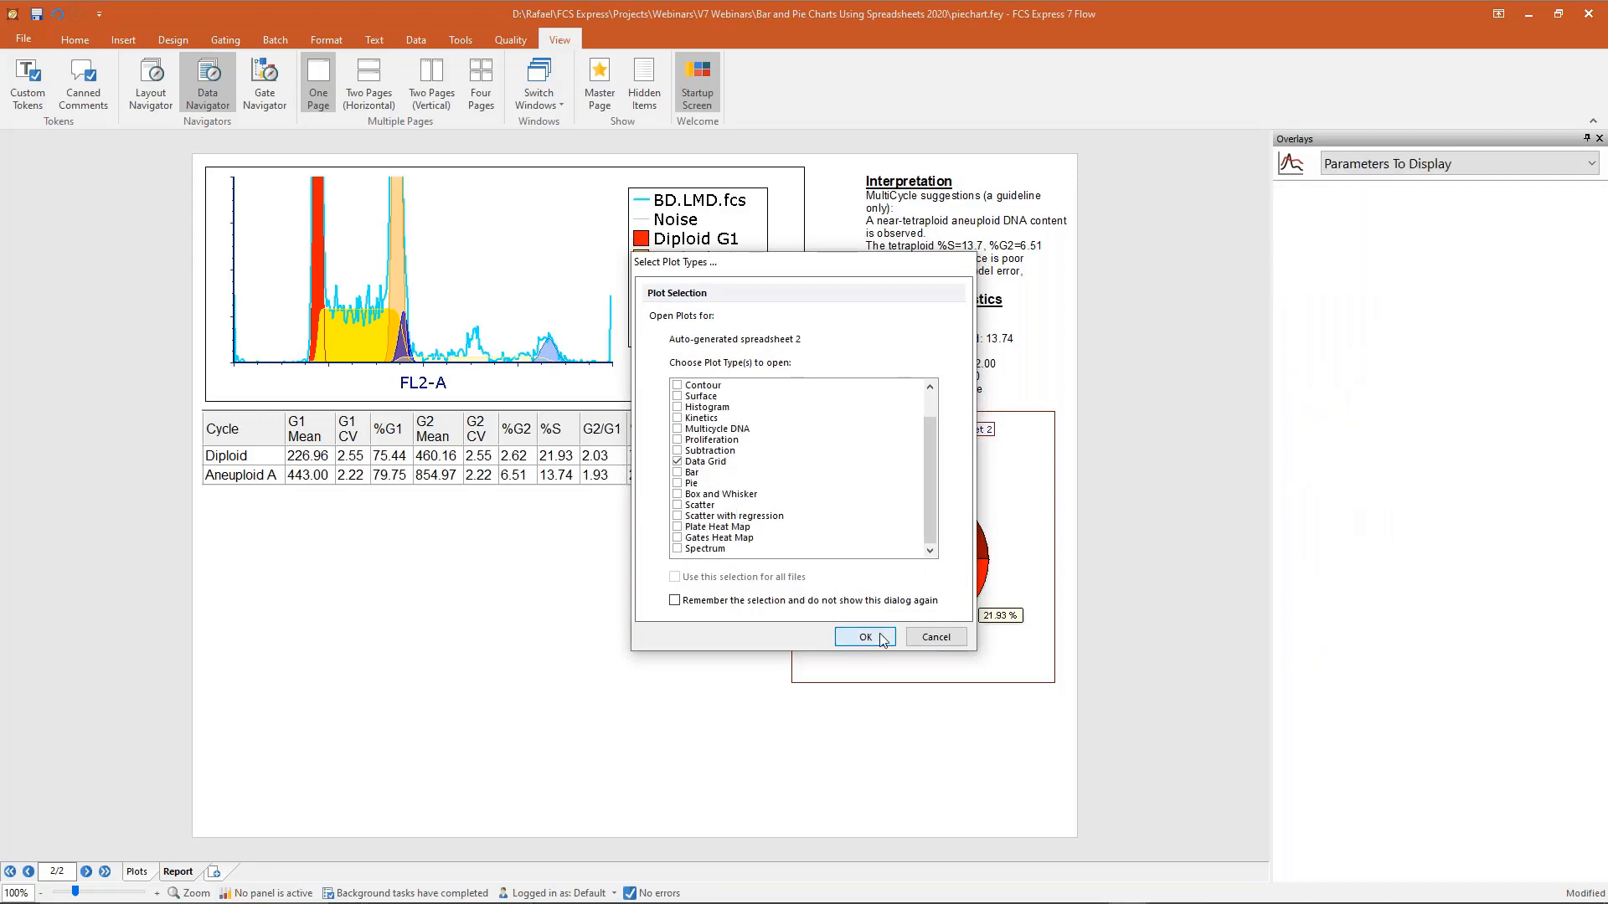
pyautogui.click(914, 334)
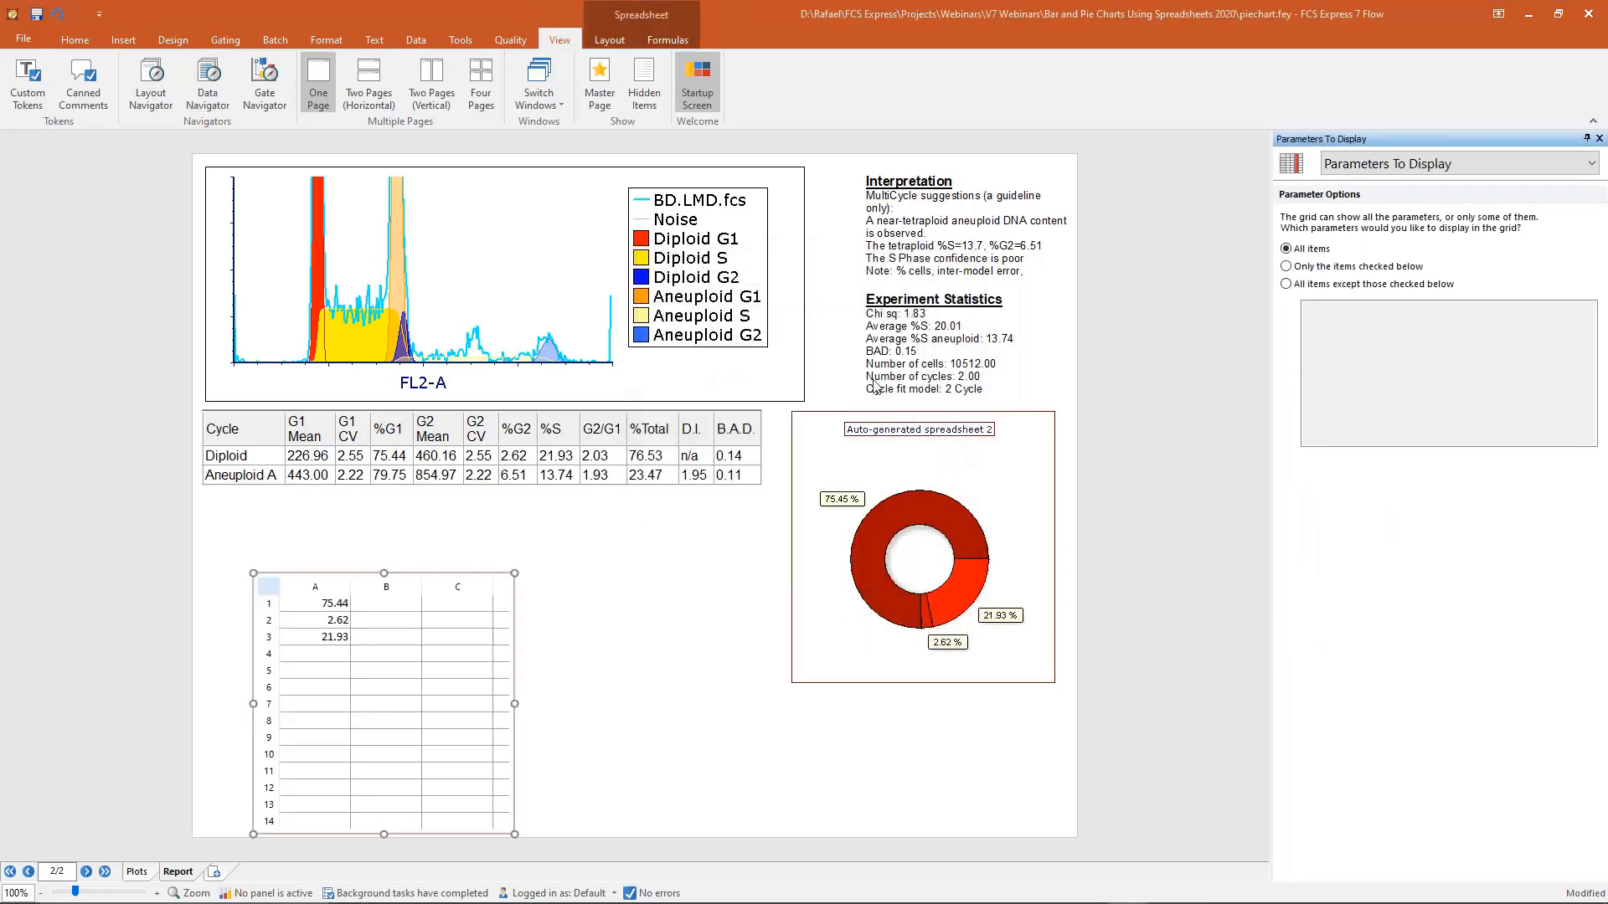
pyautogui.moveTo(445, 572); pyautogui.dragTo(398, 505)
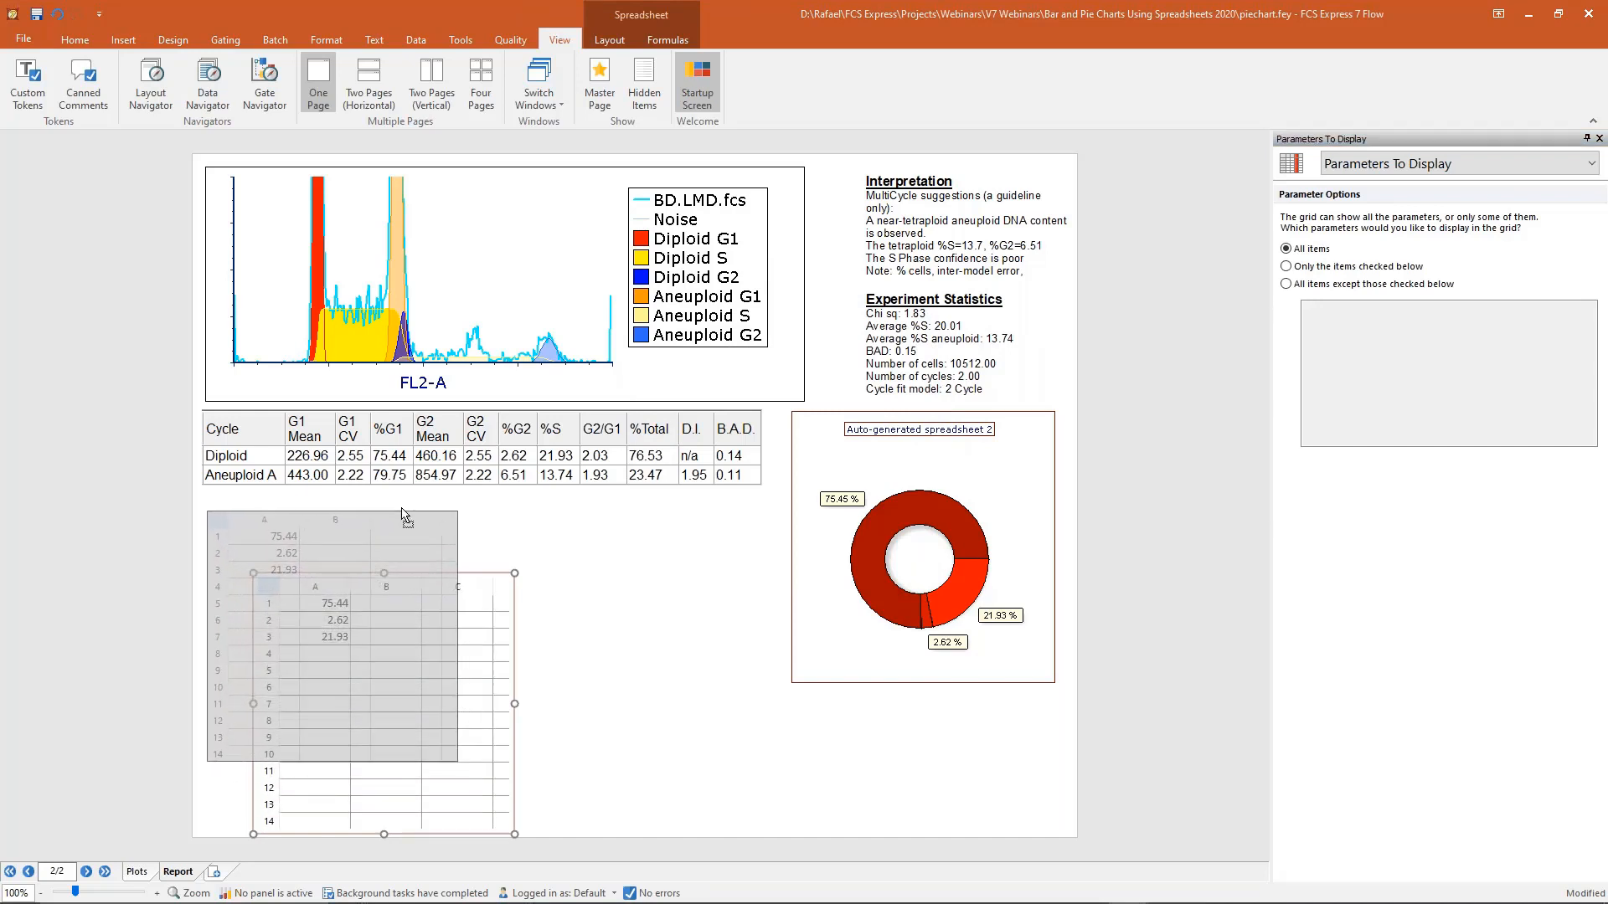
pyautogui.moveTo(465, 637); pyautogui.dragTo(767, 637)
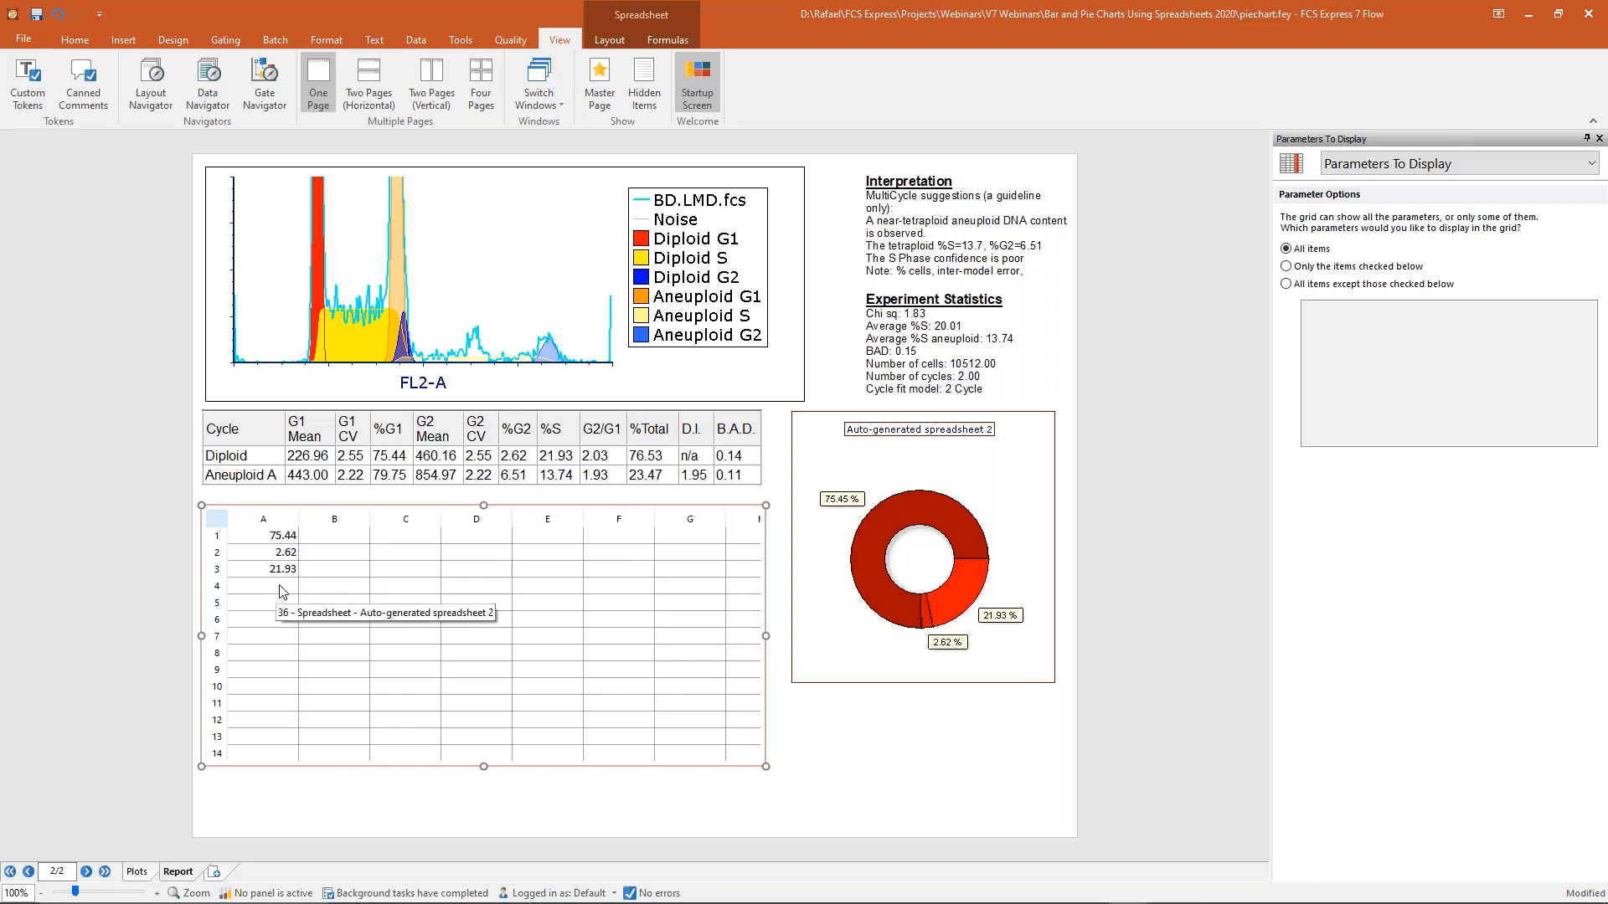